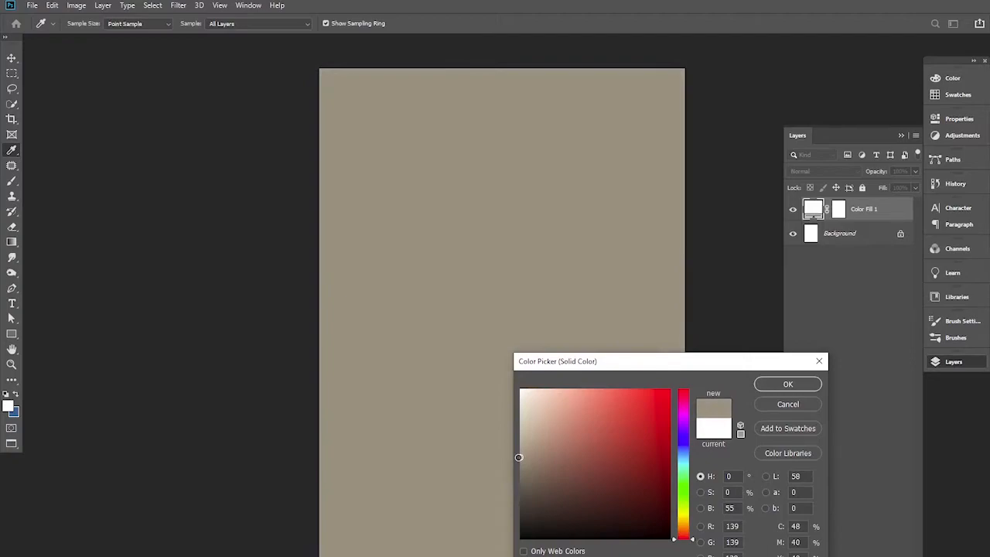
Step: Set the solid color fill layer to a muted grey-beige tone
drag(518, 458, 518, 460)
click(787, 384)
Step: Place the image texture-318907_1920 from the Downloads folder as an embedded object above the color fill
click(32, 5)
click(54, 227)
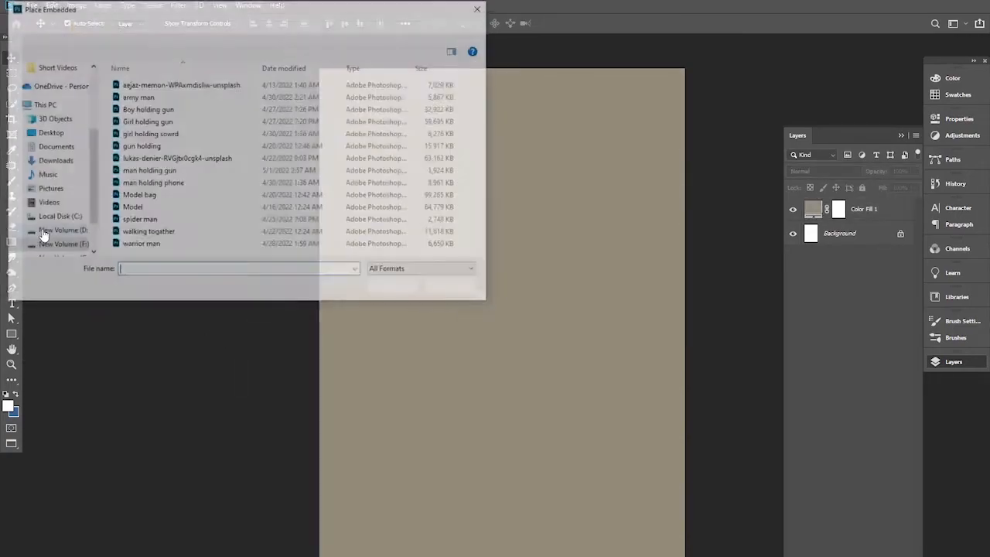
click(53, 161)
scroll(213, 171, down, 2)
click(136, 123)
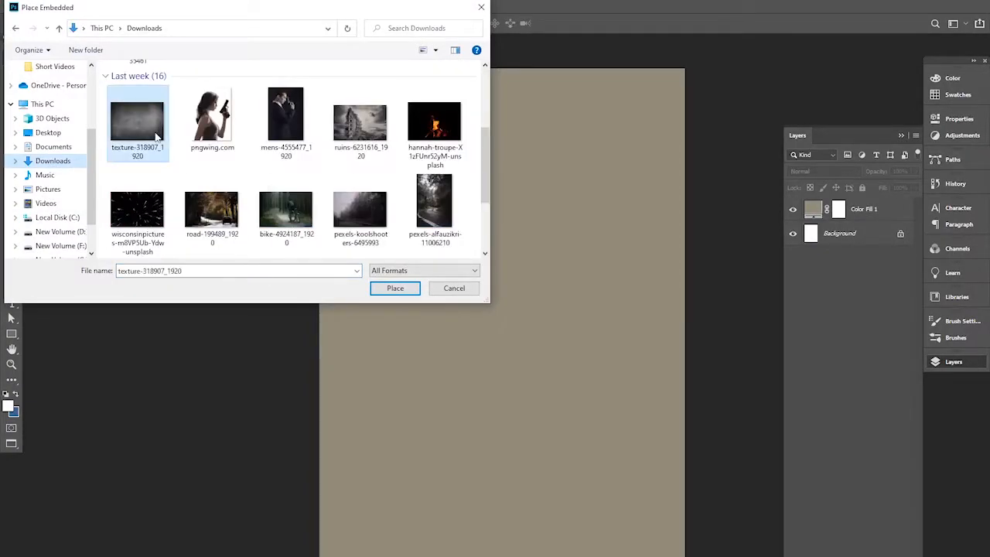
click(389, 292)
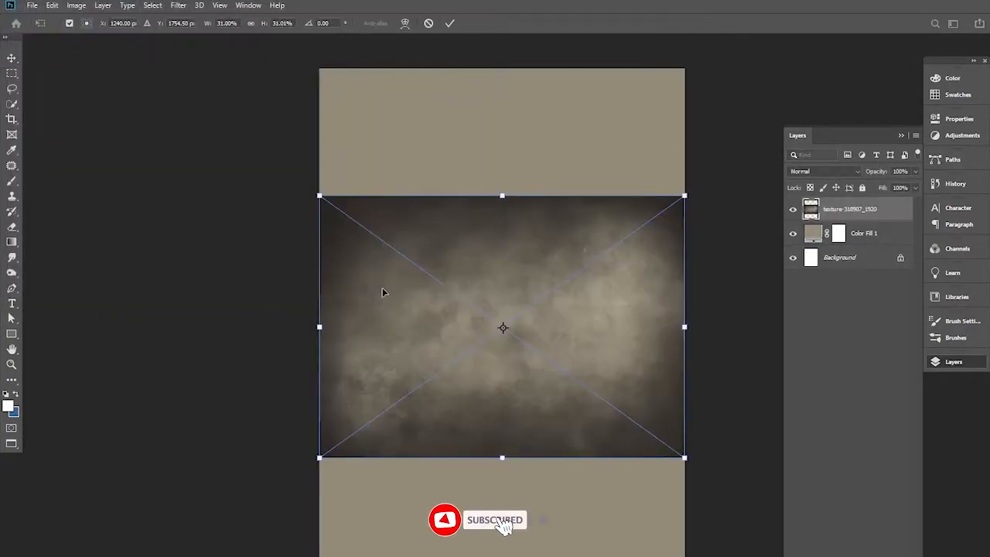
Step: Rotate the placed texture 90° and scale it proportionally to 44% so it covers the canvas
drag(718, 194, 584, 471)
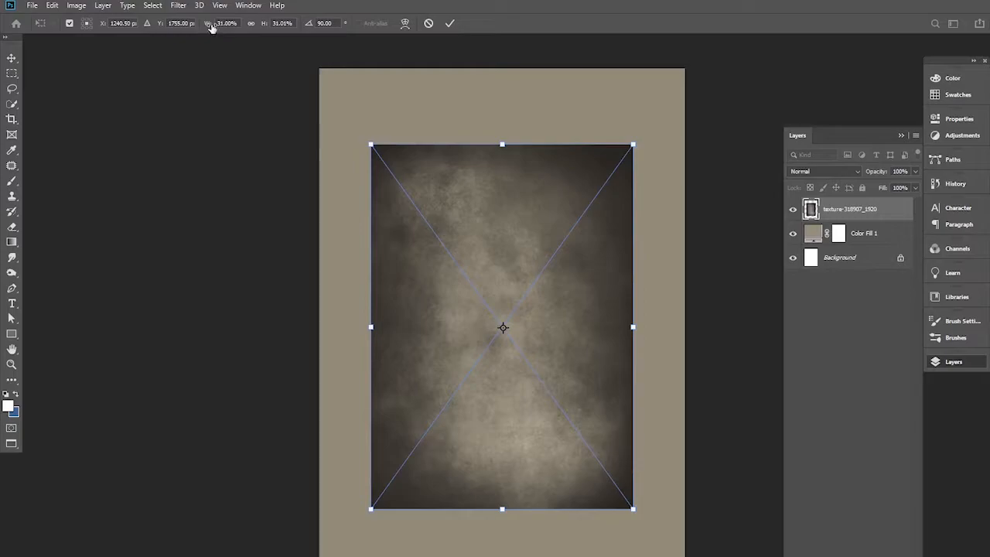
click(251, 24)
drag(206, 26, 219, 27)
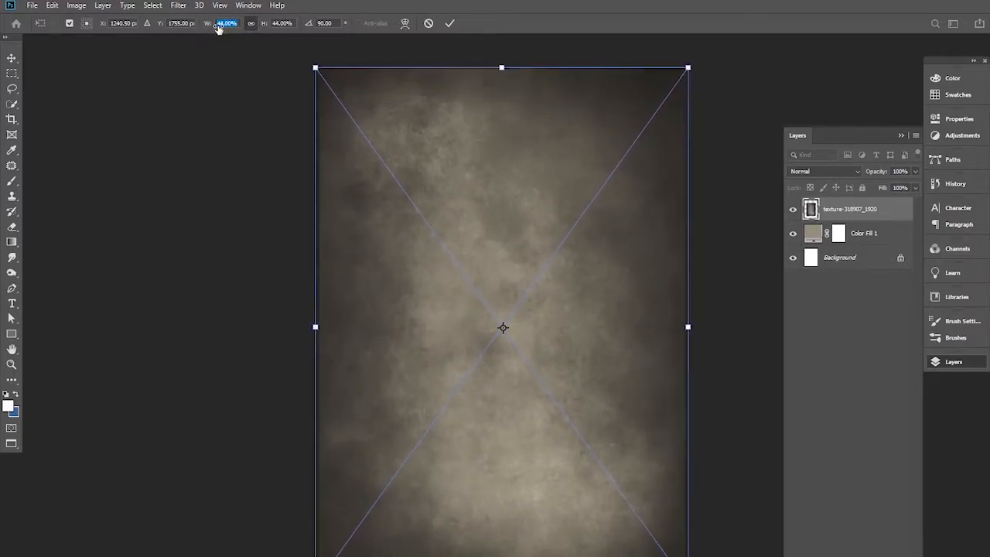
double_click(495, 258)
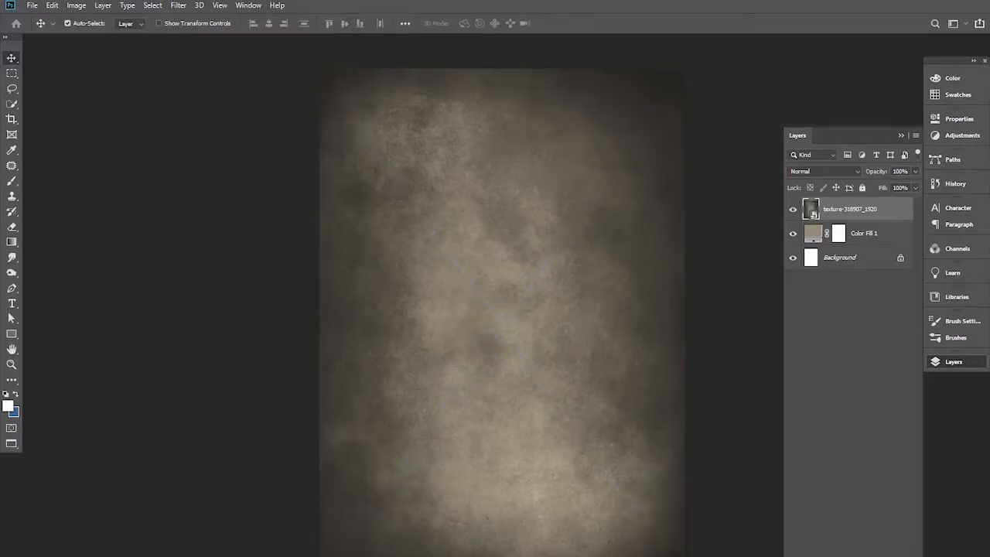
Step: Add a Color Balance adjustment over the texture with midtones at Cyan-Red -27, Yellow-Blue +13 and shadows at Cyan-Red -40, Yellow-Blue +18
click(848, 556)
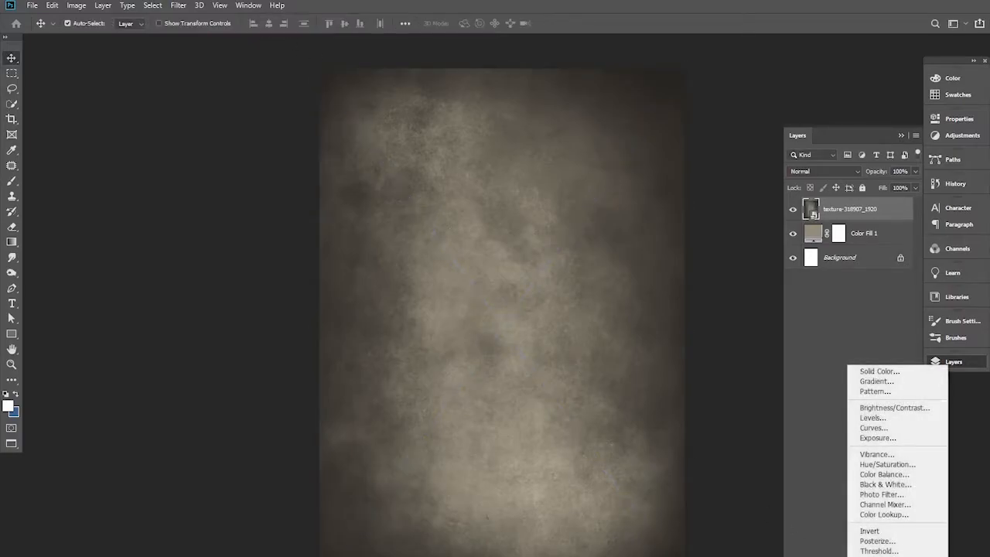
click(886, 475)
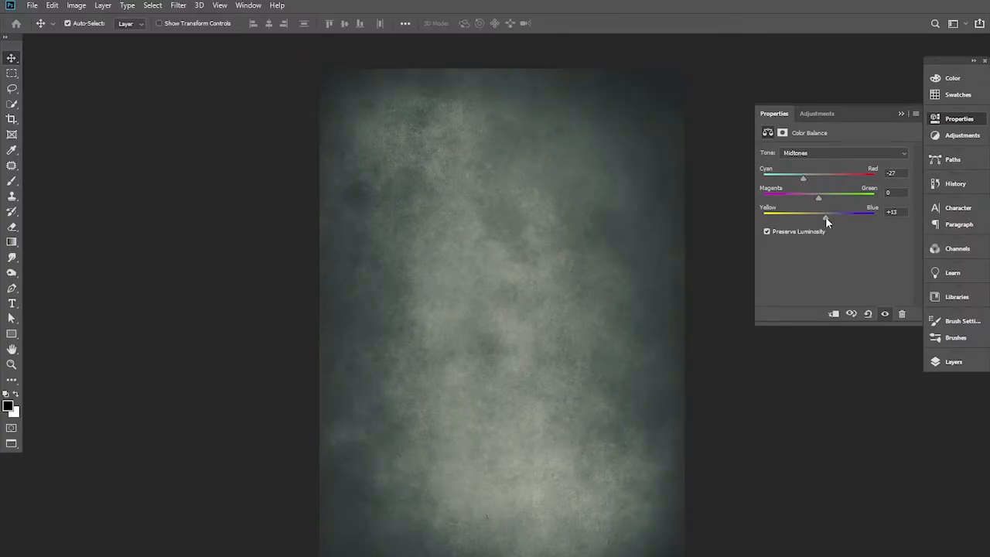
click(839, 153)
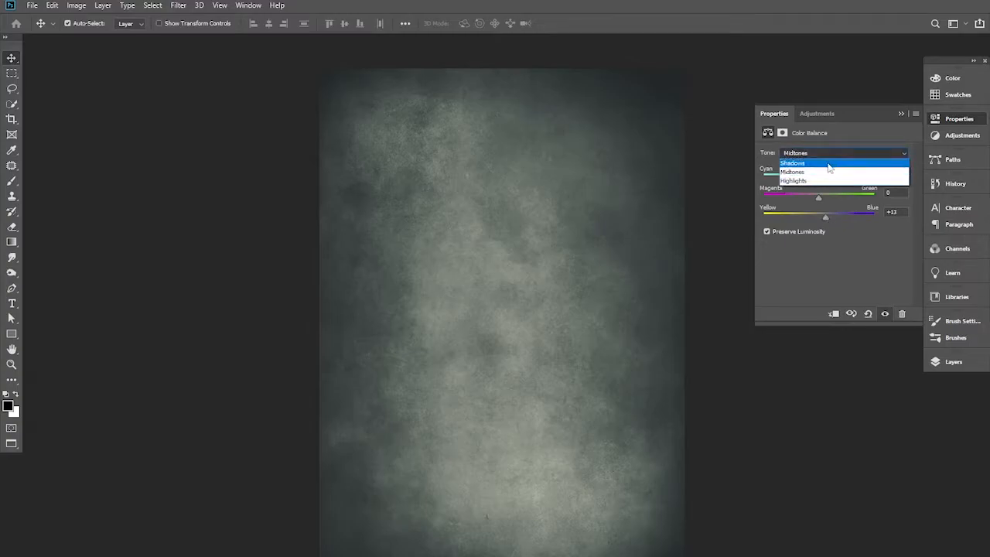
click(828, 163)
drag(817, 177, 798, 177)
drag(821, 220, 832, 221)
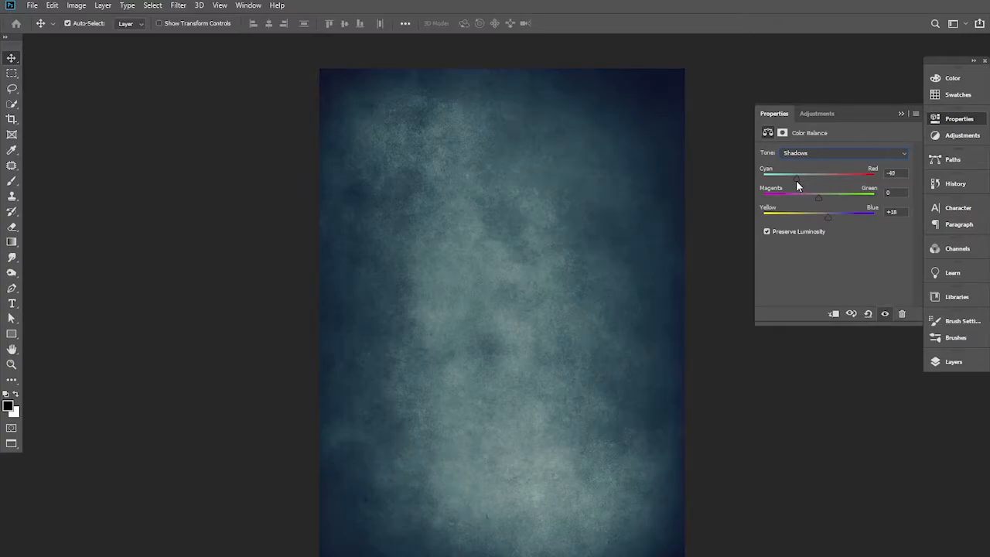
click(885, 313)
click(884, 313)
click(900, 113)
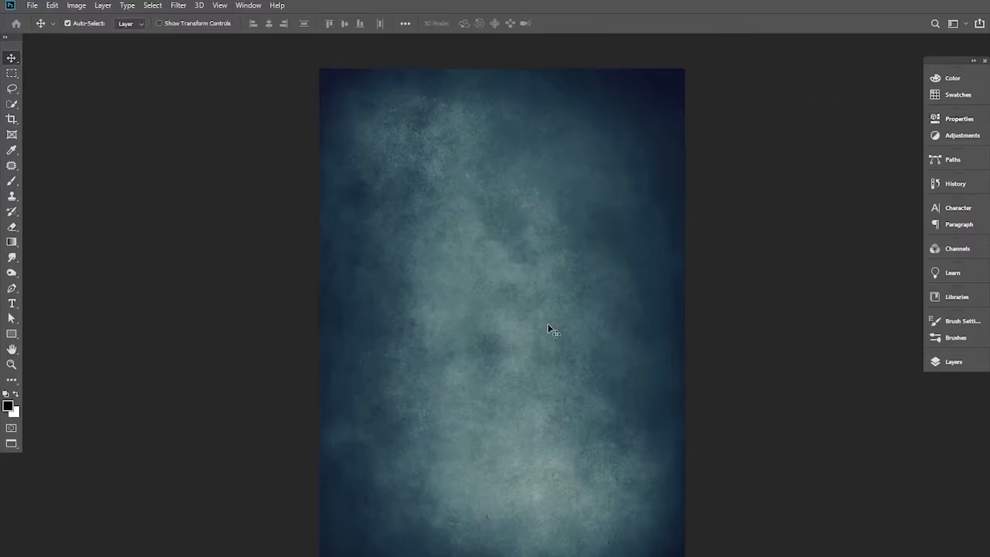
Step: Place the burning oil rig image 564998 from the Downloads folder as an embedded object on the canvas
ctrl+click(525, 312)
ctrl+alt+click(524, 311)
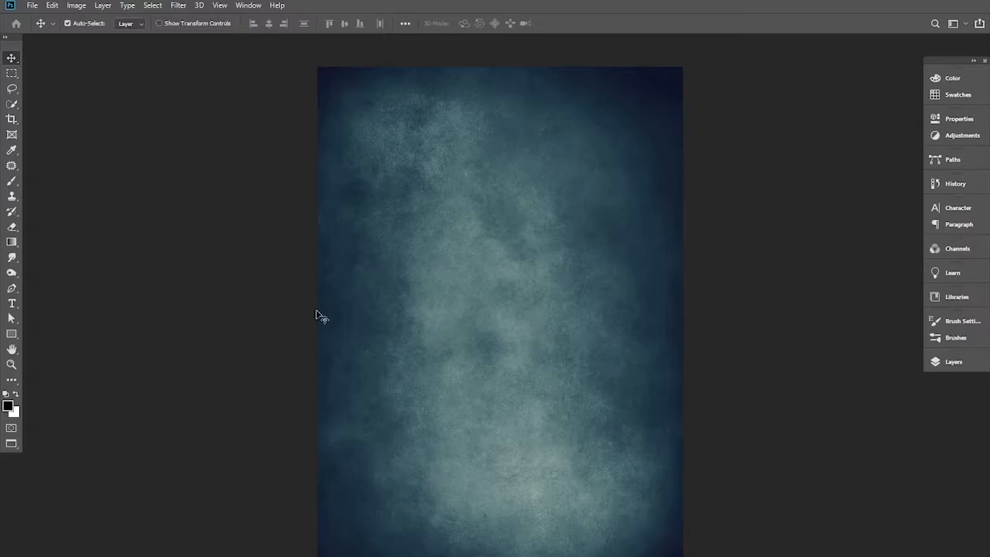
click(32, 6)
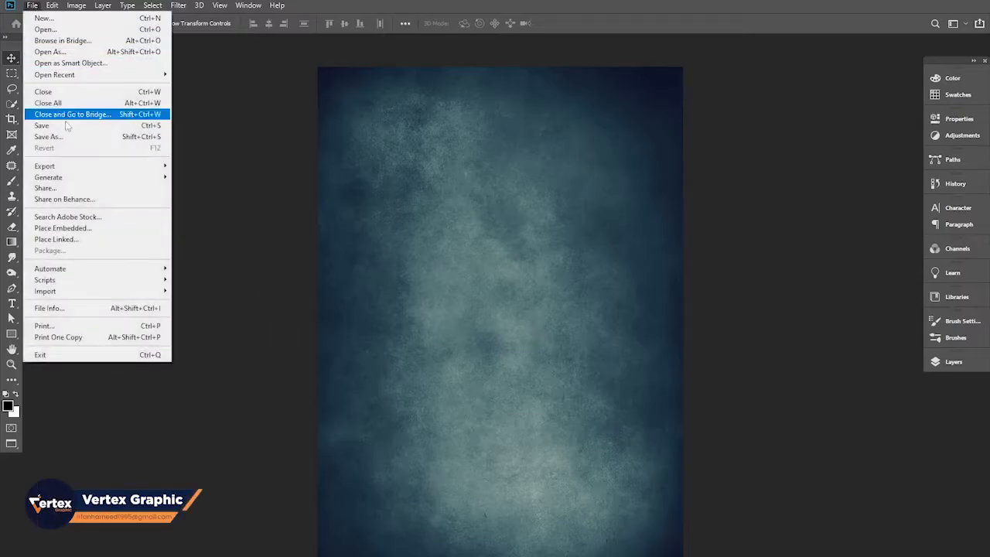
click(78, 227)
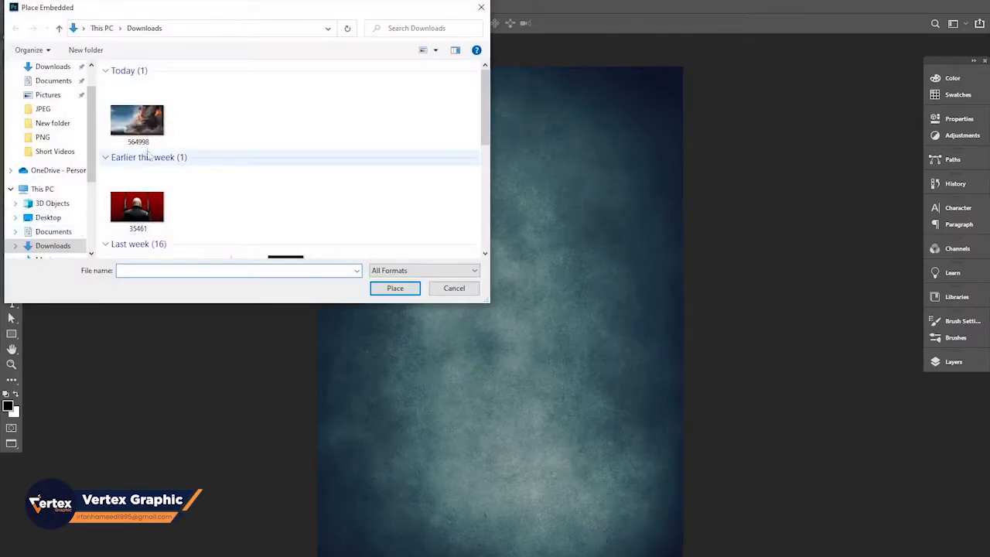
click(137, 120)
click(395, 288)
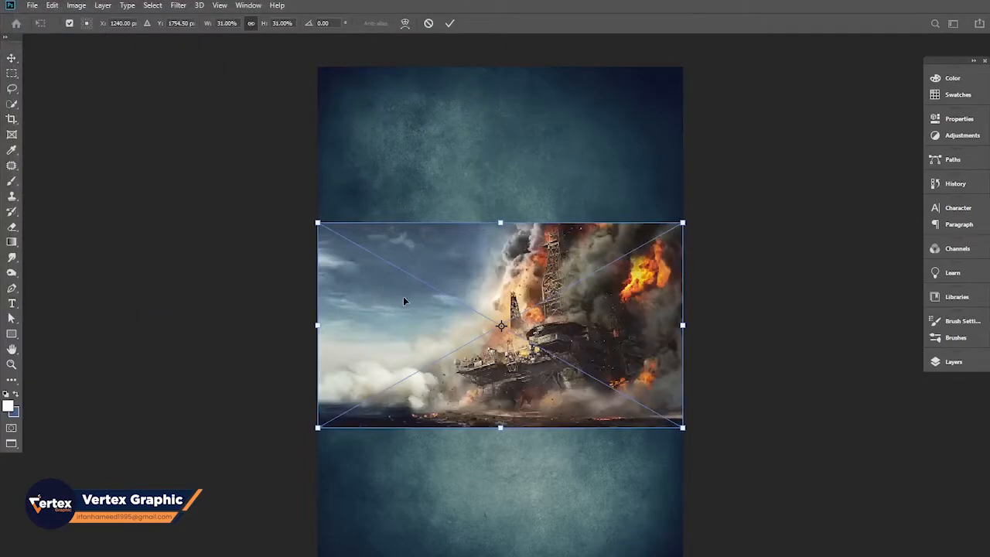
Step: Move the oil rig image to the lower part of the canvas and enlarge it to about 32% width and 34% height
drag(532, 309, 531, 462)
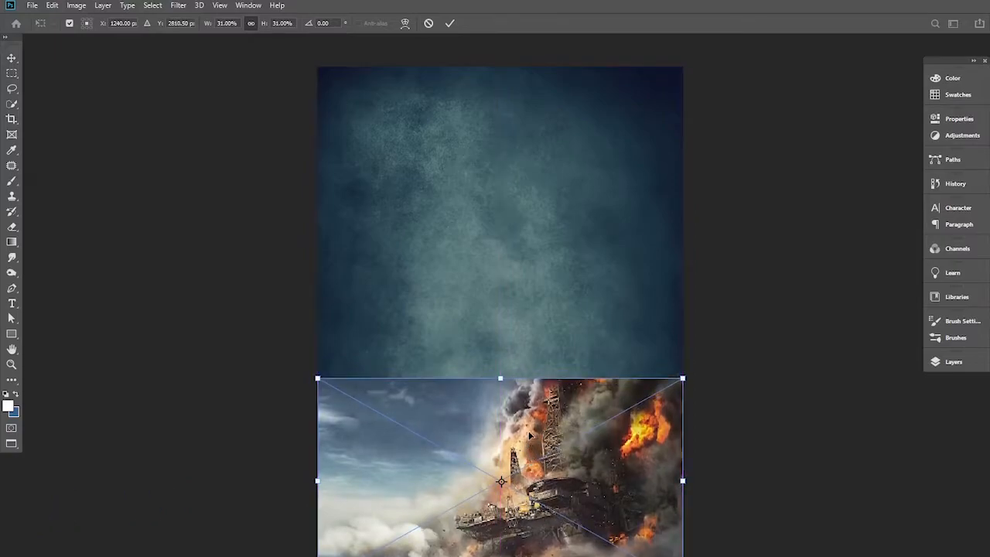
drag(501, 378, 501, 361)
drag(316, 362, 305, 357)
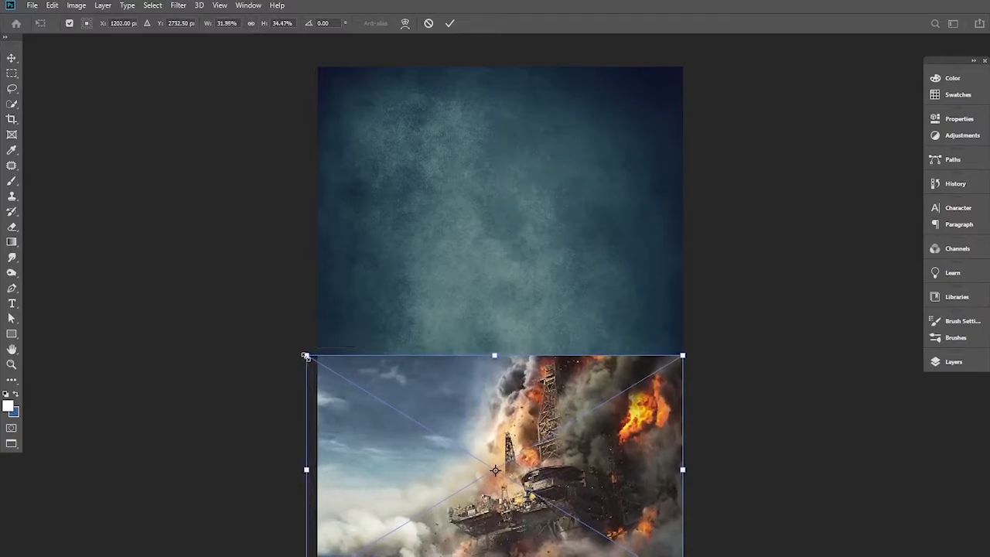
key(Return)
scroll(592, 463, down, 1)
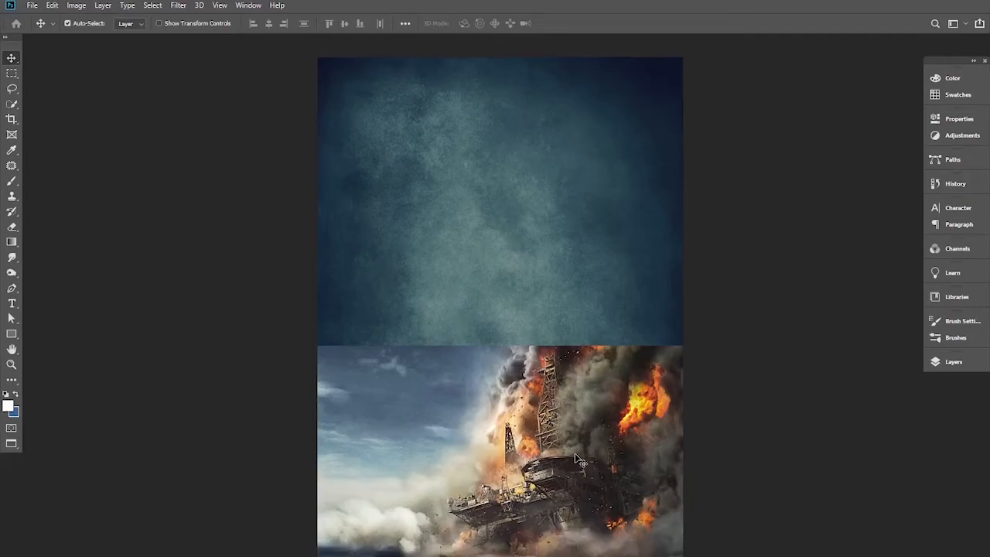
Step: Apply a Camera Raw Filter to the oil rig image with Temperature +16, Texture +12, Clarity +19, Vibrance -1 and Saturation +12
click(185, 6)
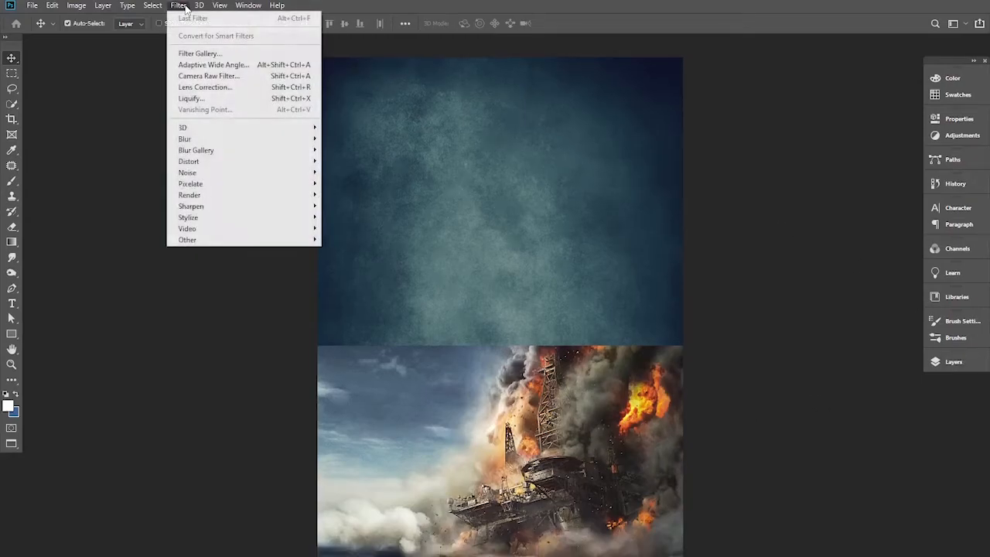
click(203, 78)
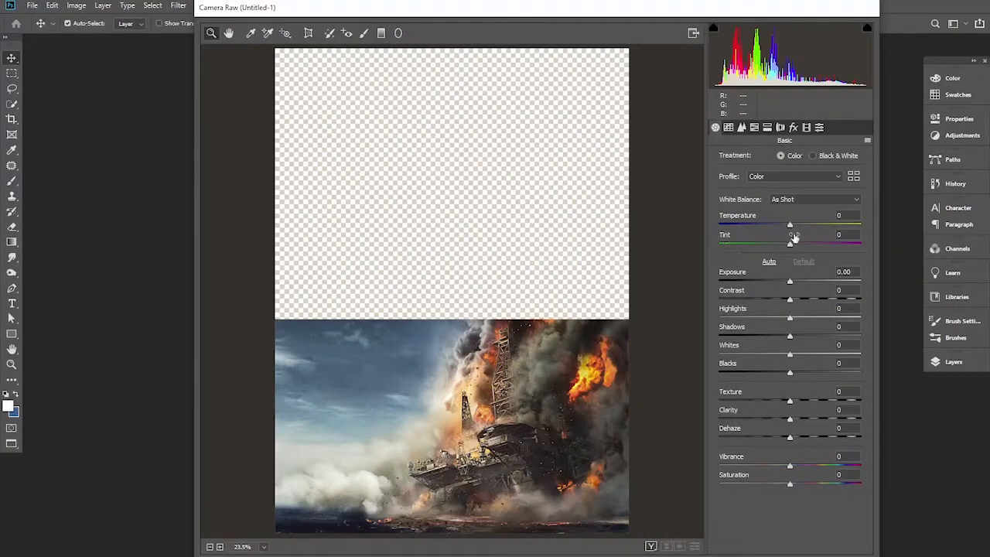
drag(790, 227, 802, 228)
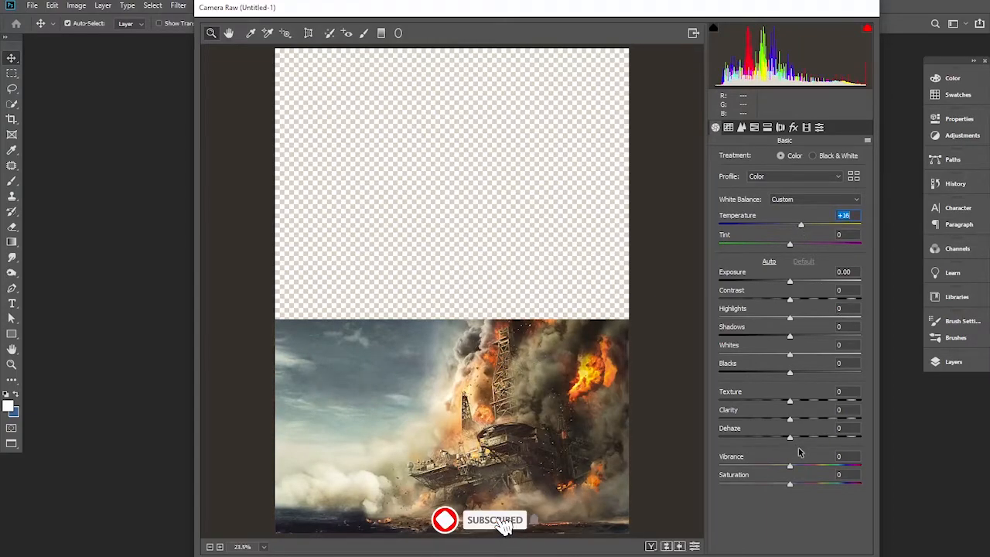
drag(790, 400, 804, 420)
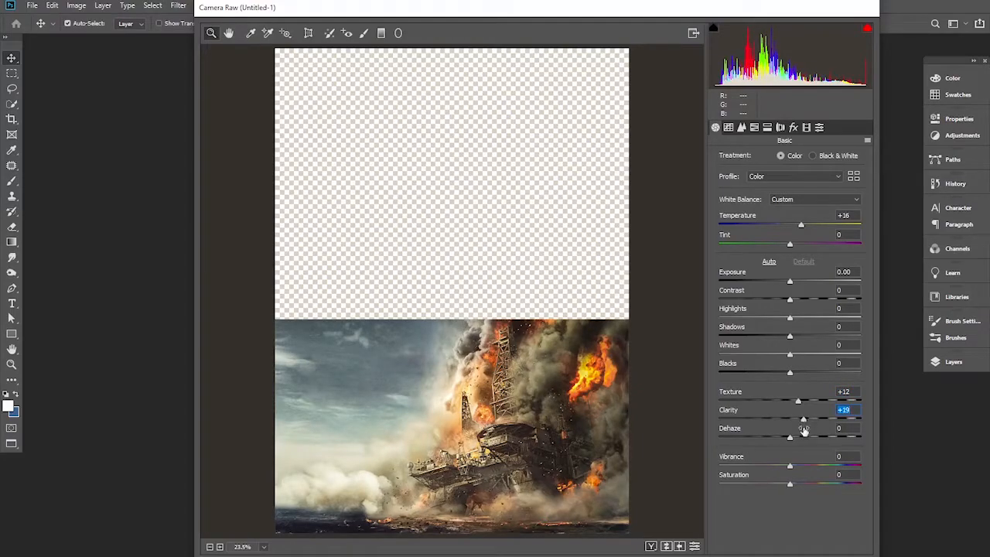
drag(789, 465, 799, 486)
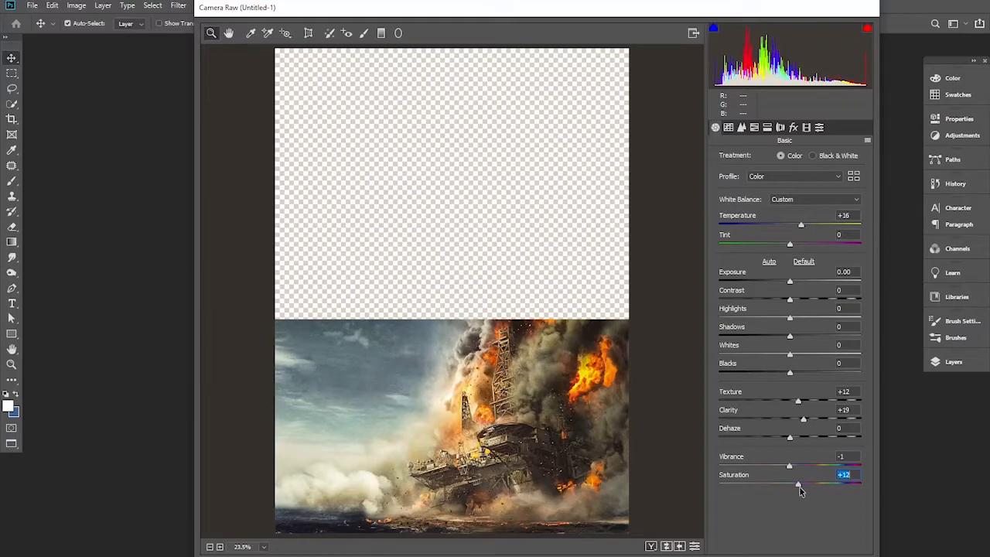
key(Return)
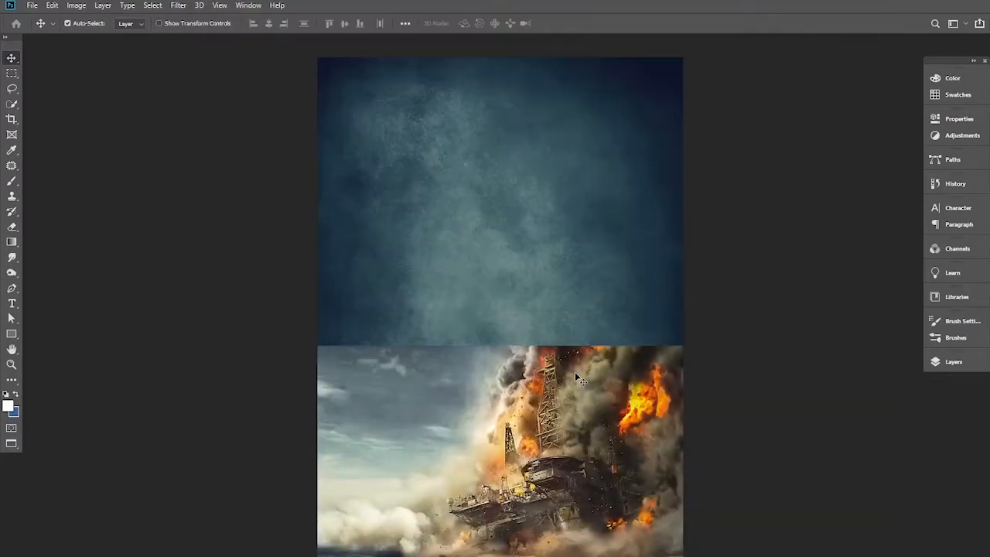
Step: Mask the oil rig layer and fade its upper edge into the blue texture with a linear black-to-transparent gradient
click(955, 364)
click(844, 554)
key(d)
click(12, 242)
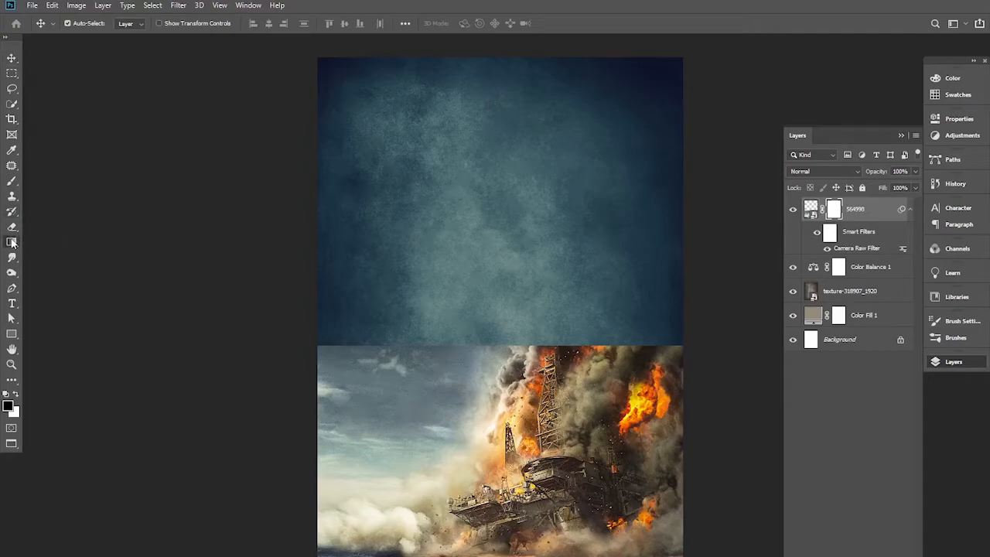
click(12, 242)
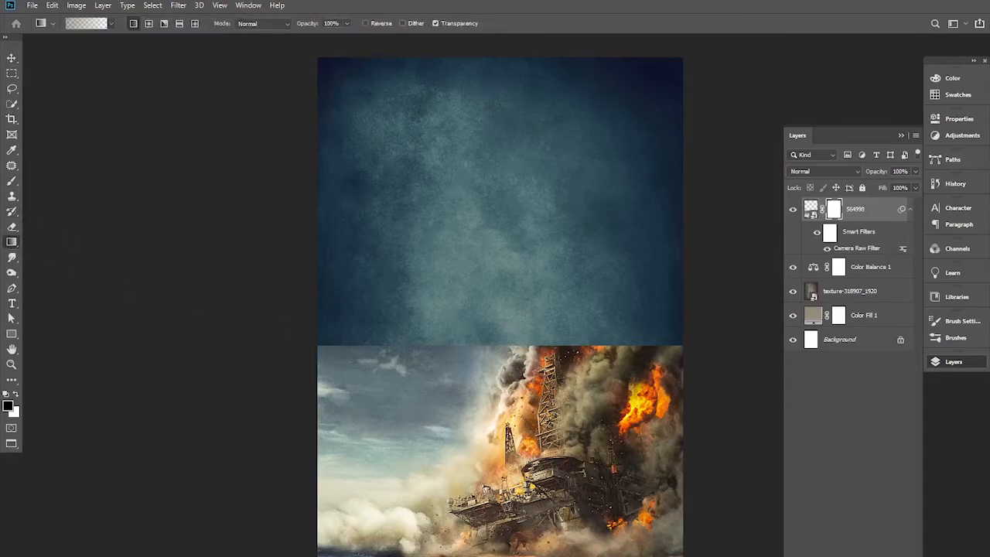
drag(511, 338, 508, 418)
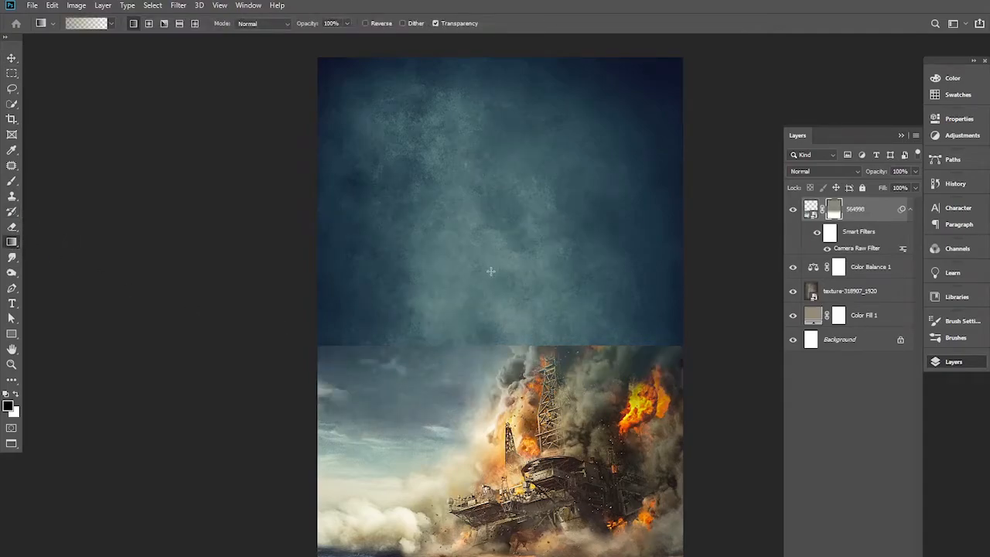
drag(499, 340, 496, 395)
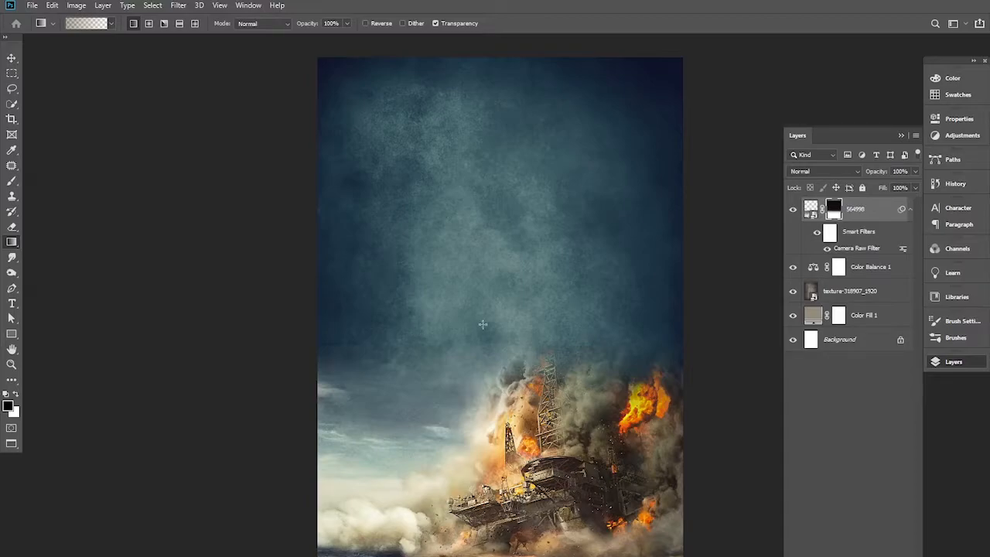
drag(487, 266, 487, 267)
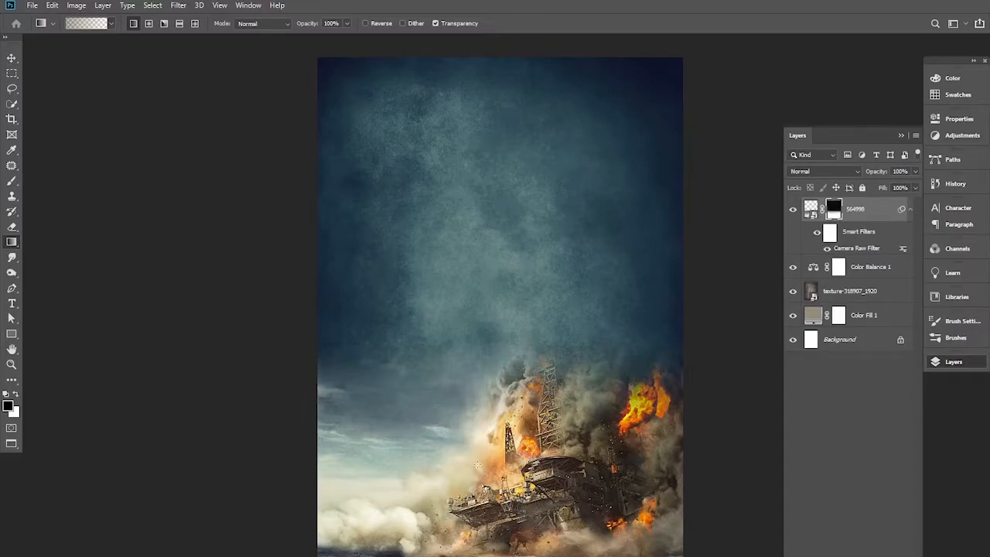
Step: Bring the masked cutout of the man in a tuxedo from its own document into the poster
click(12, 58)
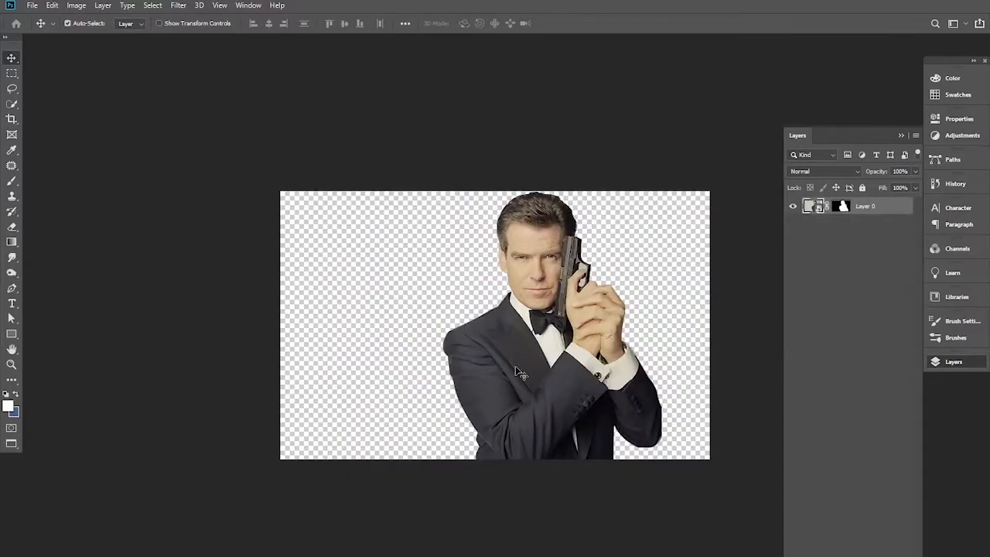
mouse_move(533, 354)
mouse_down()
mouse_move(559, 347)
mouse_move(526, 349)
mouse_up()
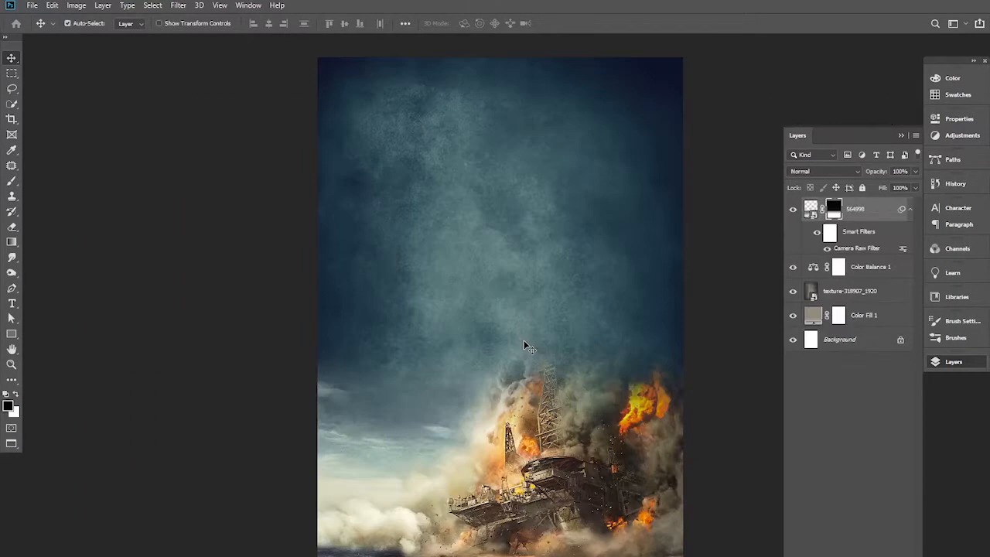
drag(524, 345, 523, 341)
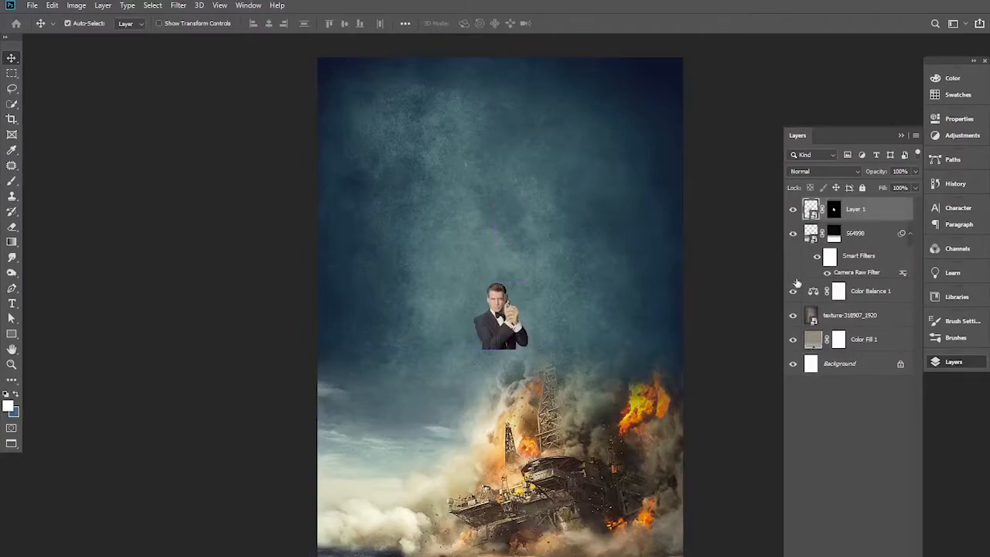
Step: Enlarge the man's cutout proportionally and position it right of center, just above the burning rig
right_click(889, 212)
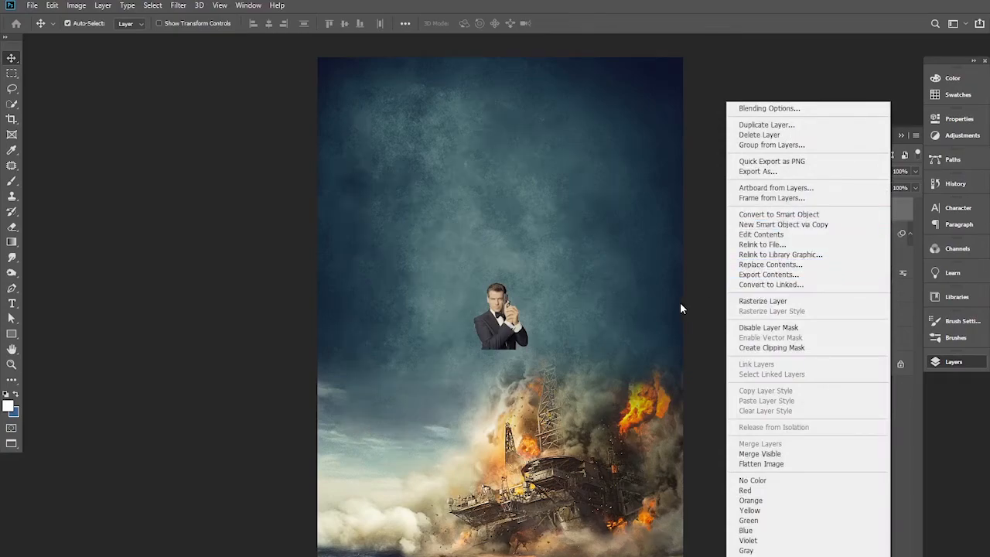
click(710, 306)
key(ctrl+t)
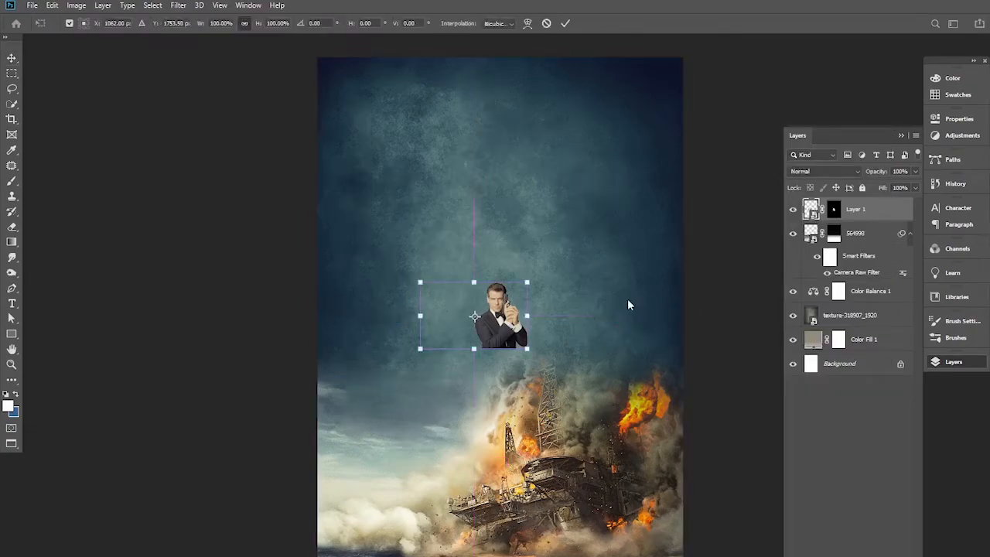
drag(199, 24, 345, 49)
drag(563, 337, 558, 286)
key(Return)
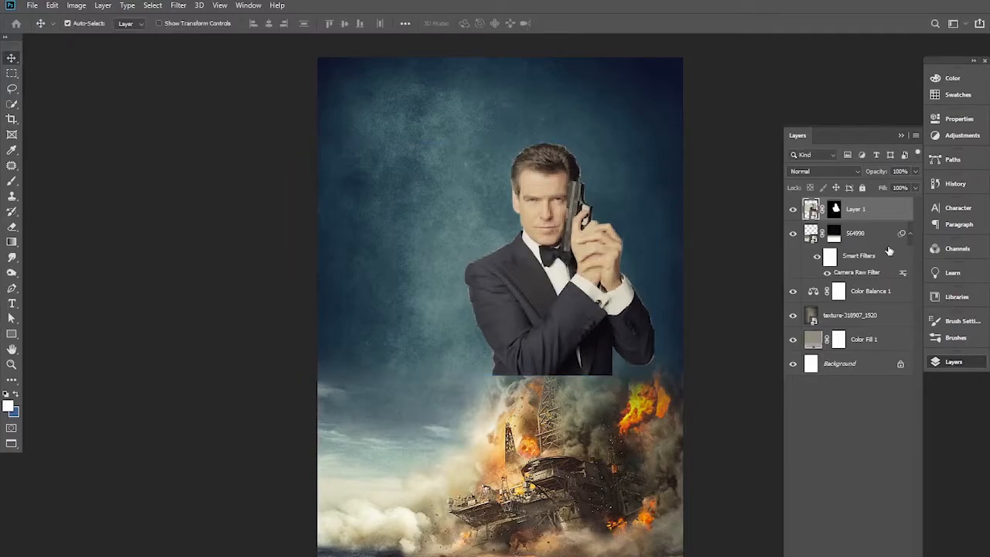
Step: Rasterize the man's layer and apply its layer mask permanently
right_click(868, 212)
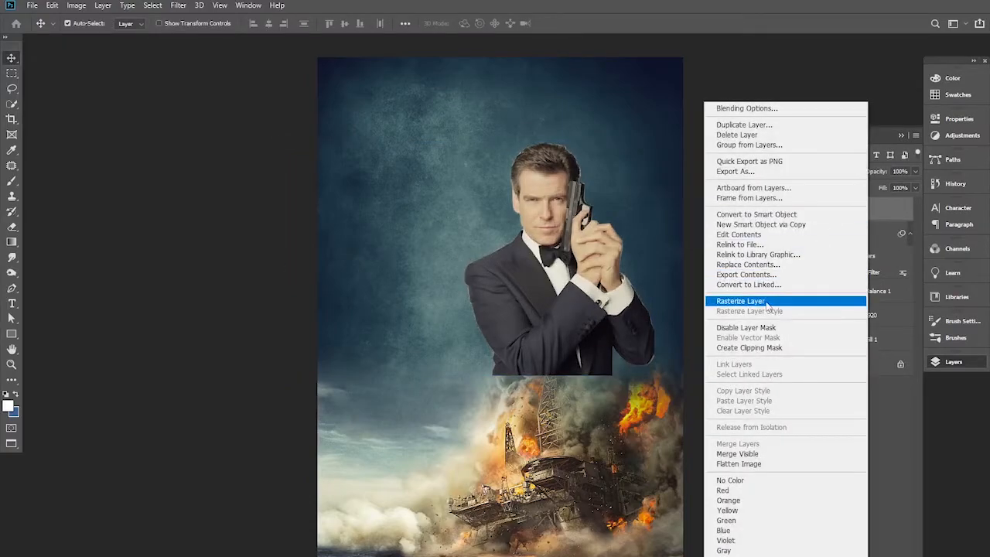
click(773, 302)
right_click(836, 217)
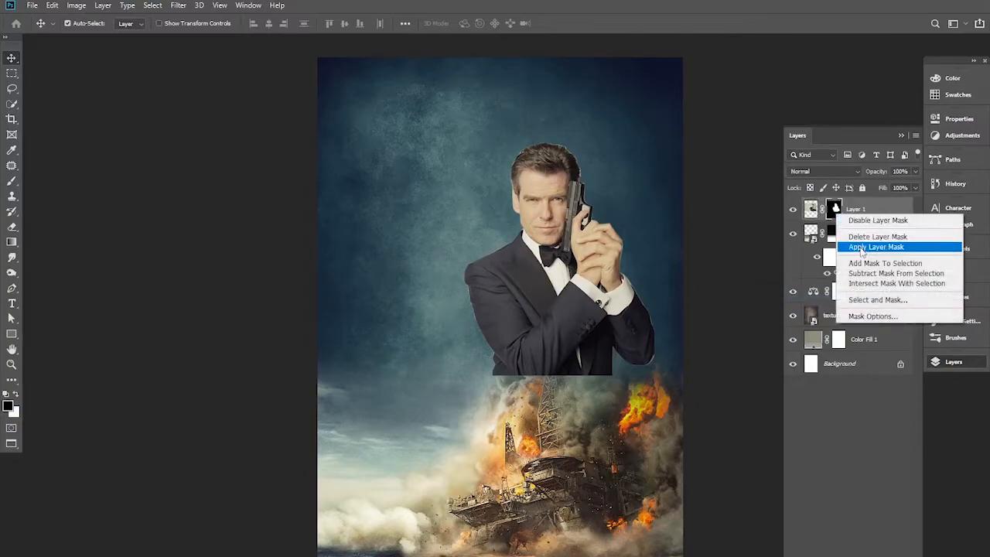
click(864, 246)
Step: Check the man's cutout by toggling its visibility and convert the layer to a smart object
click(792, 210)
click(792, 210)
right_click(819, 212)
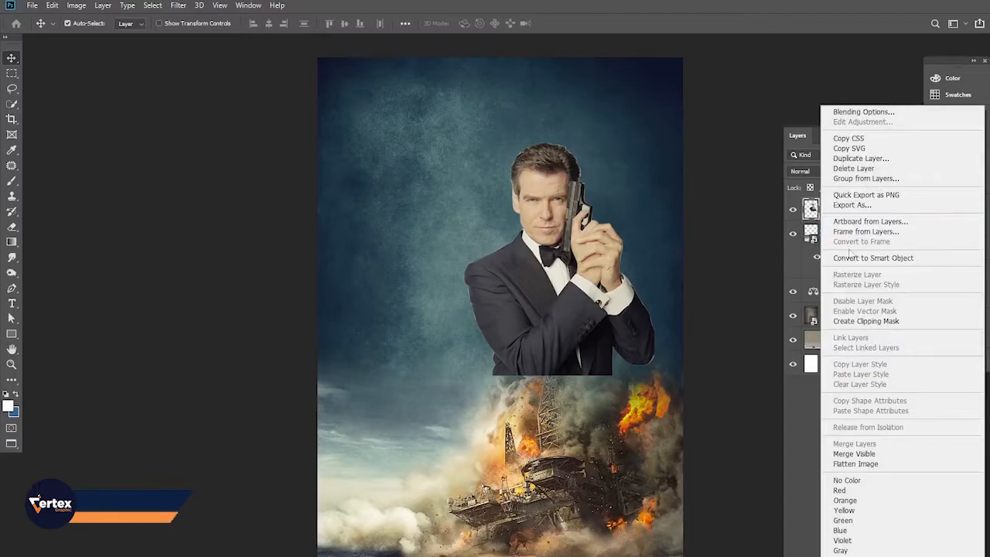
click(856, 258)
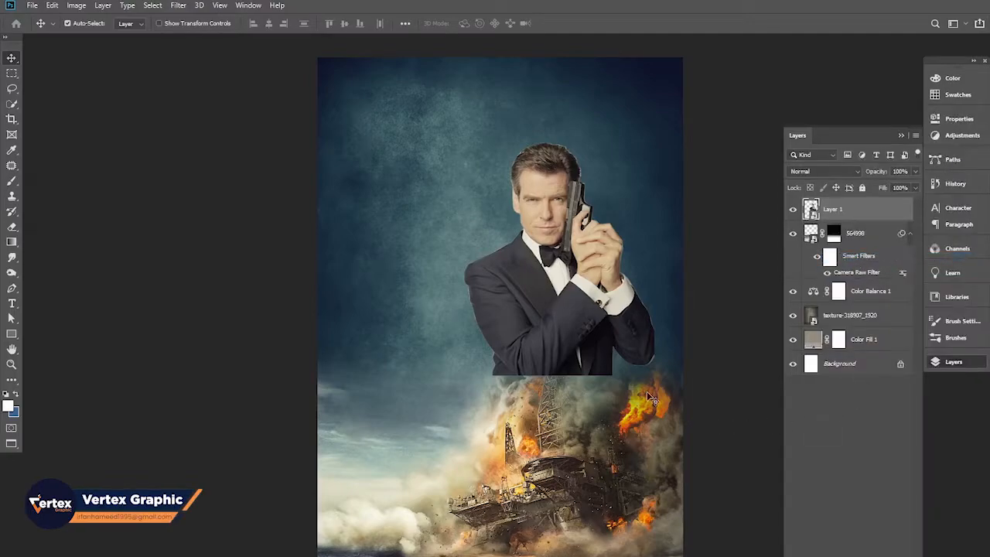
Step: Start a Camera Raw Filter on the man with Temperature +6, Tint -15, Contrast +11, Highlights -100 and Shadows +67
click(178, 5)
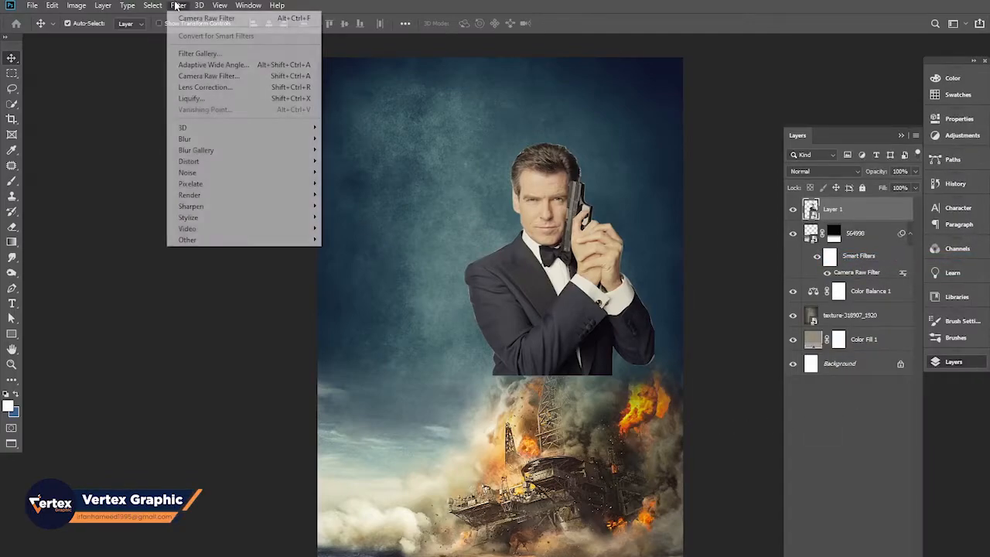
click(211, 76)
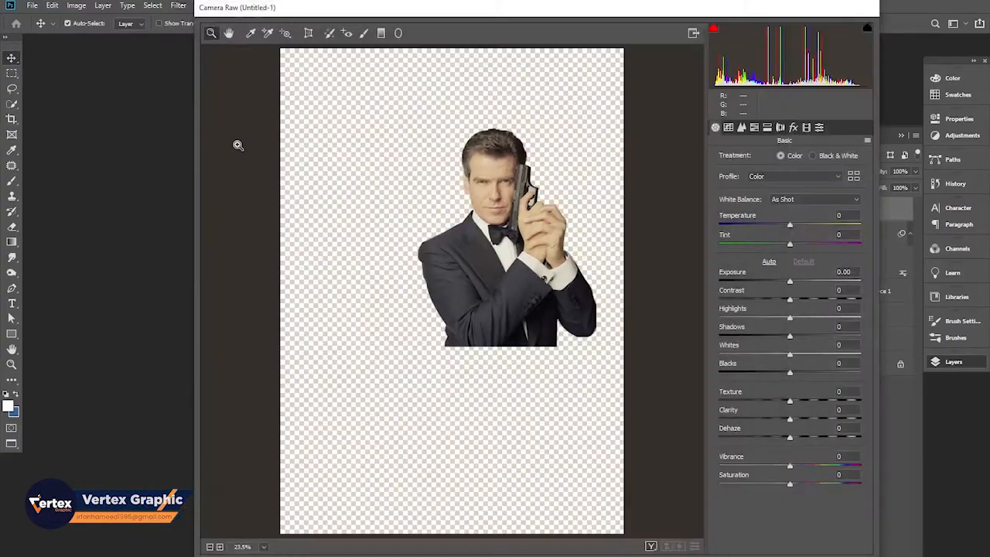
scroll(534, 225, up, 3)
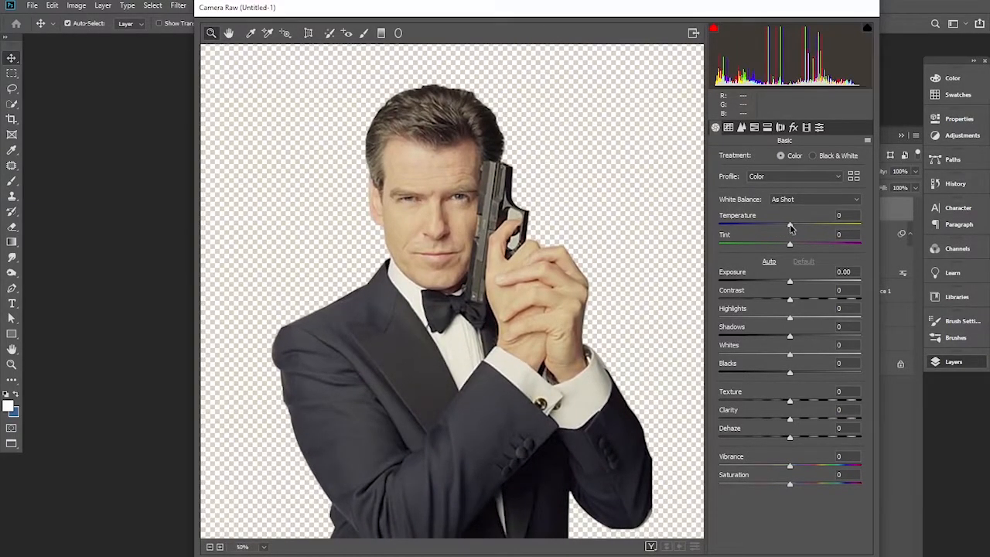
mouse_move(790, 225)
mouse_down()
mouse_move(779, 226)
mouse_move(791, 229)
mouse_up()
drag(792, 230, 780, 247)
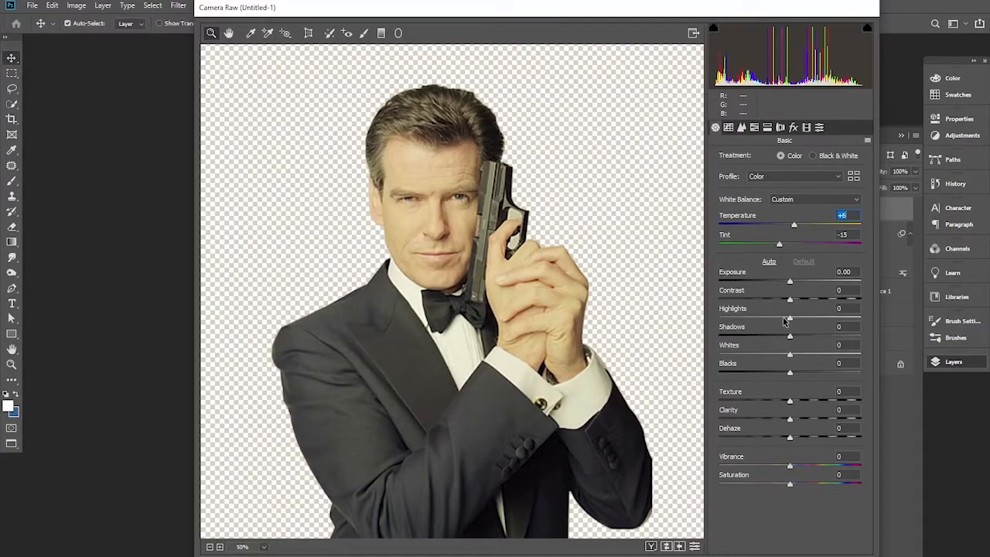
drag(789, 300, 650, 324)
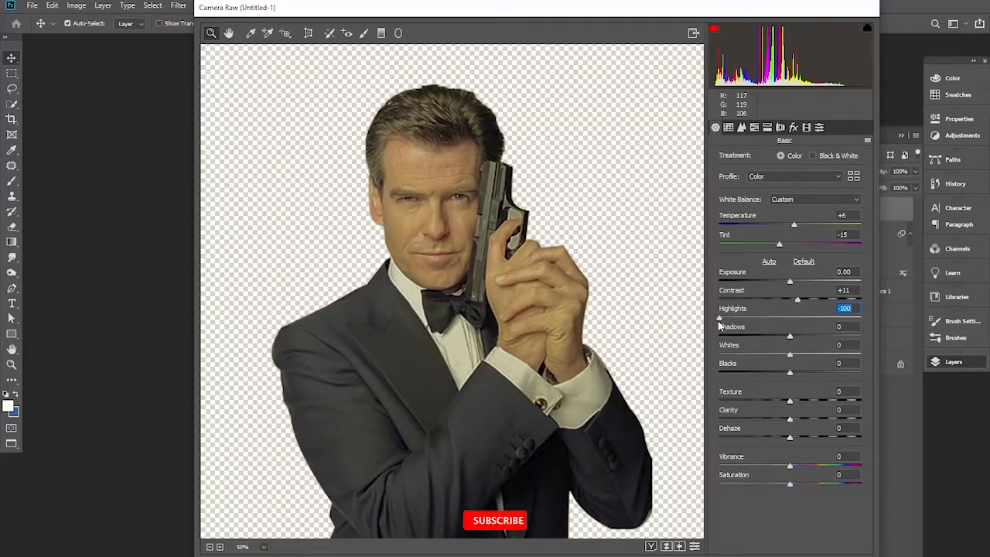
drag(790, 339, 837, 351)
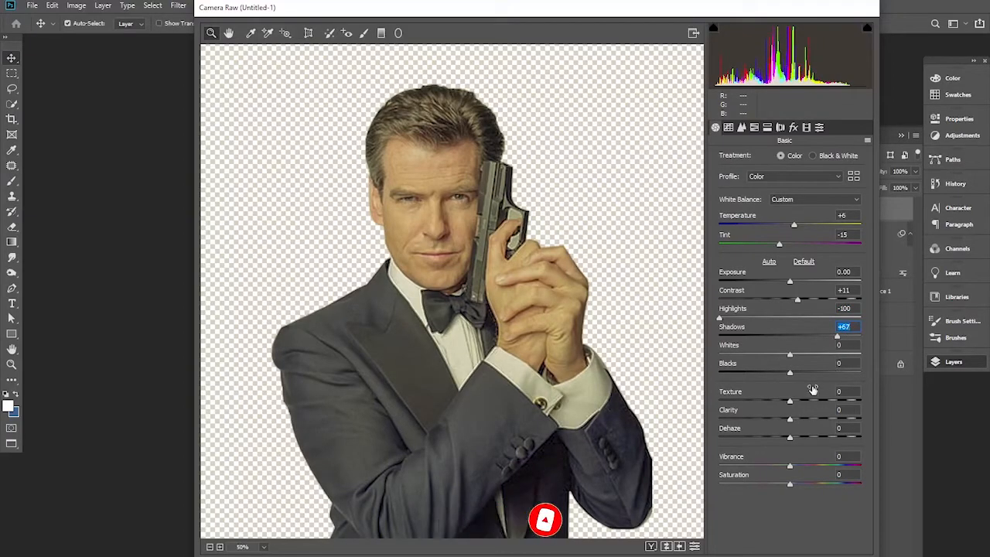
Step: Set Clarity +29, Texture +25 and Vibrance -13 for the man and apply the Camera Raw Filter
click(792, 422)
drag(792, 421, 808, 405)
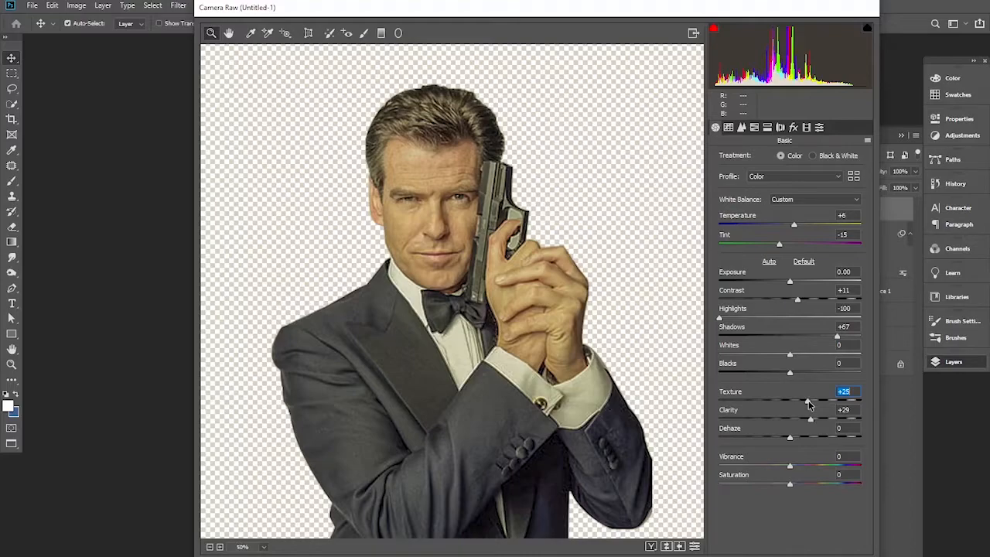
drag(790, 466, 781, 467)
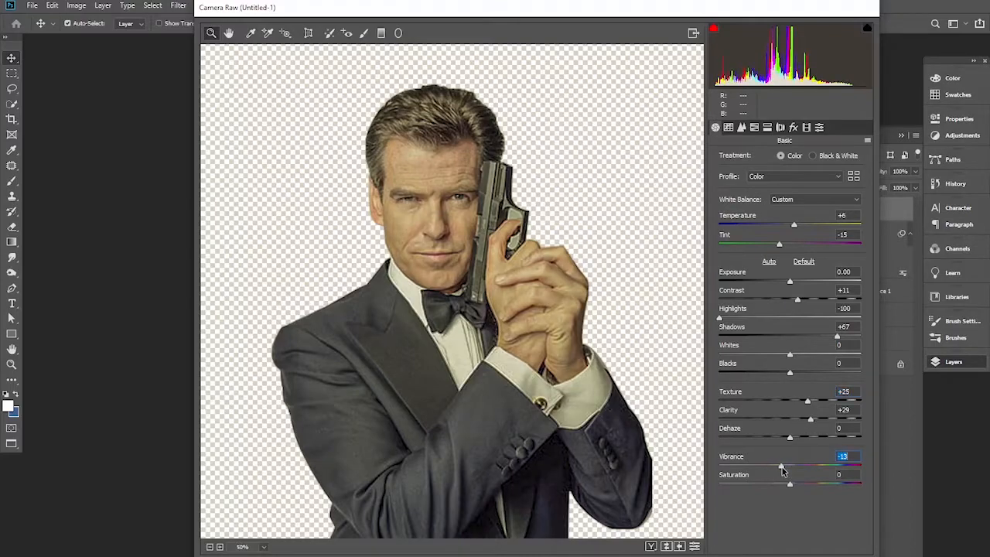
click(835, 549)
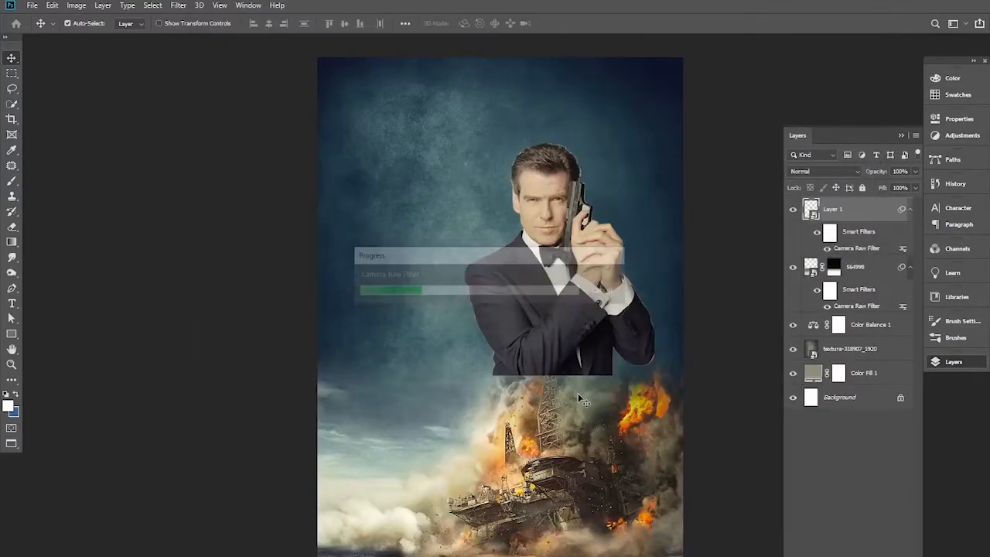
Step: Add a Color Balance adjustment clipped to the man's layer and slightly shift the midtones' Cyan-Red and Yellow-Blue balance
scroll(560, 313, up, 1)
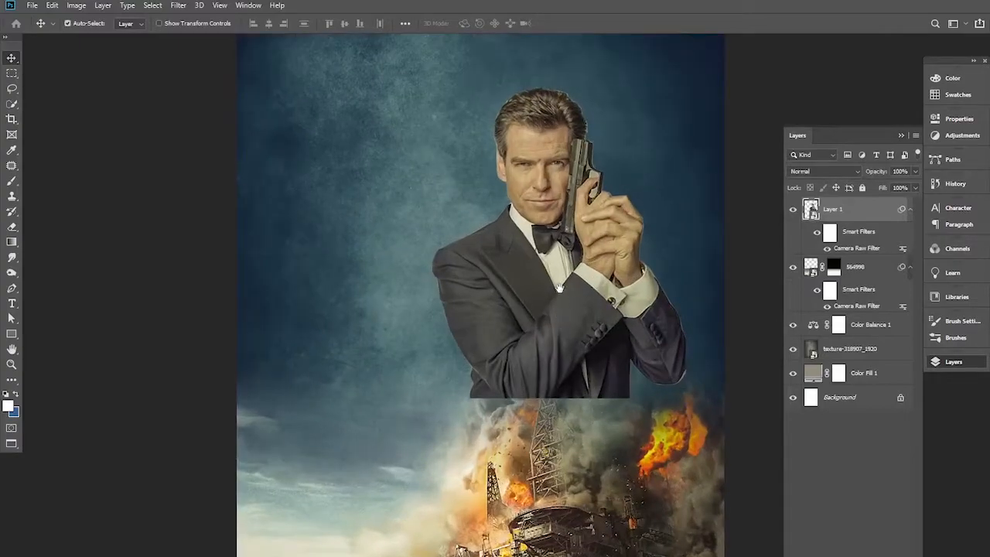
click(850, 553)
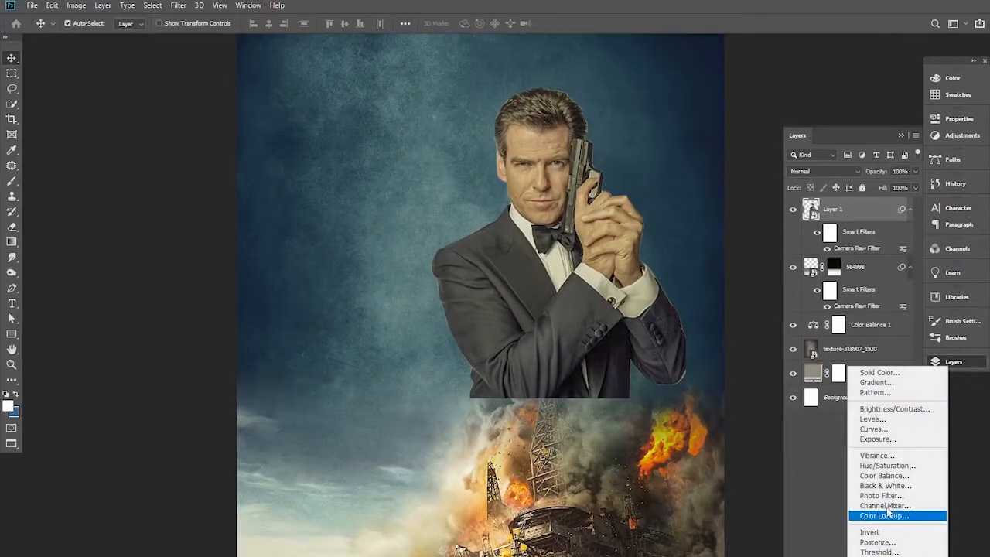
click(888, 476)
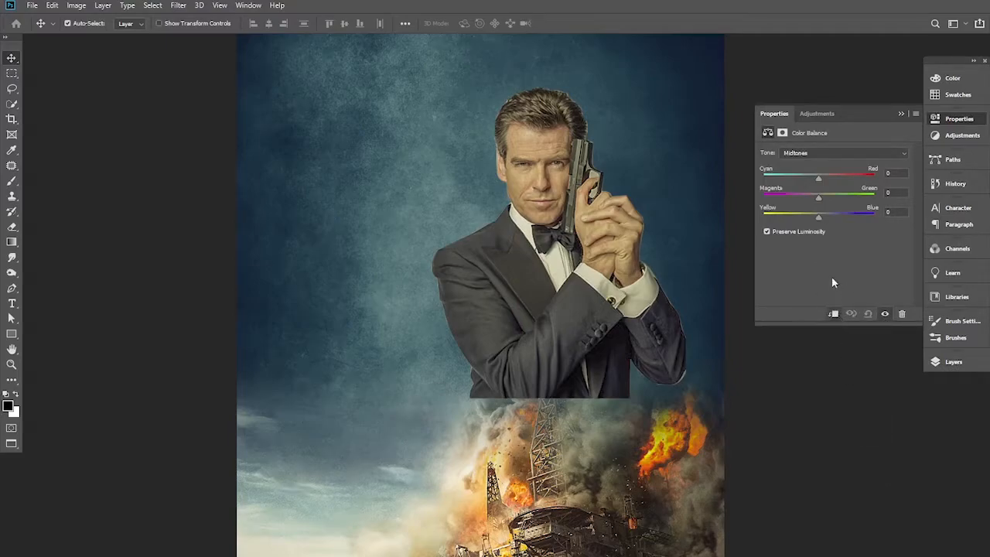
drag(817, 180, 815, 177)
mouse_move(818, 216)
mouse_down()
mouse_move(826, 225)
mouse_move(816, 226)
mouse_up()
click(900, 115)
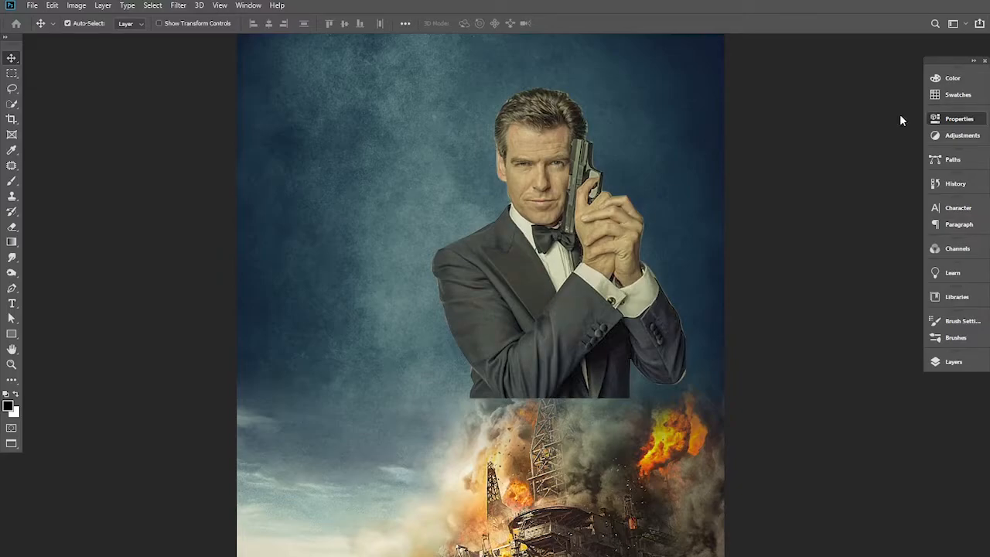
Step: Add a clipped Levels adjustment above the man with black input level 9 and white output level 236
click(954, 361)
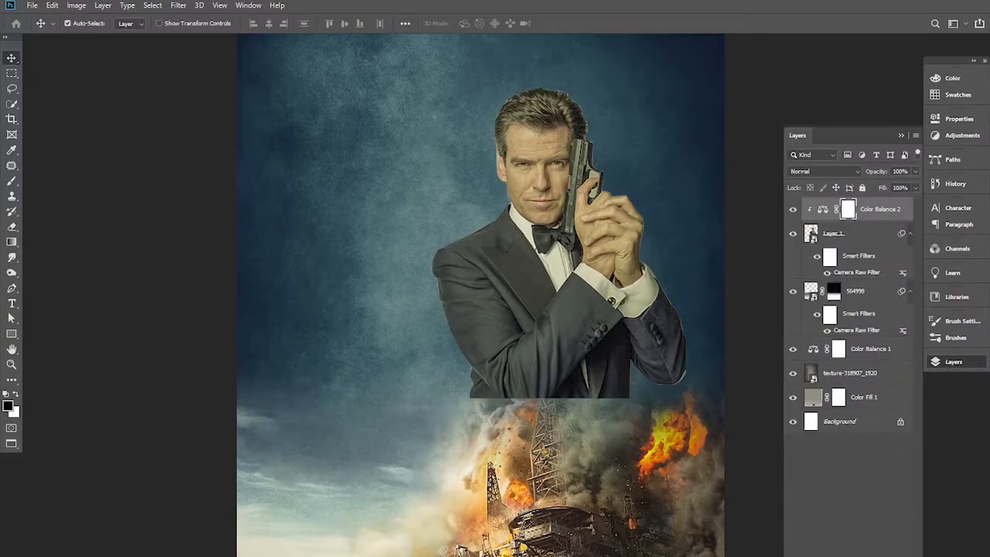
click(849, 555)
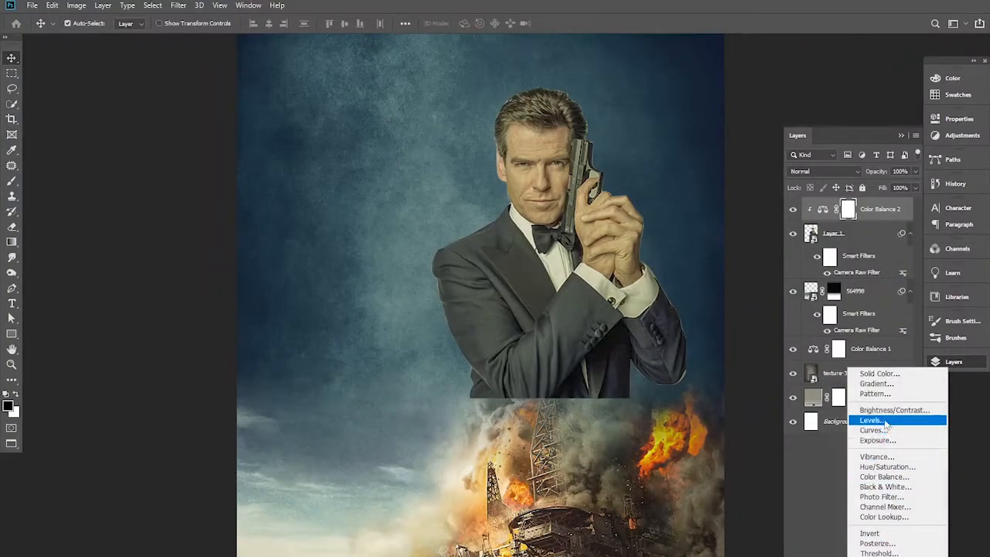
click(885, 422)
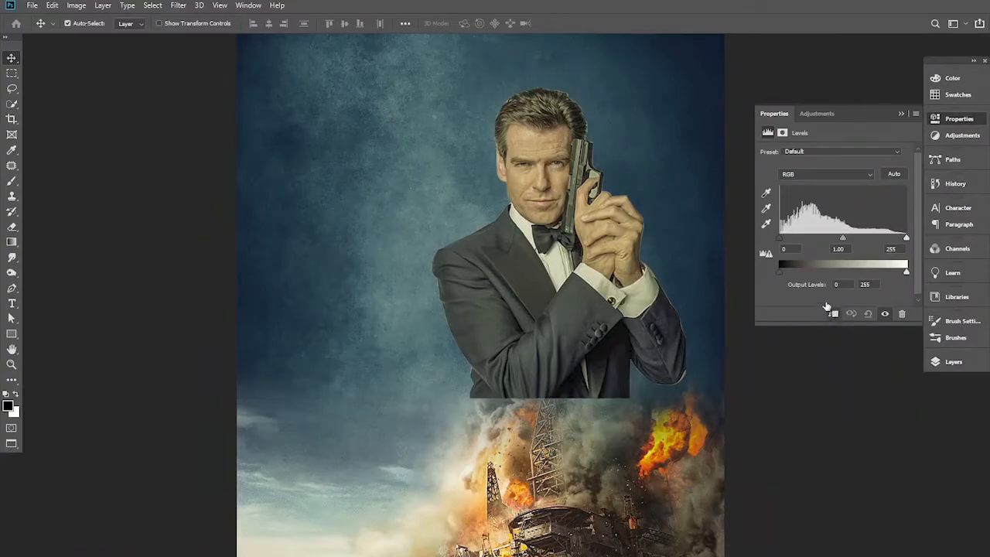
drag(779, 237, 785, 242)
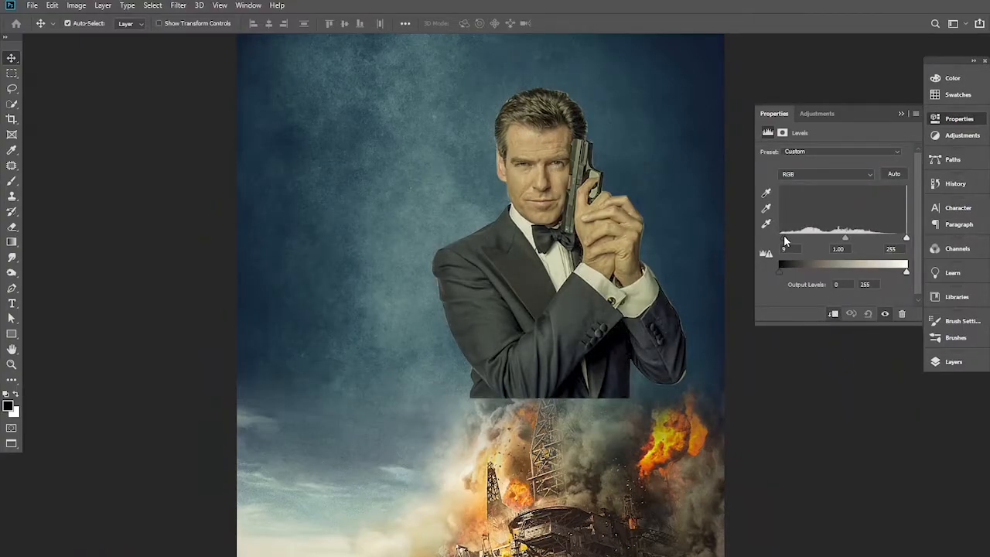
drag(907, 274, 899, 275)
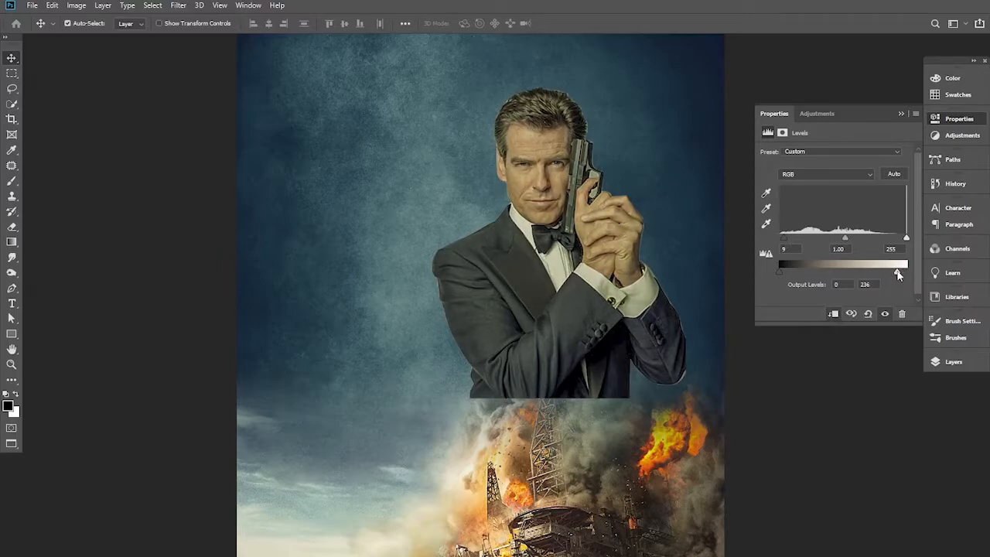
click(900, 116)
Step: Add a clipped Hue/Saturation adjustment above the man with Saturation -19
click(956, 369)
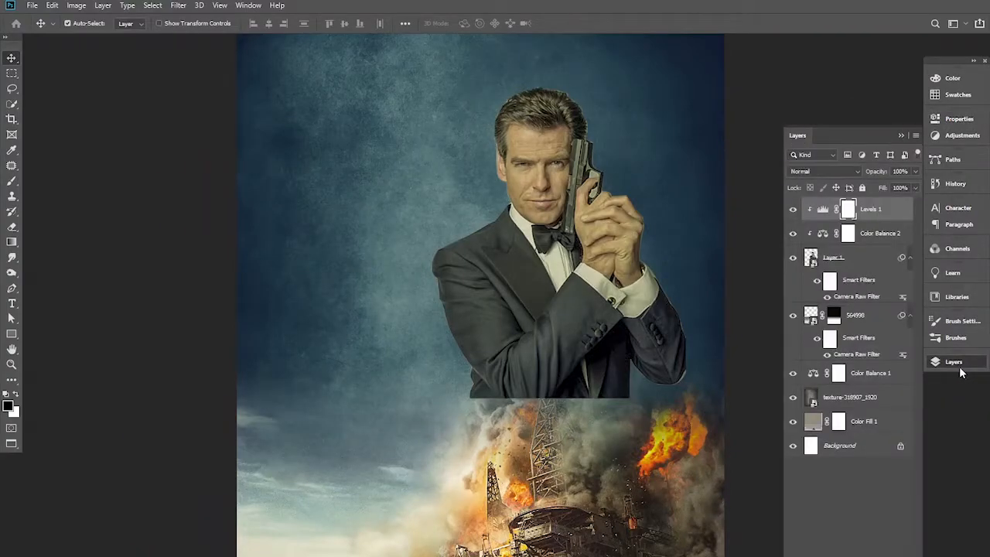
click(850, 552)
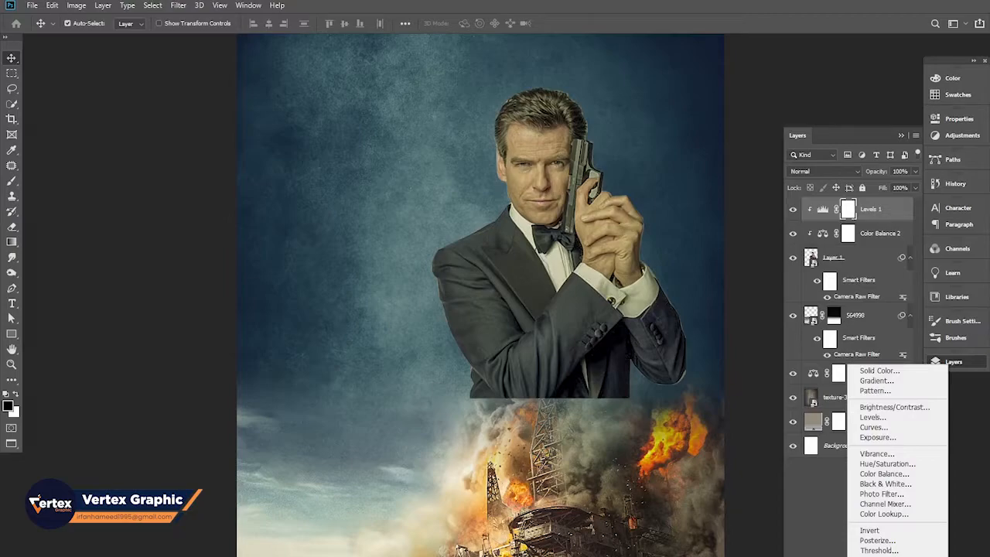
click(887, 463)
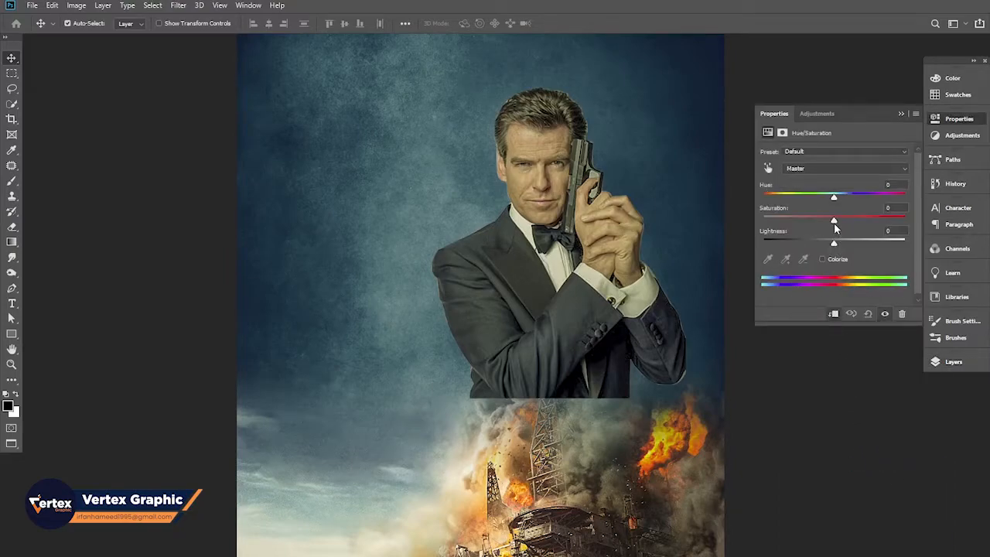
drag(834, 225, 813, 224)
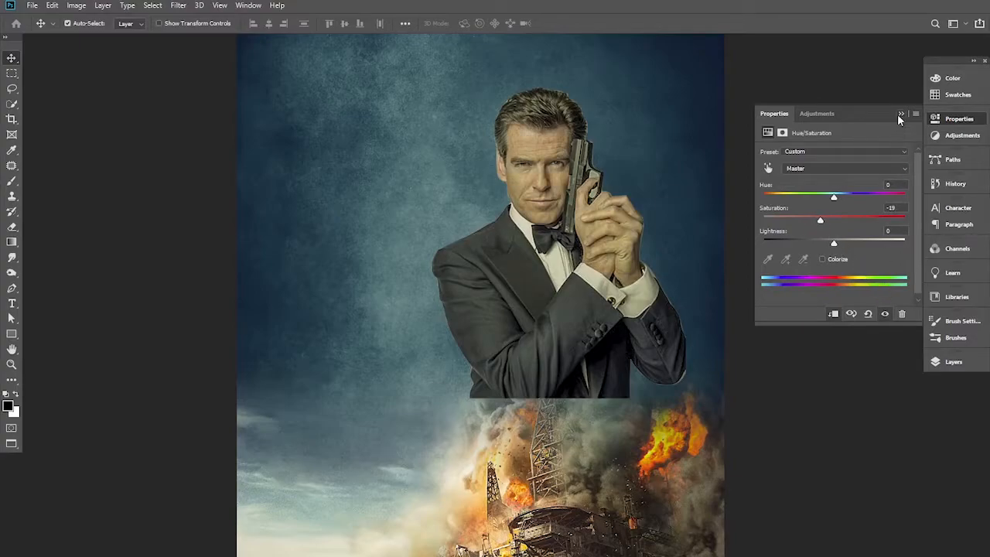
click(900, 115)
Step: Mask the man's layer and fade his lower body into the smoke with a linear black-to-transparent gradient
scroll(448, 371, down, 2)
scroll(538, 365, up, 2)
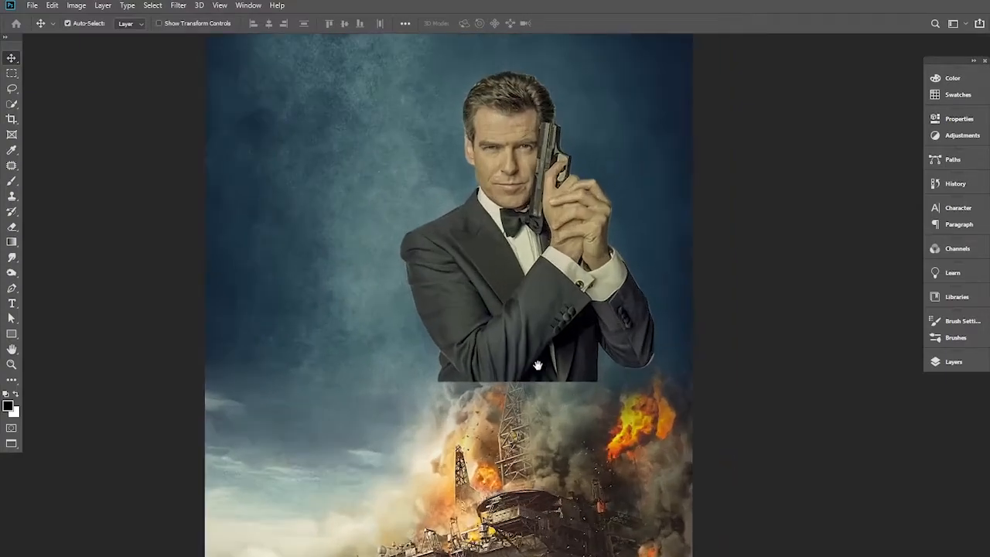
click(954, 361)
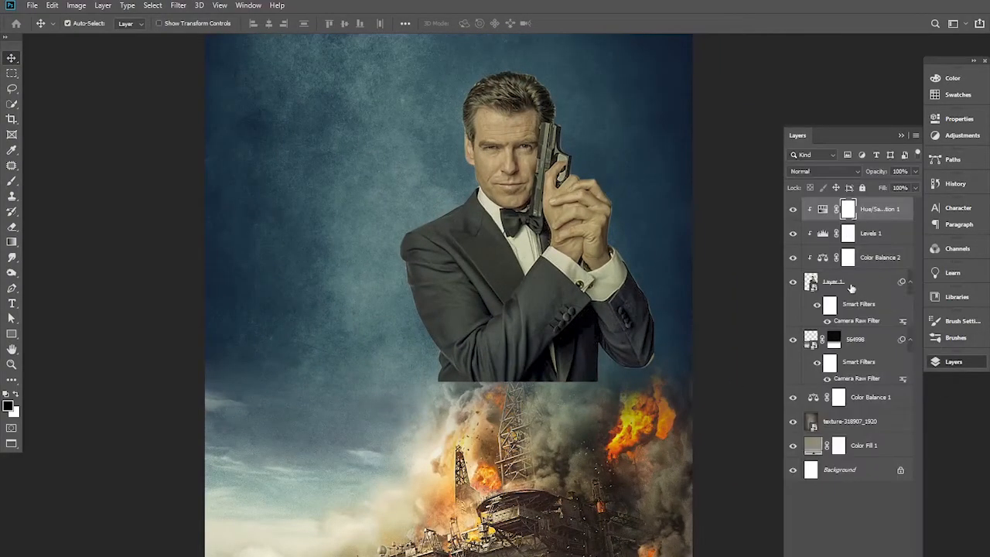
click(811, 283)
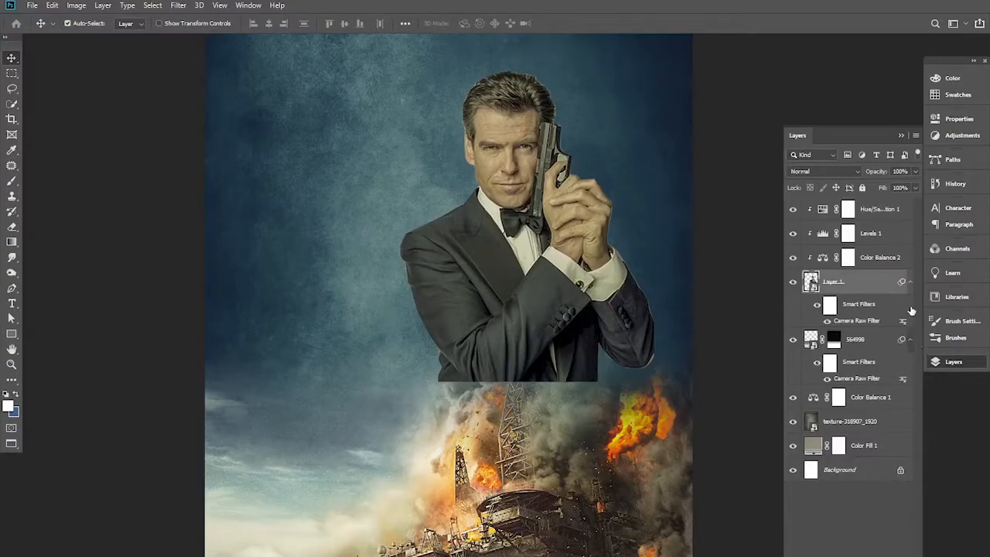
click(910, 283)
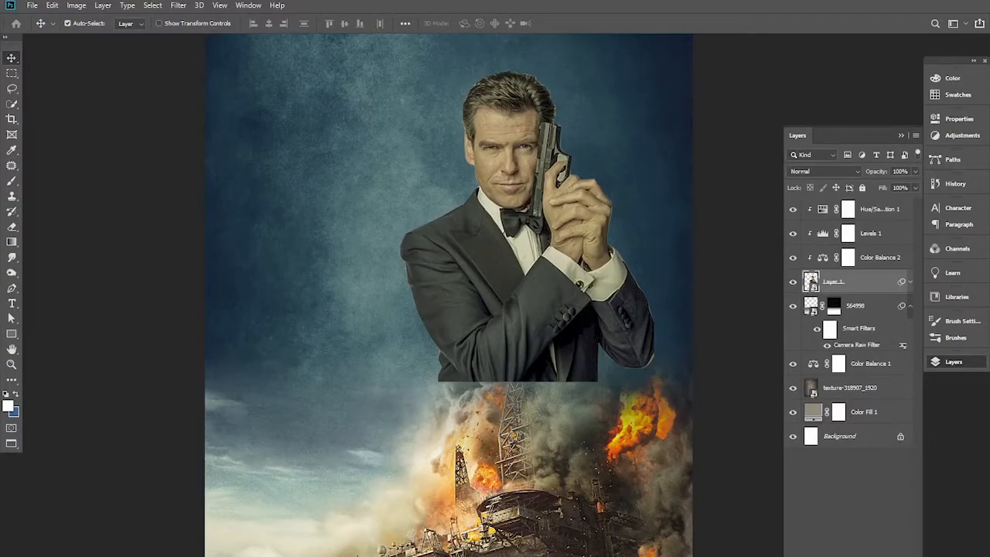
click(837, 555)
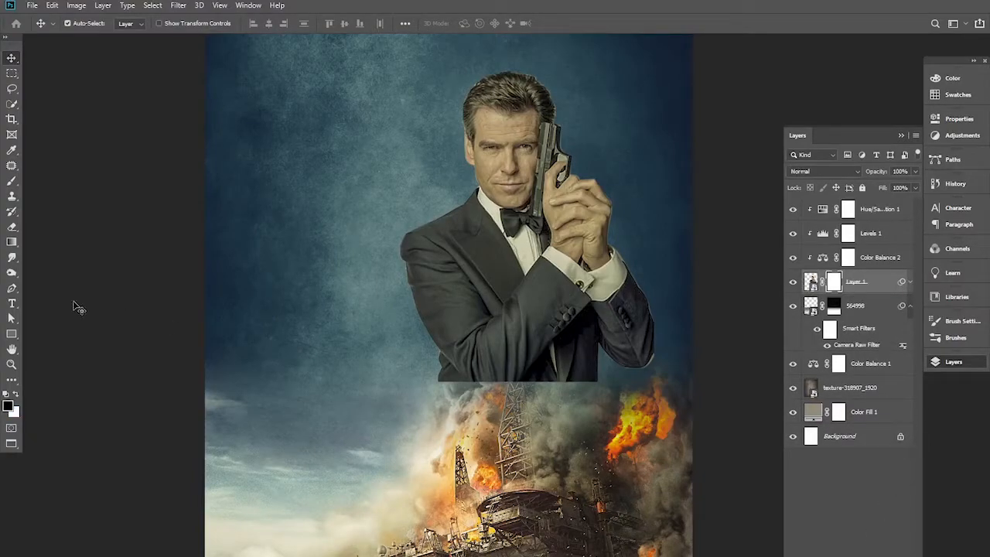
click(12, 242)
drag(536, 308, 541, 390)
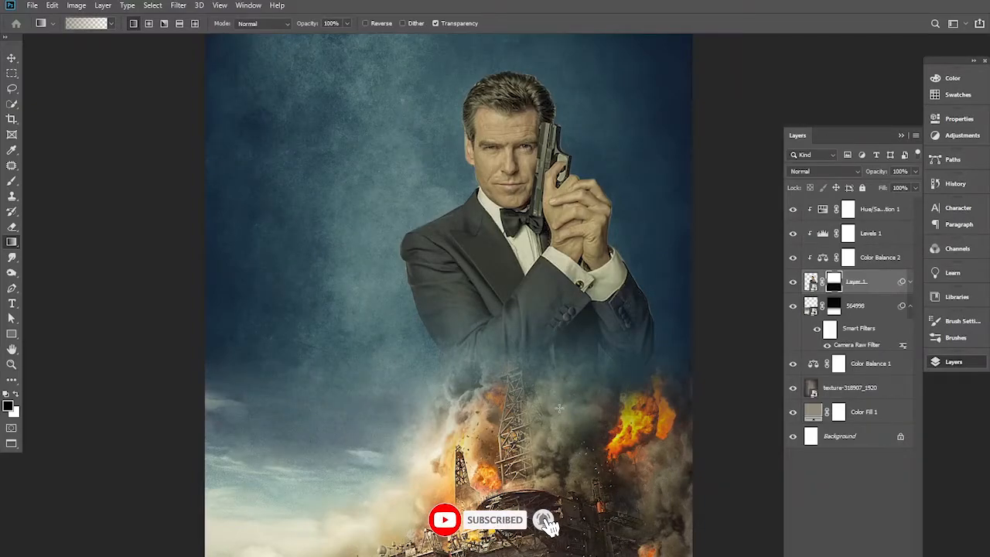
click(11, 58)
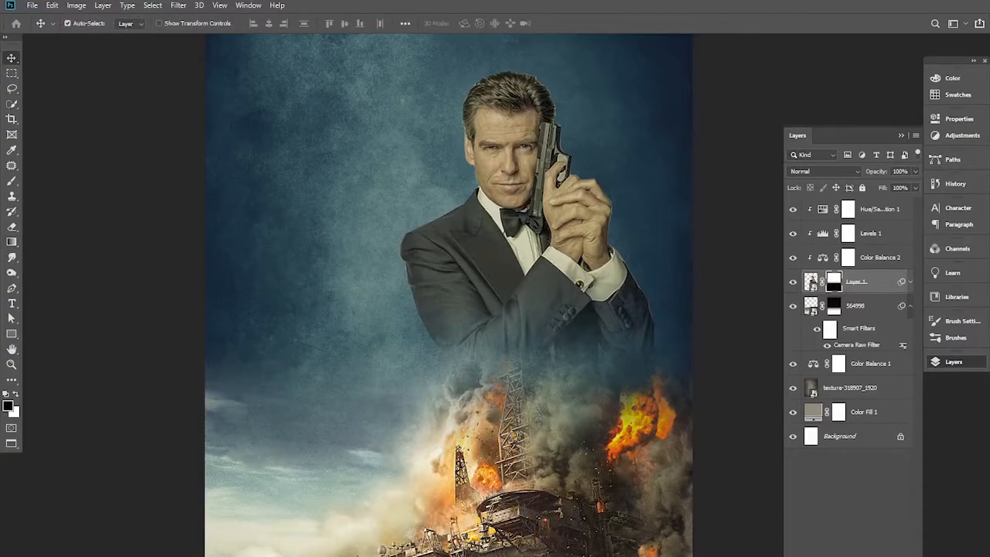
Step: Add a new layer clipped to the man's layer, fill it with 50% gray and set its blend mode to Overlay
key(ctrl+shift+alt+n)
key(ctrl+alt+g)
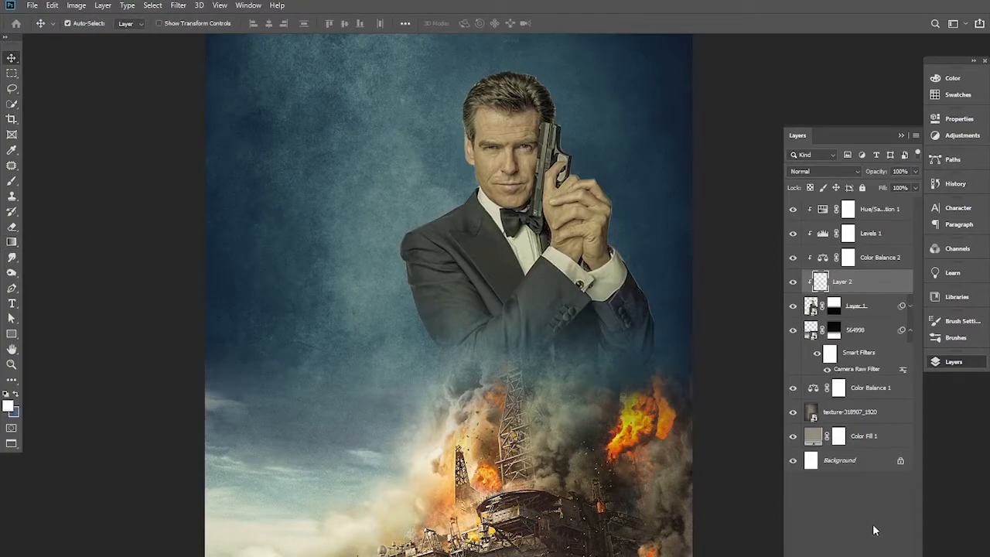
click(51, 6)
click(78, 187)
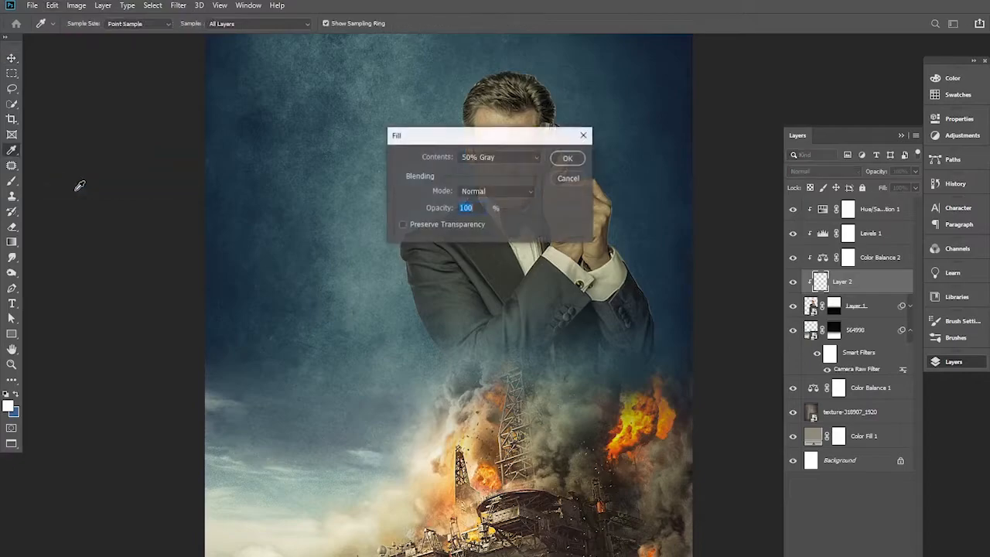
click(567, 158)
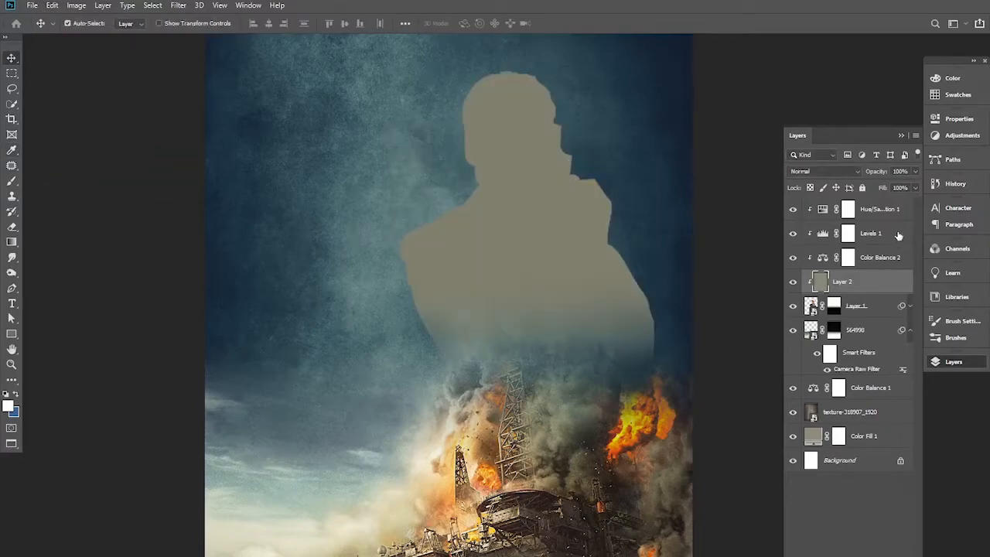
click(846, 170)
click(819, 312)
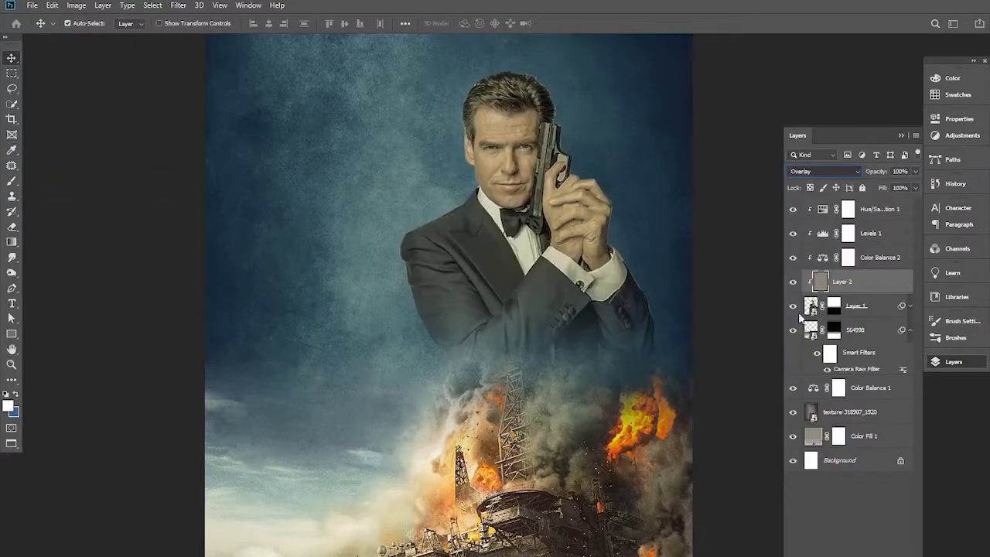
Step: Burn the shadows along the gun, face and hands on the gray Overlay layer with a 15 px brush
ctrl+click(512, 188)
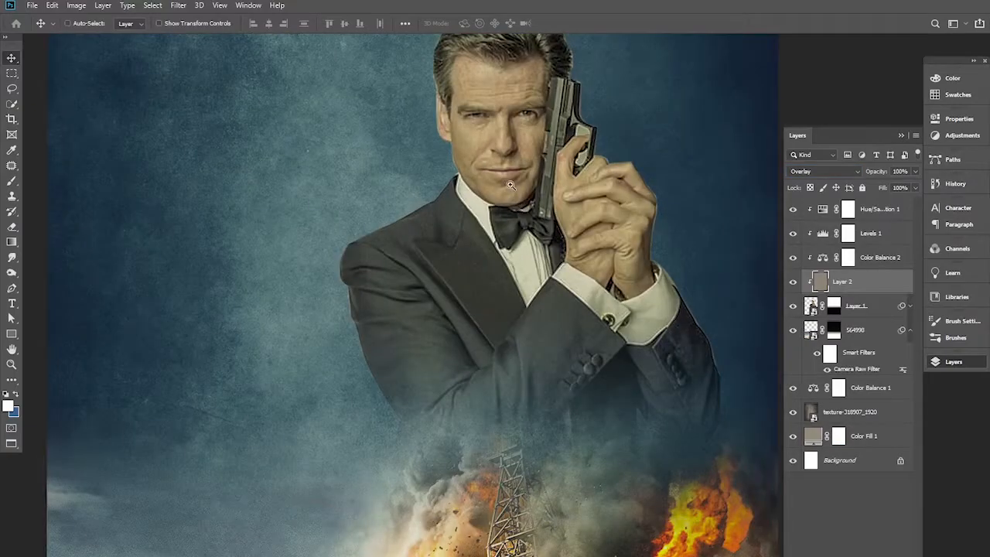
ctrl+click(497, 149)
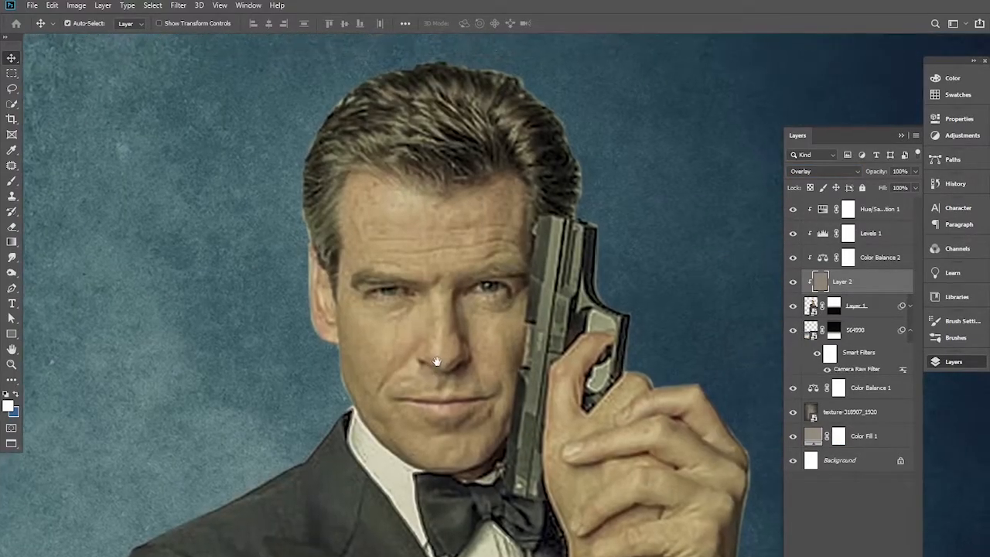
drag(12, 272, 59, 285)
scroll(387, 154, up, 5)
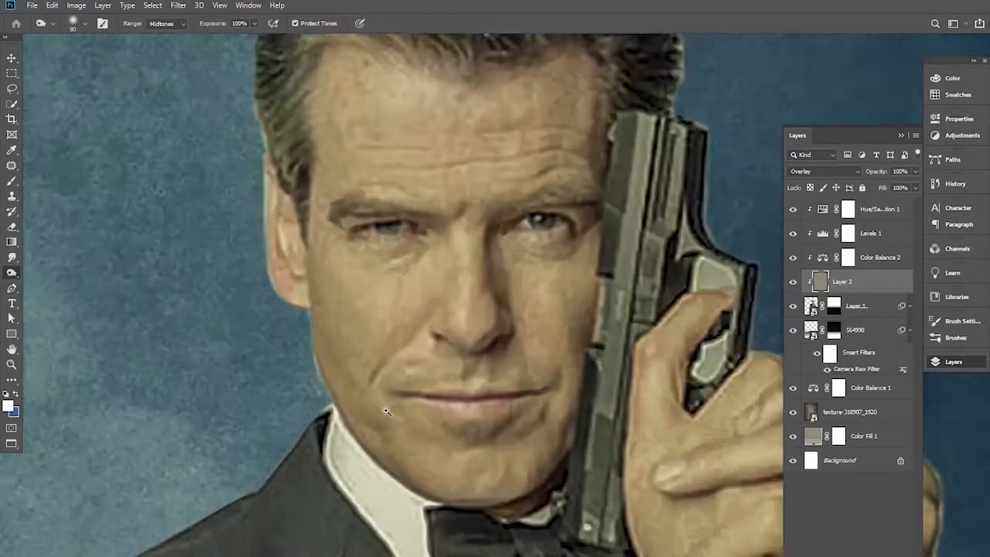
scroll(570, 287, down, 3)
scroll(570, 287, right, 2)
key(bracketleft)
key(bracketleft)
key(bracketleft)
key(bracketleft)
key(bracketleft)
key(bracketleft)
key(bracketleft)
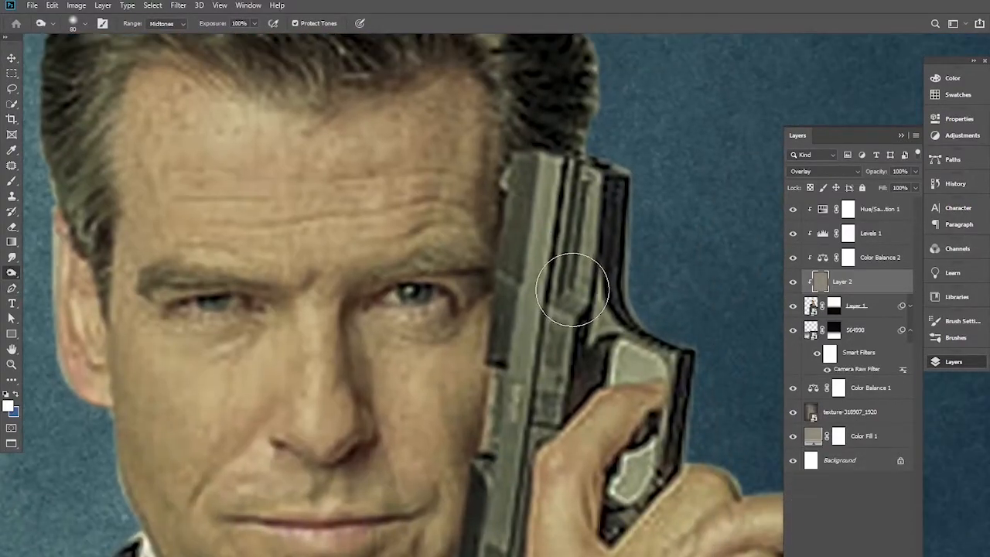
drag(508, 291, 488, 343)
scroll(487, 343, down, 2)
mouse_move(521, 227)
mouse_down()
mouse_move(466, 531)
mouse_move(472, 430)
mouse_up()
scroll(545, 364, down, 2)
mouse_move(534, 505)
mouse_down()
mouse_move(545, 387)
mouse_move(574, 276)
mouse_move(610, 250)
mouse_up()
scroll(610, 249, up, 2)
mouse_move(596, 189)
mouse_down()
mouse_move(605, 173)
mouse_move(526, 356)
mouse_move(514, 313)
mouse_up()
scroll(480, 259, down, 4)
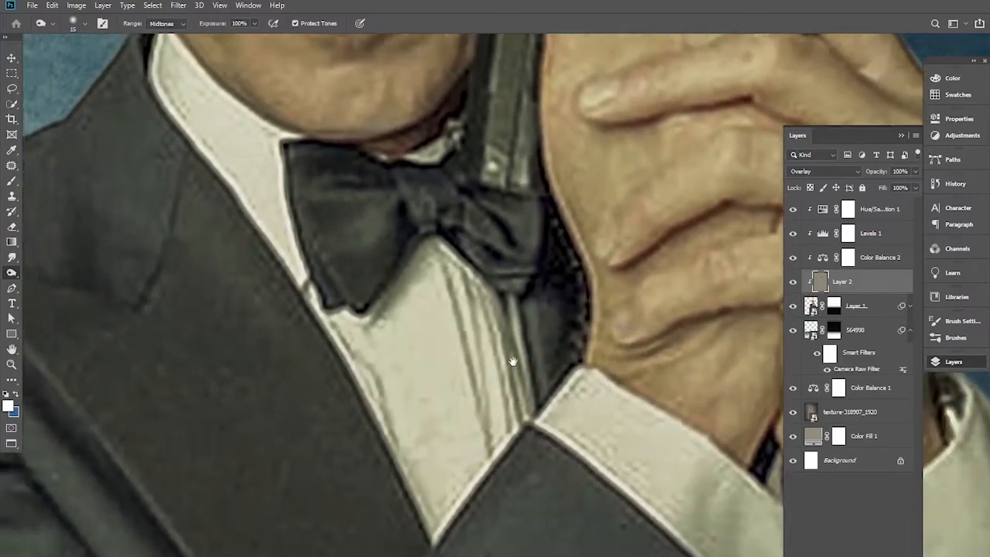
Step: Burn the lapels, shoulder and sleeve folds of the man's jacket to deepen their shadows
scroll(513, 362, down, 1)
drag(394, 279, 376, 309)
scroll(375, 310, up, 1)
drag(395, 183, 356, 294)
drag(406, 143, 360, 283)
scroll(420, 255, down, 1)
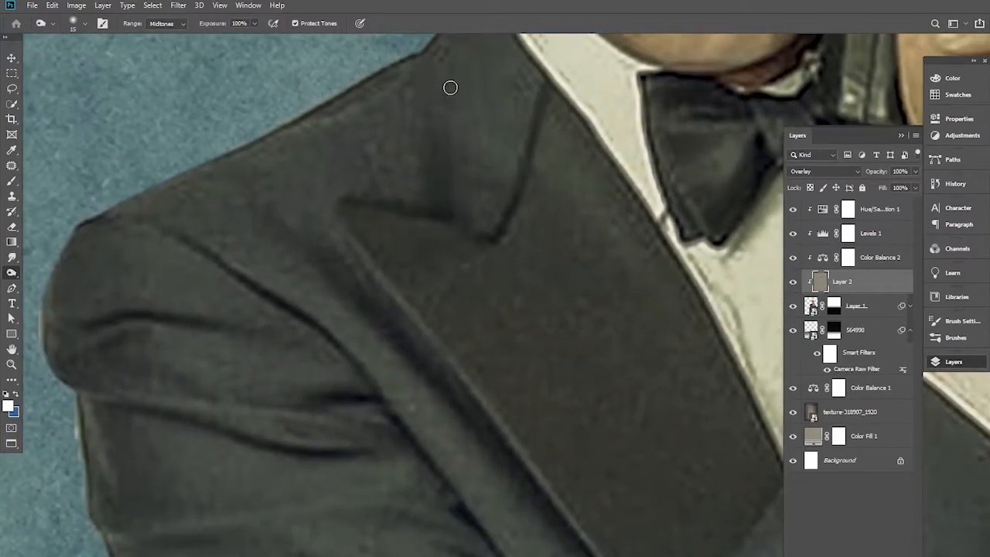
drag(451, 88, 447, 182)
scroll(364, 150, up, 2)
drag(365, 150, 348, 262)
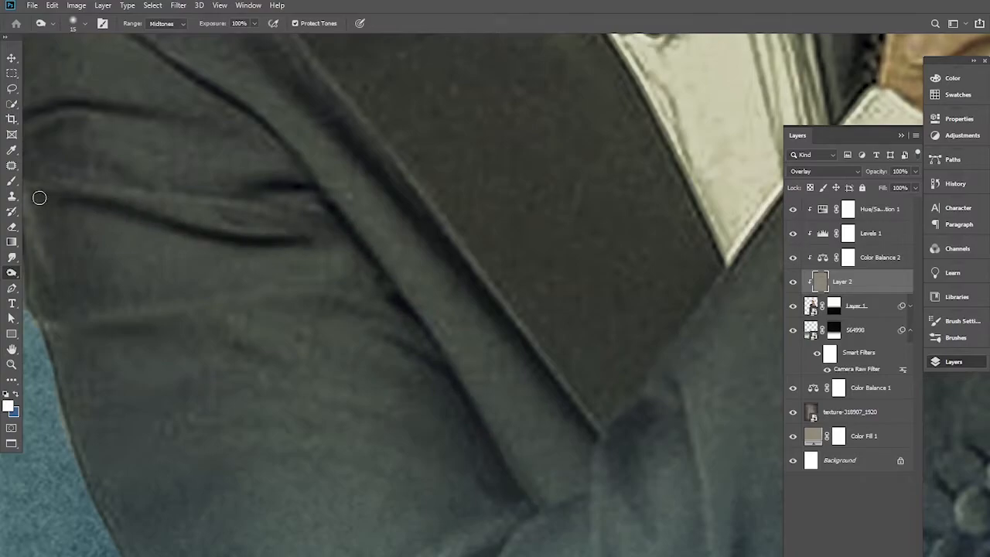
scroll(500, 181, down, 1)
mouse_move(500, 181)
mouse_down()
mouse_move(395, 349)
mouse_move(358, 362)
mouse_move(487, 502)
mouse_up()
drag(424, 370, 314, 363)
drag(563, 357, 650, 347)
drag(532, 397, 610, 399)
drag(423, 397, 386, 399)
scroll(386, 399, down, 3)
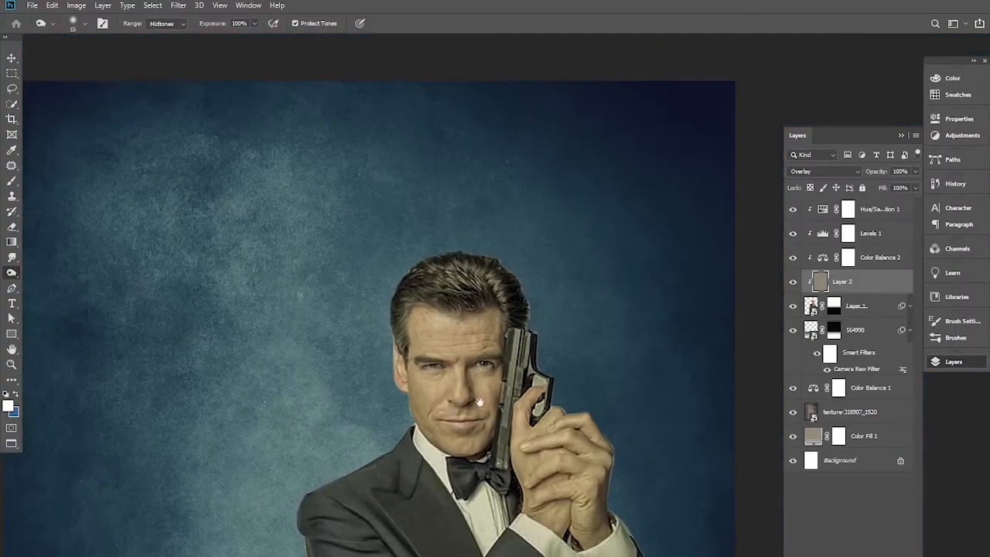
Step: Rasterize the man's layer and delete the leftover background inside the pistol's trigger guard
scroll(511, 298, up, 3)
key(alt+[)
scroll(512, 299, up, 2)
key(l)
mouse_move(410, 292)
mouse_down()
mouse_move(413, 251)
mouse_move(442, 230)
mouse_move(489, 264)
mouse_move(418, 292)
mouse_up()
key(Delete)
click(454, 258)
right_click(858, 305)
click(773, 301)
key(Delete)
scroll(474, 301, up, 1)
mouse_move(489, 303)
mouse_down()
mouse_move(455, 383)
mouse_move(417, 374)
mouse_move(436, 338)
mouse_move(487, 301)
mouse_up()
key(Delete)
scroll(480, 315, down, 5)
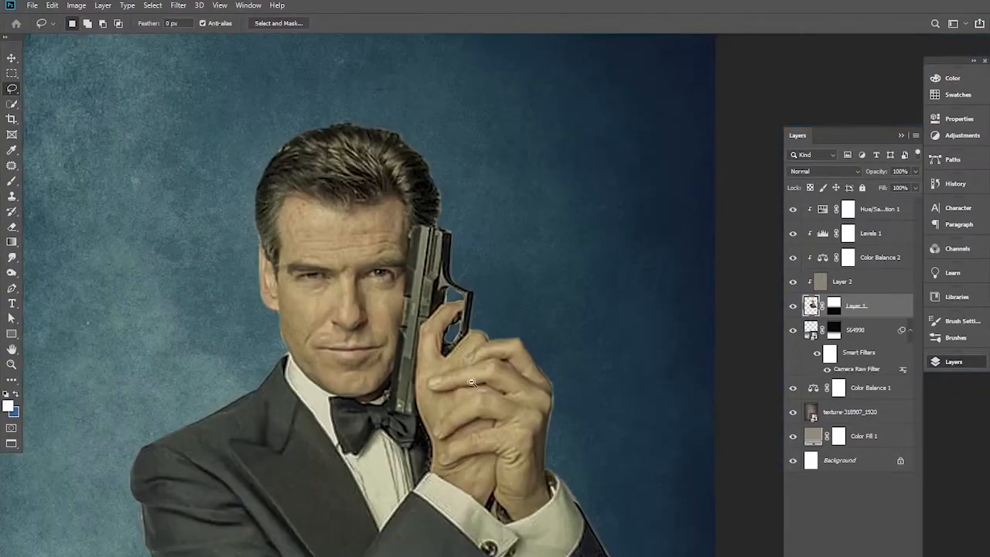
Step: Burn the outer edges of the man's sleeves and hands on the gray Overlay layer with a larger soft brush
key(v)
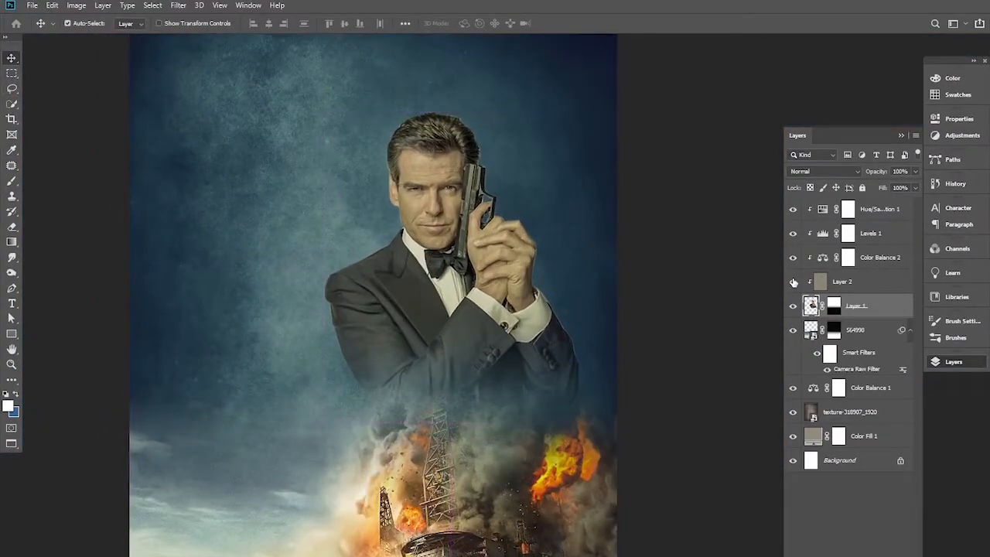
click(819, 281)
scroll(402, 418, up, 3)
key(o)
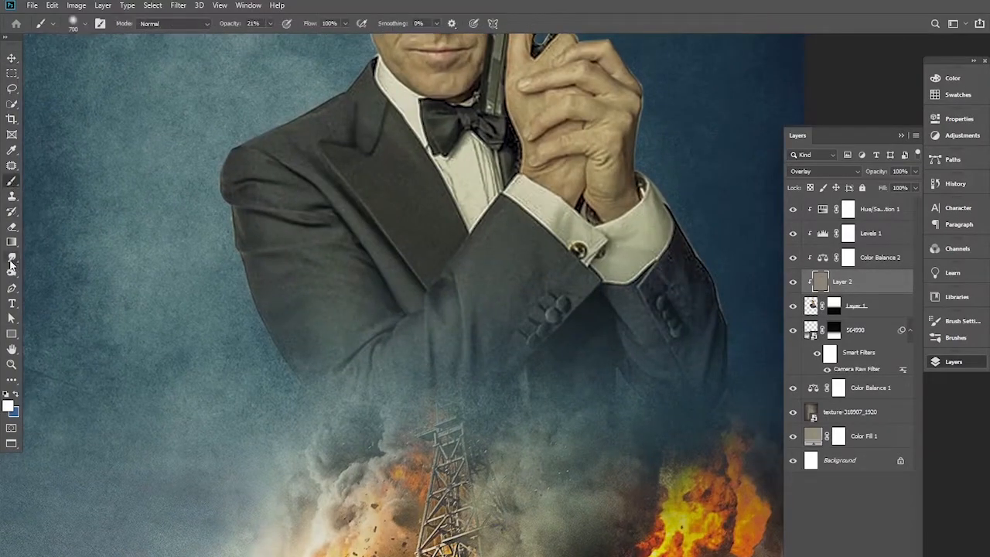
key(bracketright)
key(bracketright)
key(bracketright)
key(bracketright)
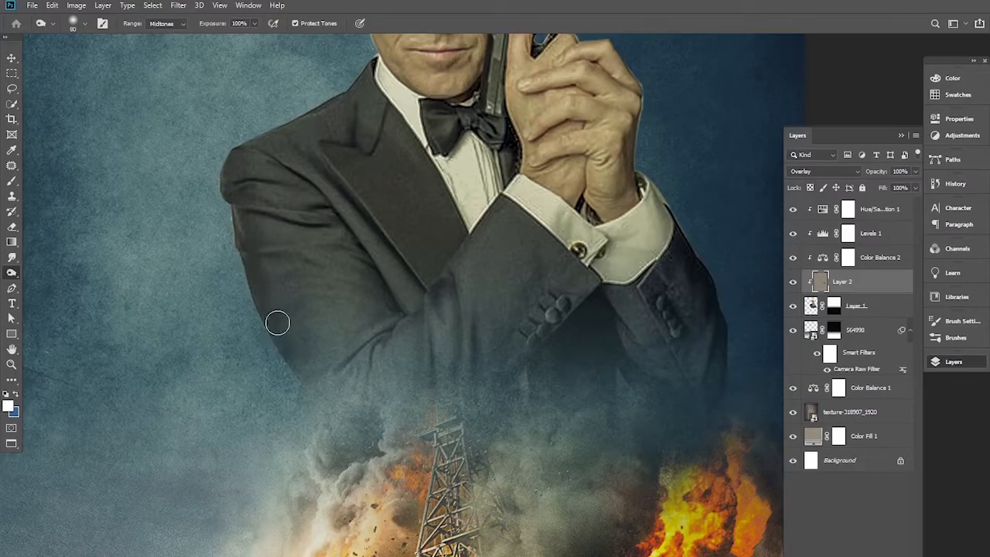
scroll(453, 276, down, 2)
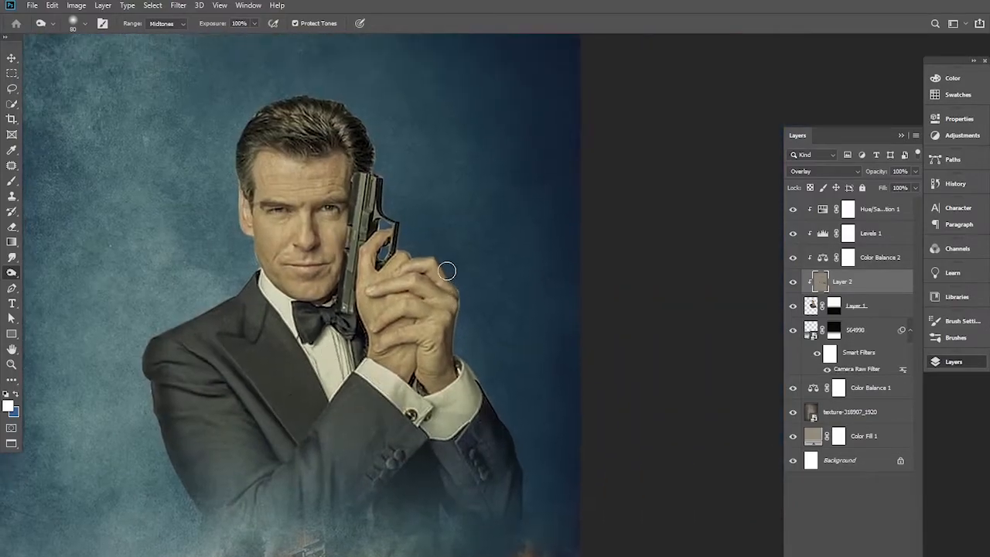
scroll(499, 396, down, 1)
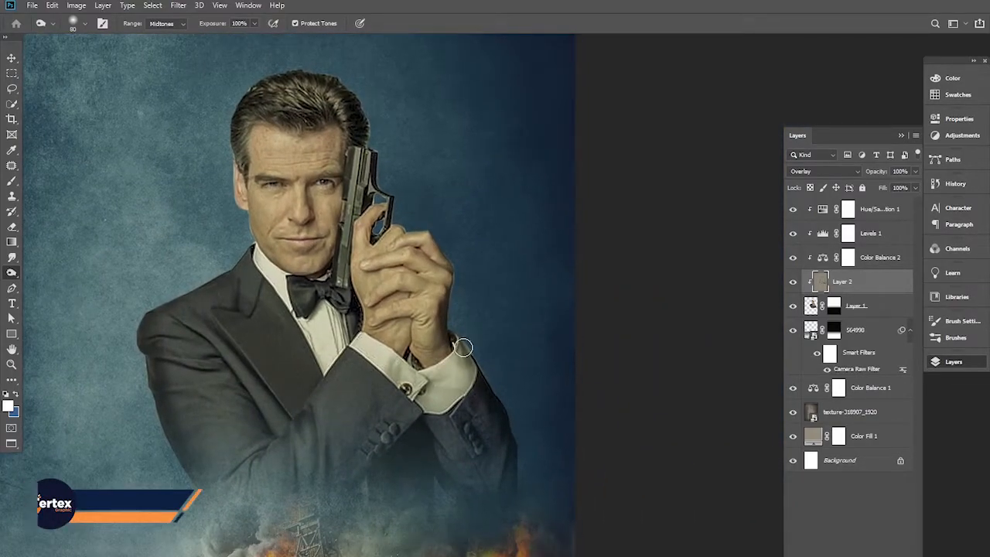
scroll(451, 428, down, 1)
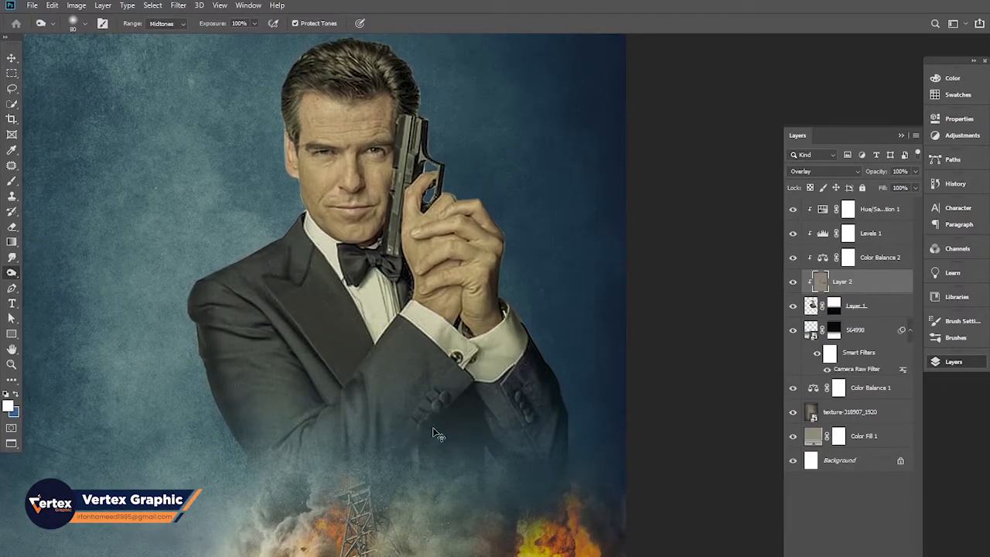
scroll(418, 357, down, 3)
scroll(416, 361, up, 2)
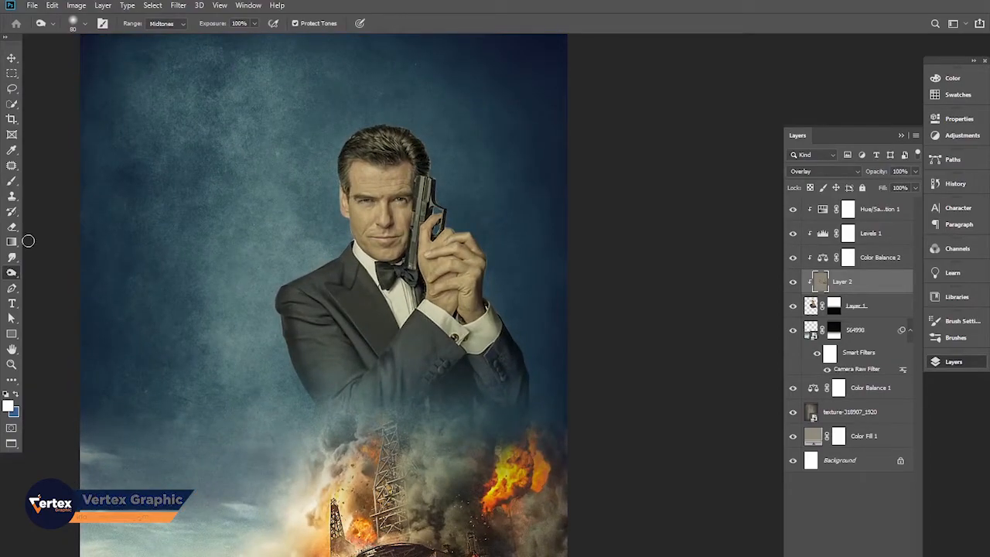
right_click(12, 273)
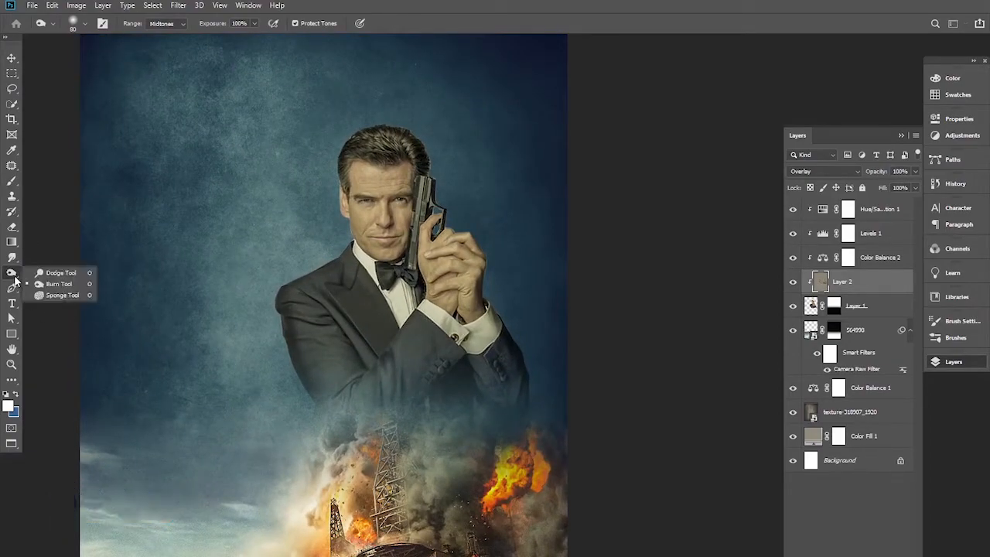
click(12, 60)
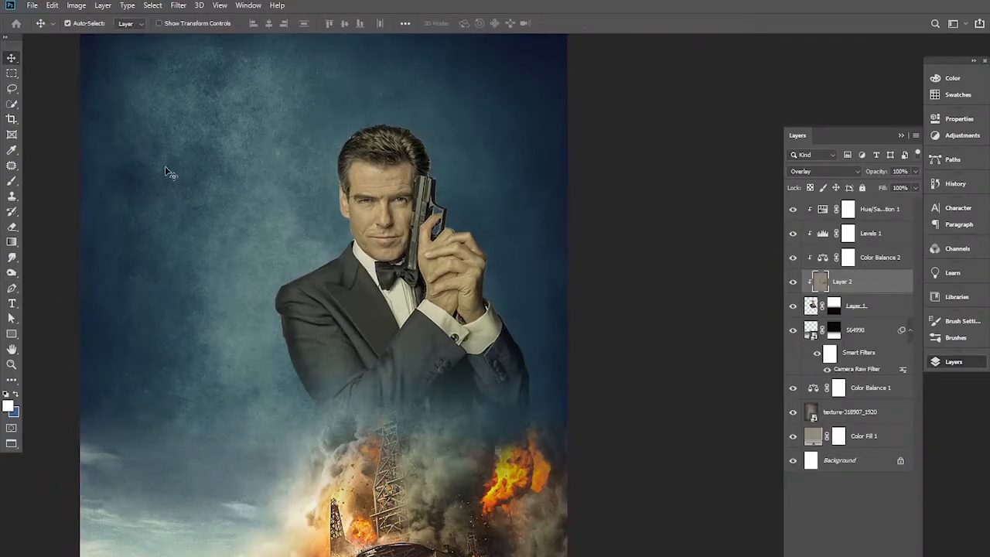
click(34, 7)
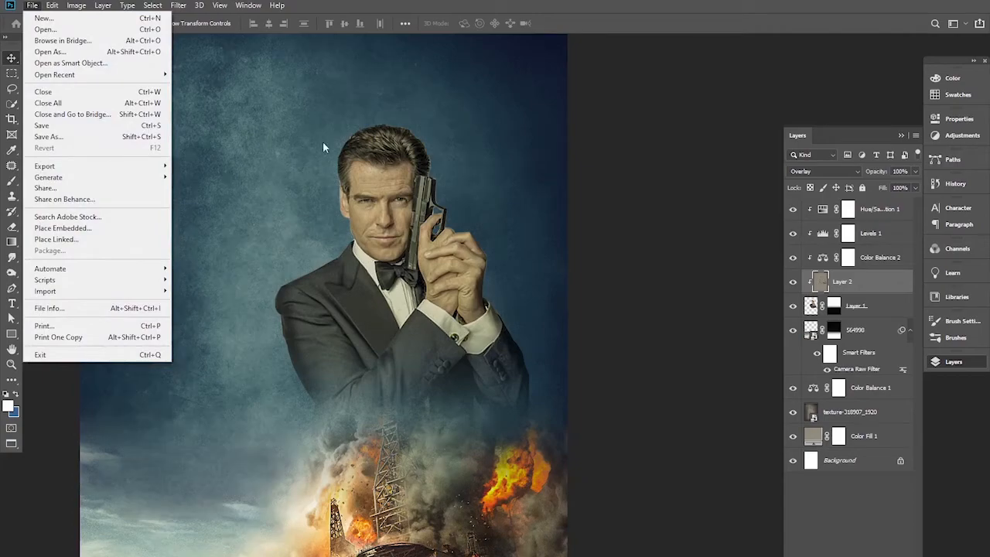
click(625, 166)
Step: Bring the cutout of the woman with the rifle into the poster and place its layer directly below the man's
click(870, 209)
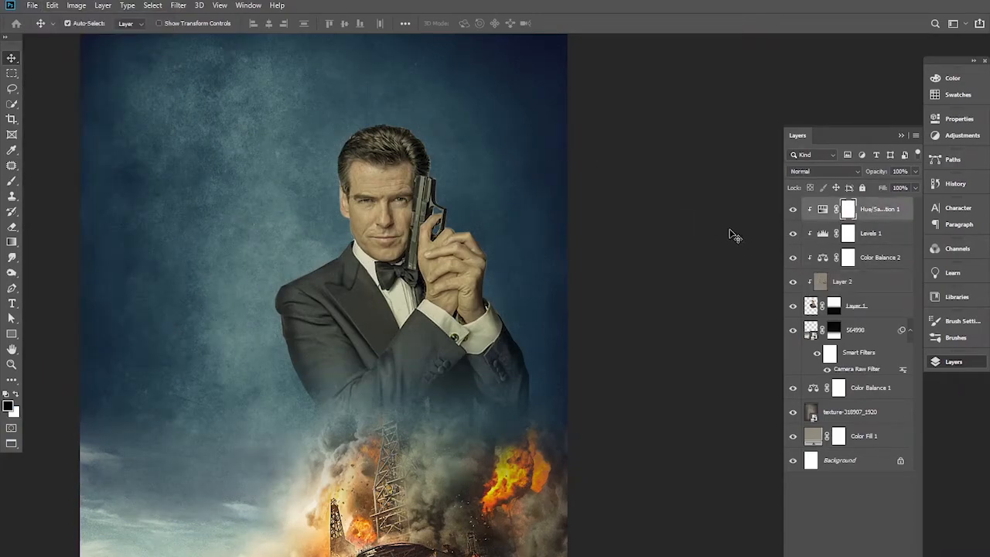
key(ctrl+Tab)
key(ctrl+Tab)
drag(563, 266, 532, 263)
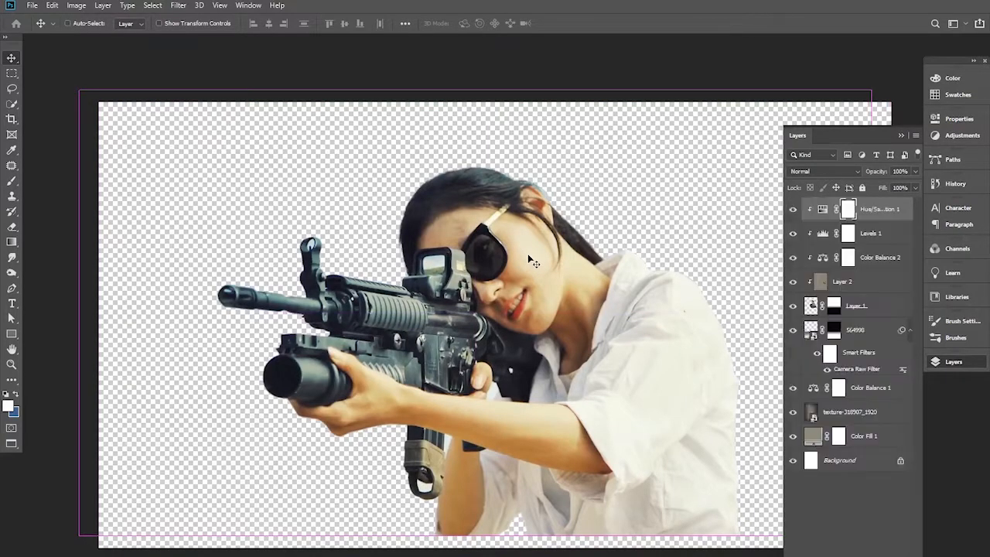
key(ctrl+Tab)
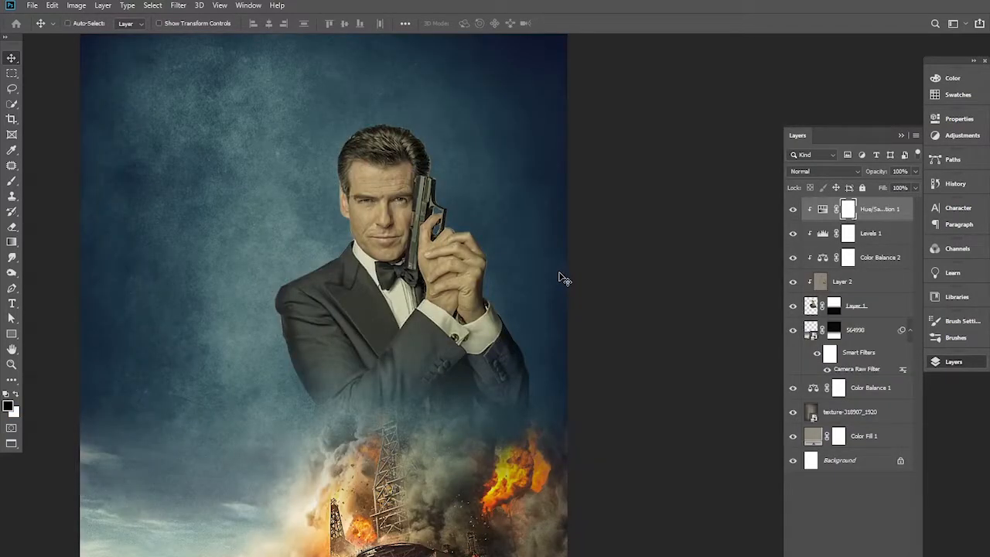
drag(559, 273, 559, 273)
drag(879, 213, 864, 342)
key(ctrl)
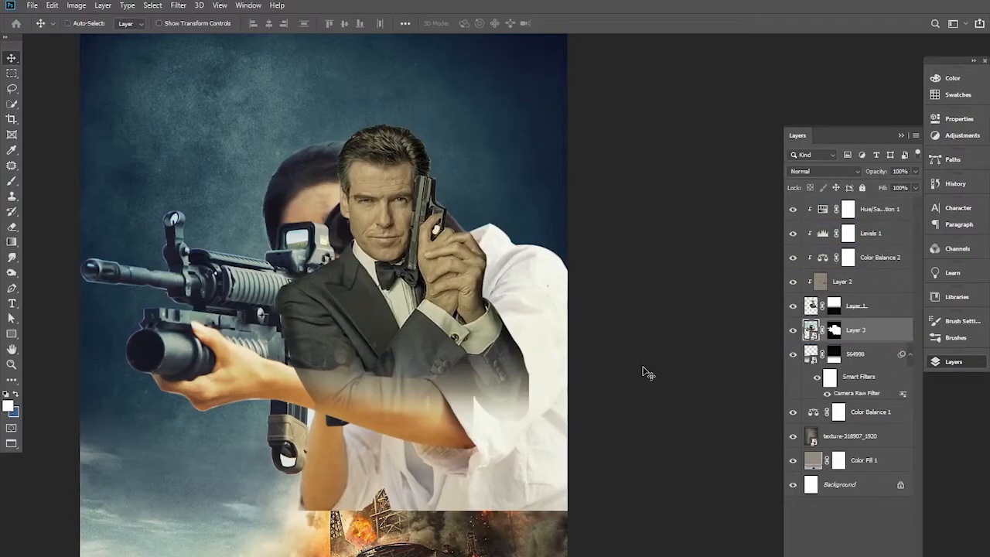
Step: Scale the woman down and position her behind the man's shoulder with her rifle reaching the poster's left edge
key(ctrl+t)
drag(735, 67, 368, 310)
drag(234, 379, 314, 236)
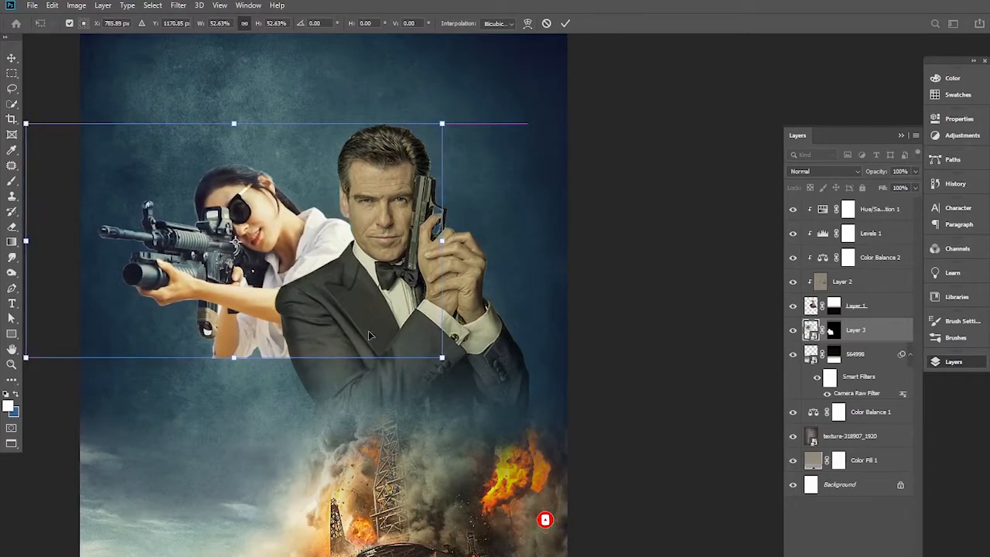
alt+click(413, 334)
drag(206, 248, 179, 234)
drag(521, 432, 491, 410)
key(Return)
key(ctrl+plus)
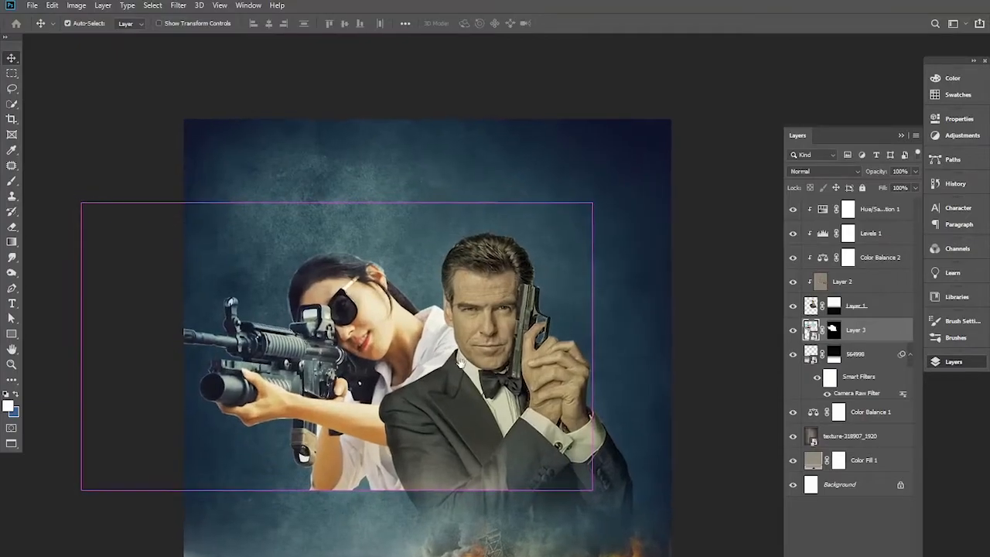
Step: Rasterize the woman's layer and apply its layer mask
right_click(832, 338)
click(773, 301)
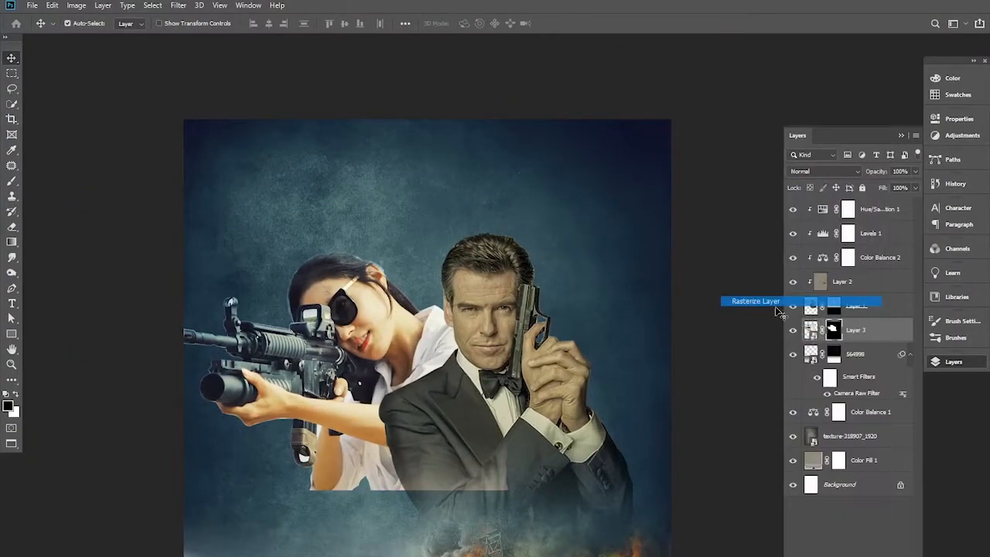
right_click(833, 330)
click(871, 366)
click(792, 330)
click(792, 330)
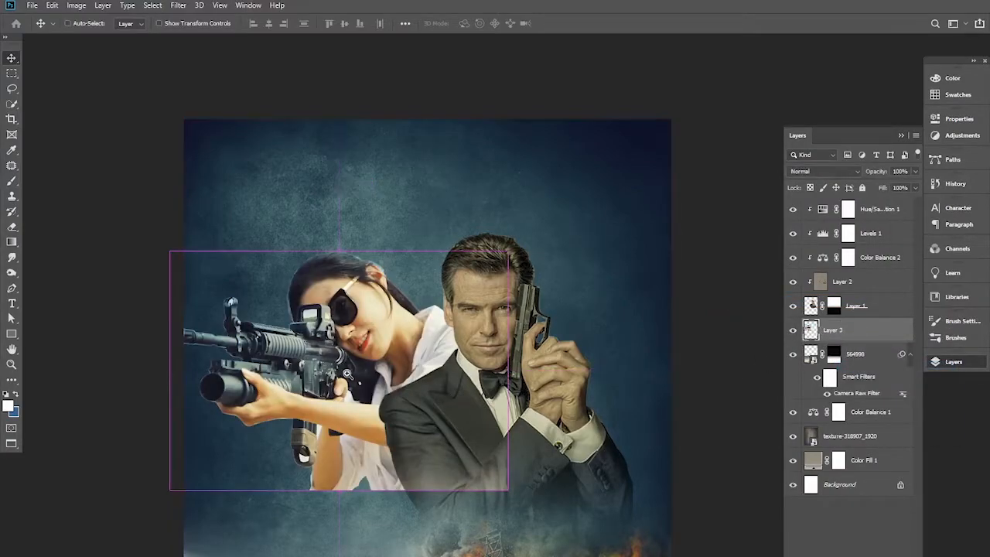
Step: Lasso and delete the leftover white background inside the loop below the rifle's magazine
scroll(332, 399, up, 6)
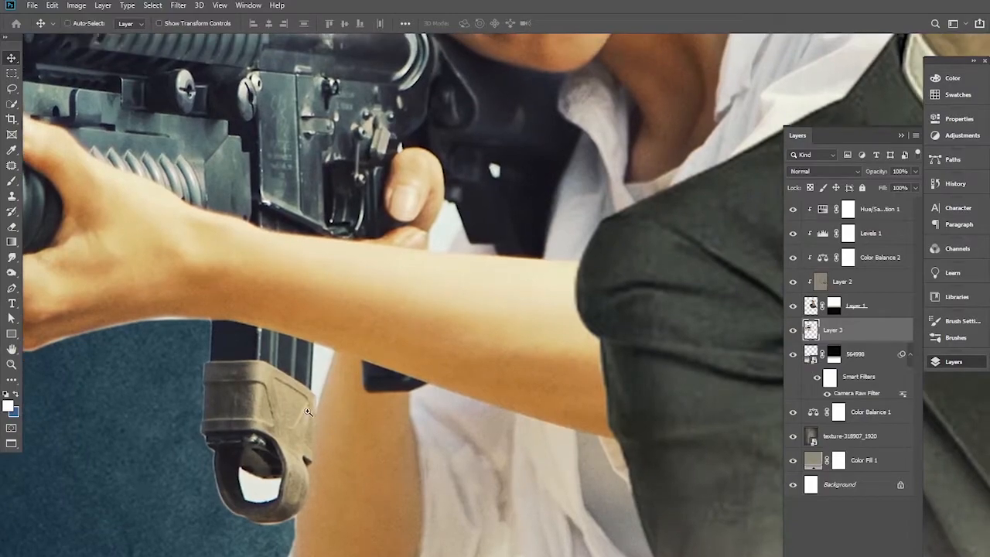
click(791, 330)
click(792, 330)
scroll(350, 426, up, 2)
scroll(350, 426, up, 4)
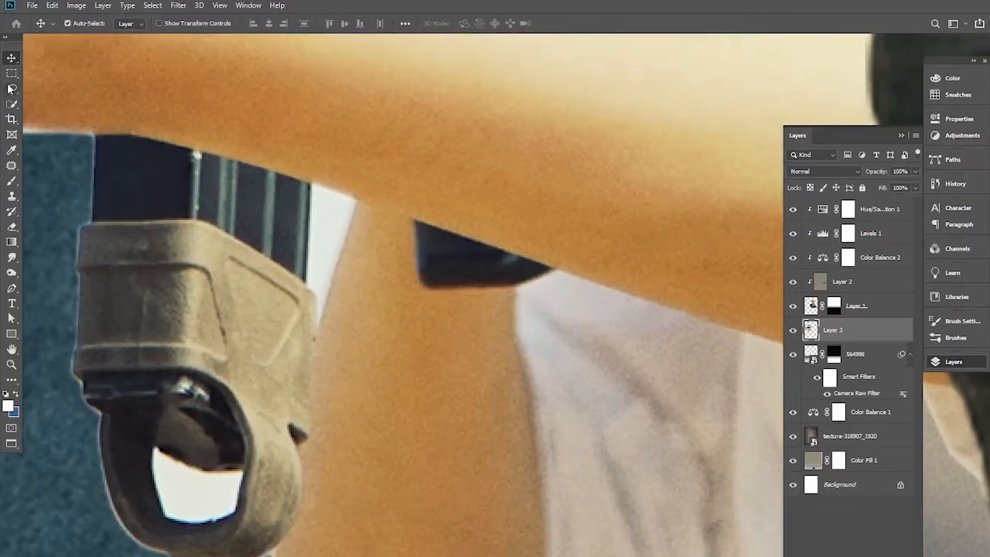
click(12, 88)
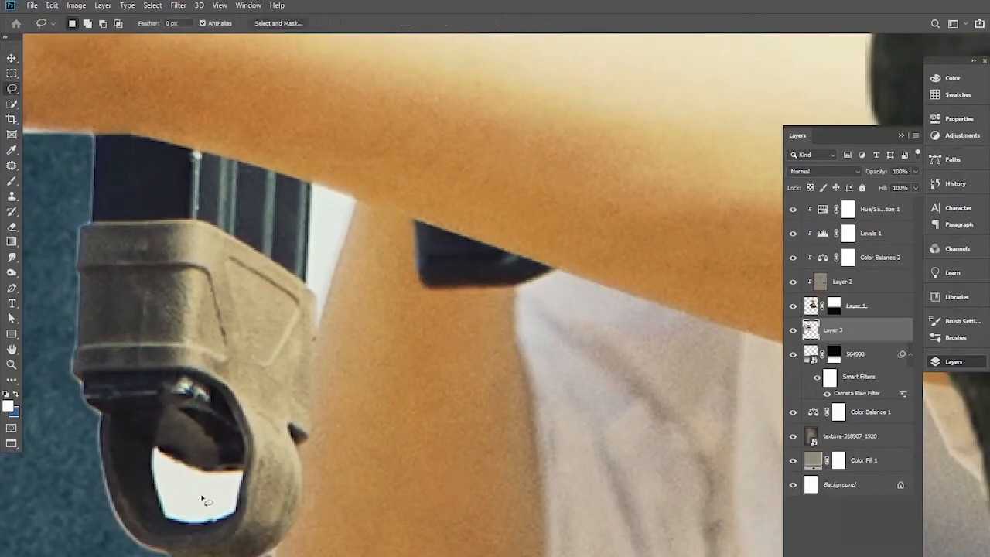
mouse_move(154, 450)
mouse_down()
mouse_move(164, 517)
mouse_move(185, 530)
mouse_move(232, 521)
mouse_move(247, 480)
mouse_move(153, 452)
mouse_up()
key(Delete)
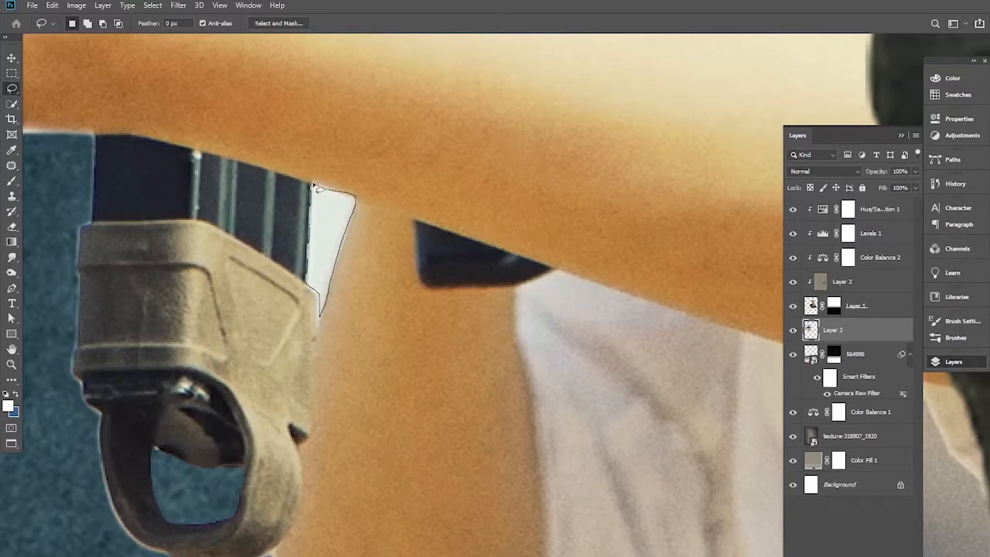
Step: Lasso and delete the leftover white background between the rifle's magazine and the woman's arm
drag(473, 86, 372, 489)
drag(255, 177, 482, 407)
drag(276, 275, 343, 438)
scroll(343, 437, down, 5)
scroll(416, 396, down, 4)
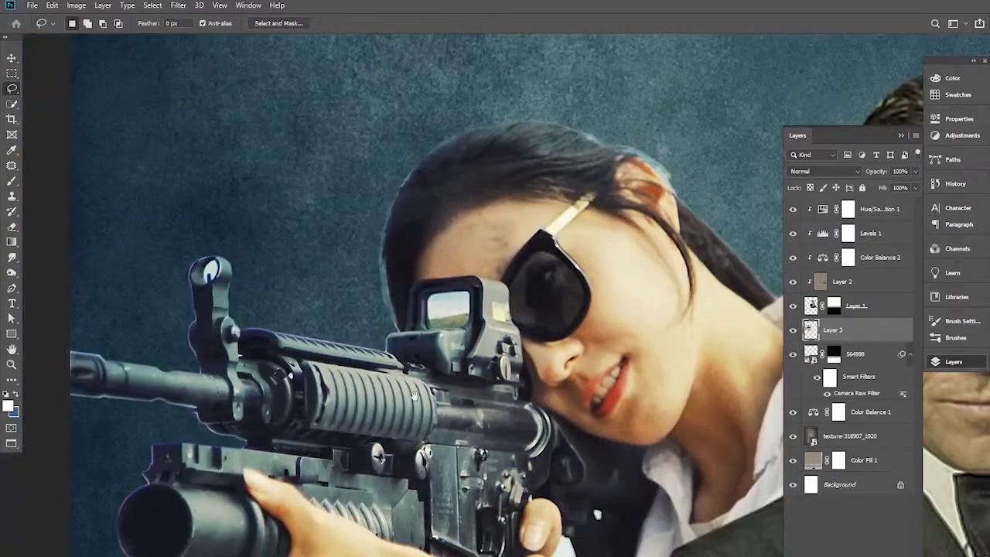
Step: Lasso and delete the leftover white background inside the ring of the rifle's front sight
drag(402, 401, 446, 383)
drag(333, 543, 425, 410)
drag(312, 144, 389, 332)
mouse_move(386, 224)
mouse_down()
mouse_move(390, 352)
mouse_move(425, 375)
mouse_move(433, 327)
mouse_up()
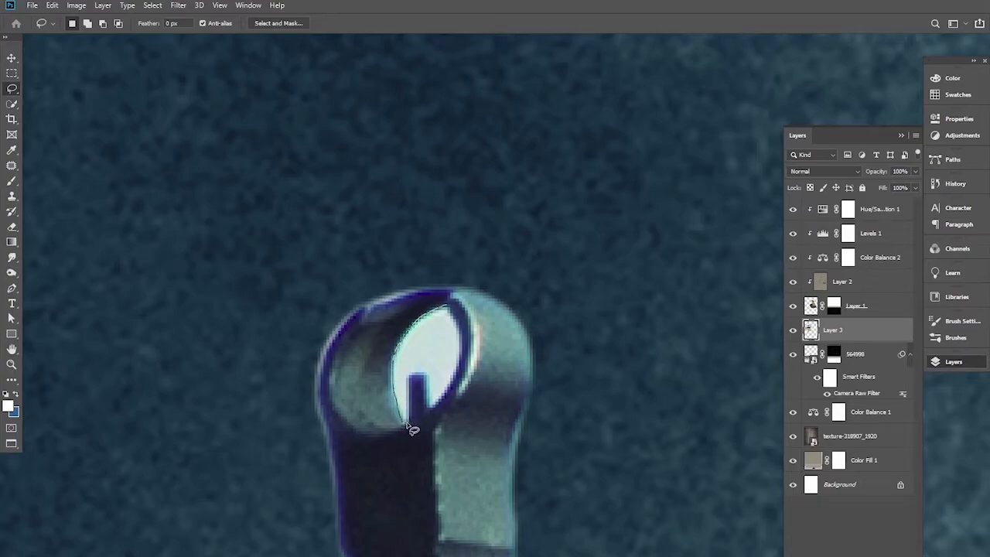
mouse_move(413, 386)
mouse_down()
mouse_move(418, 378)
mouse_move(434, 414)
mouse_move(454, 387)
mouse_move(460, 323)
mouse_move(445, 306)
mouse_up()
key(Delete)
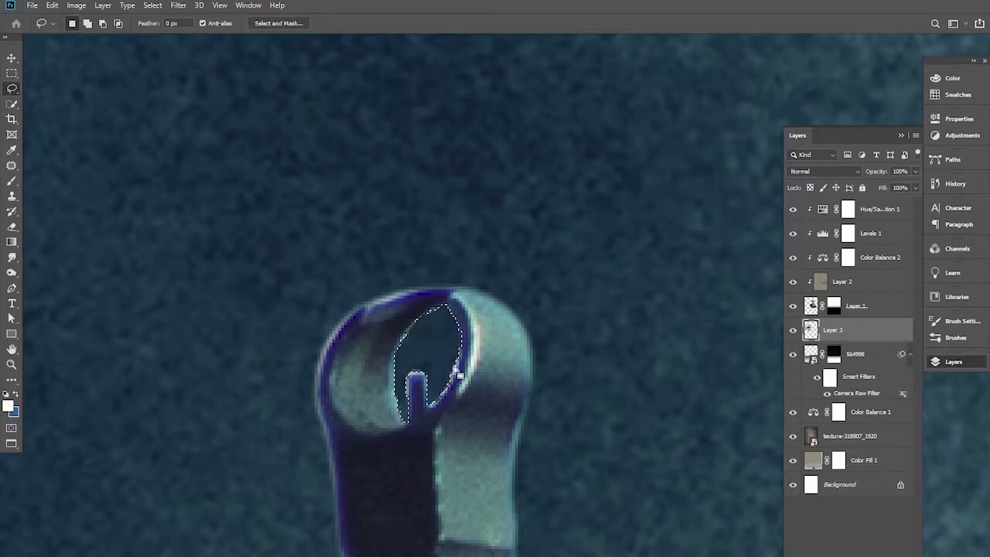
key(ctrl+d)
drag(454, 362, 391, 367)
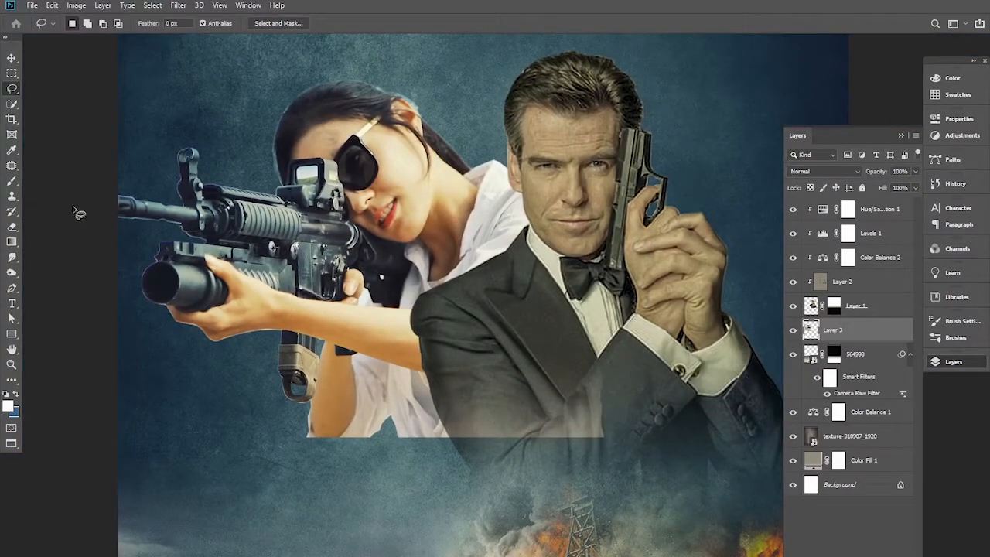
Step: Try reapplying the last Camera Raw filter to the woman's layer, and undo it
click(11, 58)
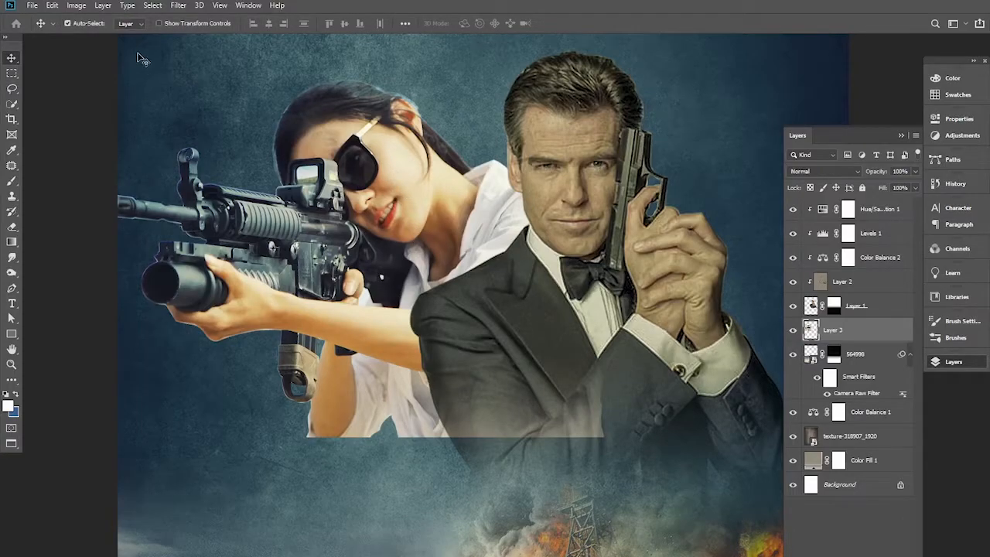
click(180, 6)
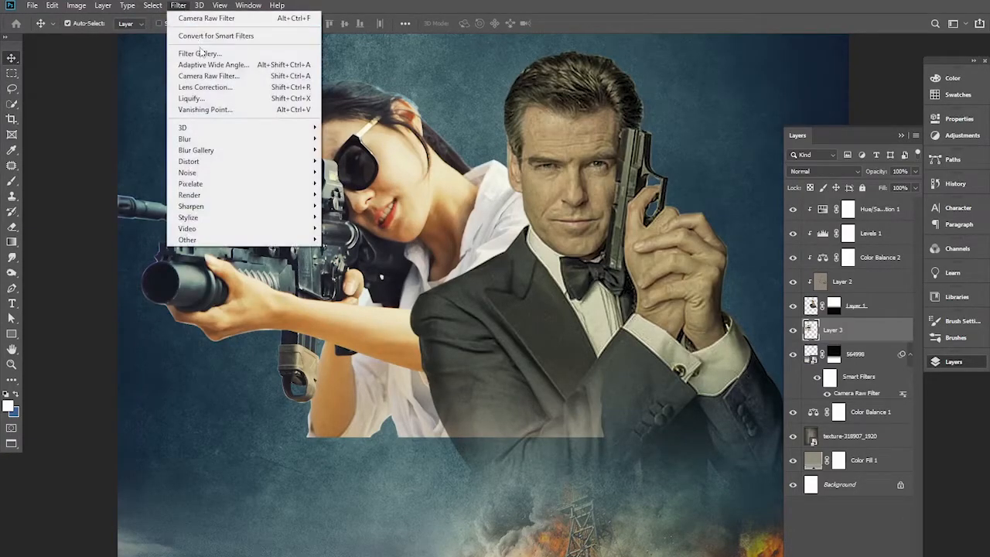
click(205, 18)
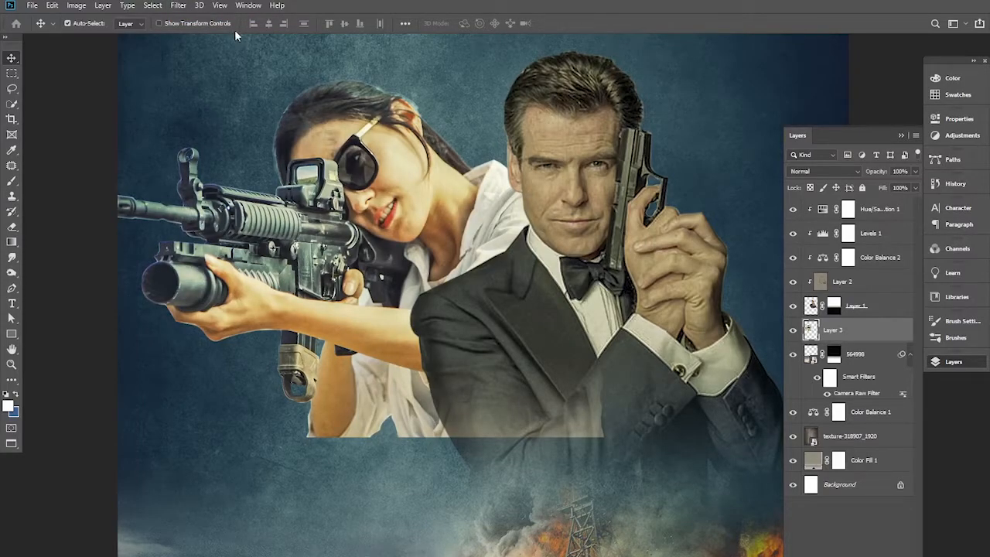
key(h)
drag(433, 302, 395, 311)
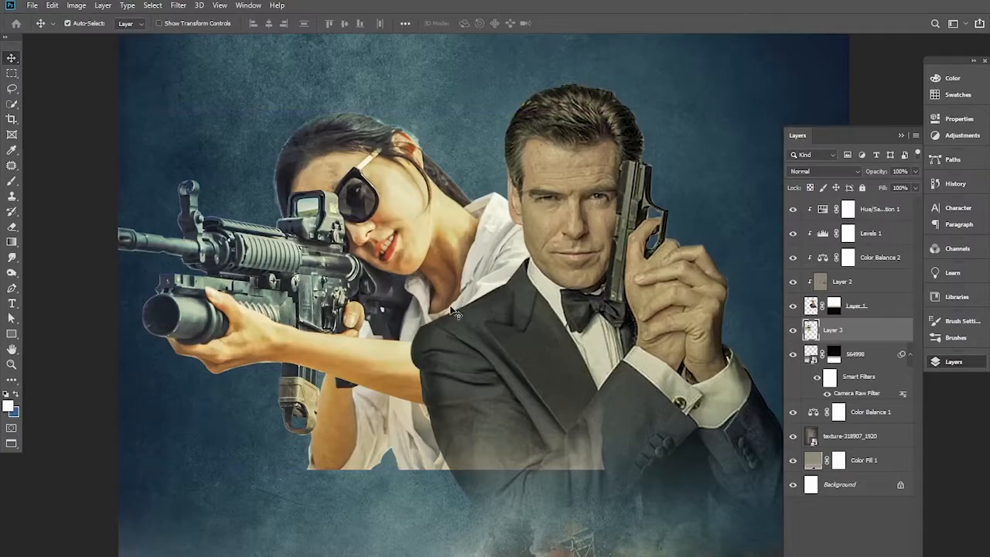
key(ctrl)
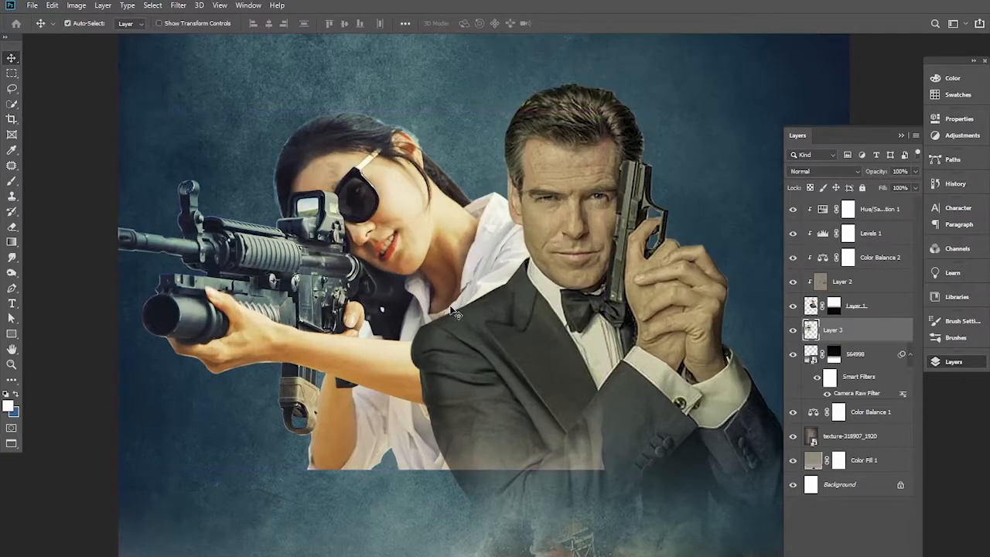
Step: Start a Camera Raw adjustment on the woman's layer with Temperature +2 and Tint -11
click(179, 6)
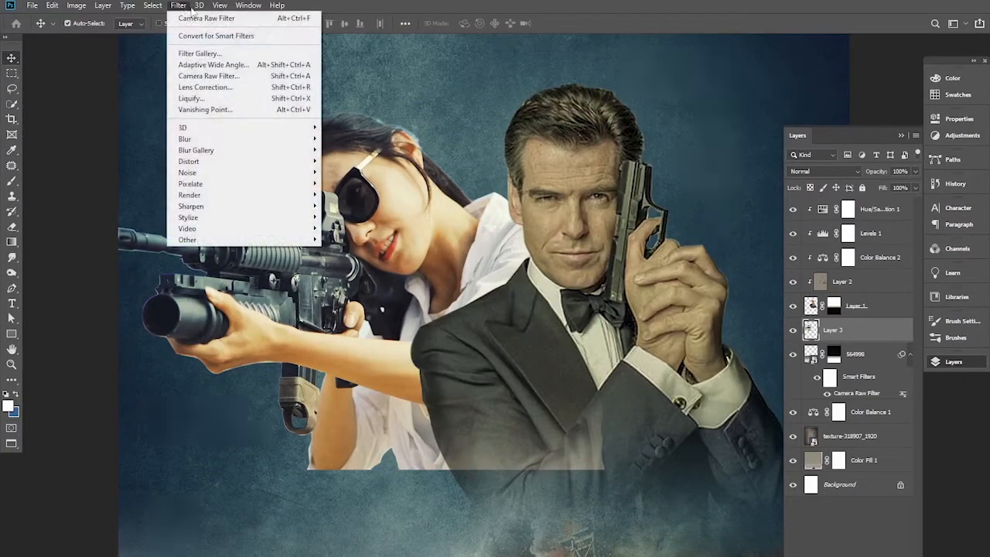
click(205, 75)
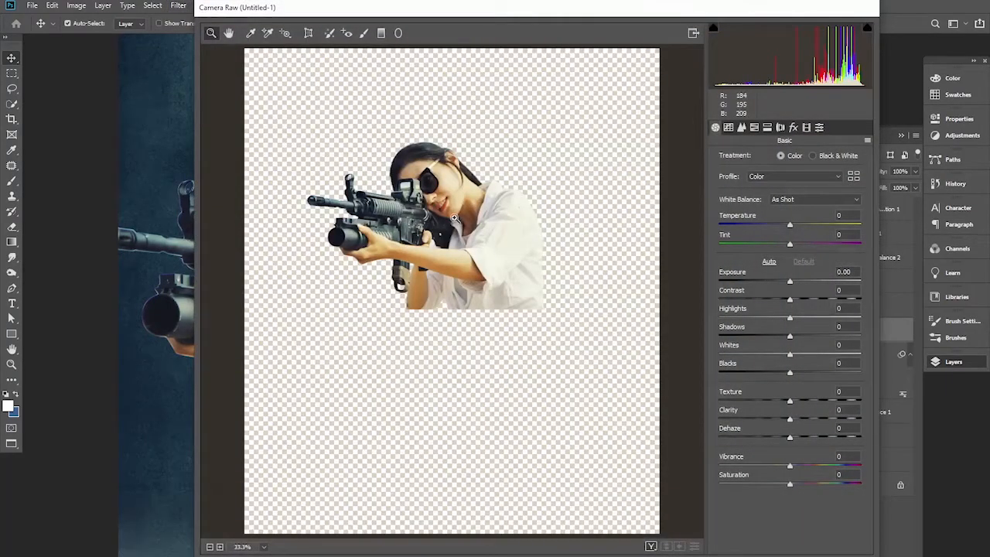
click(455, 219)
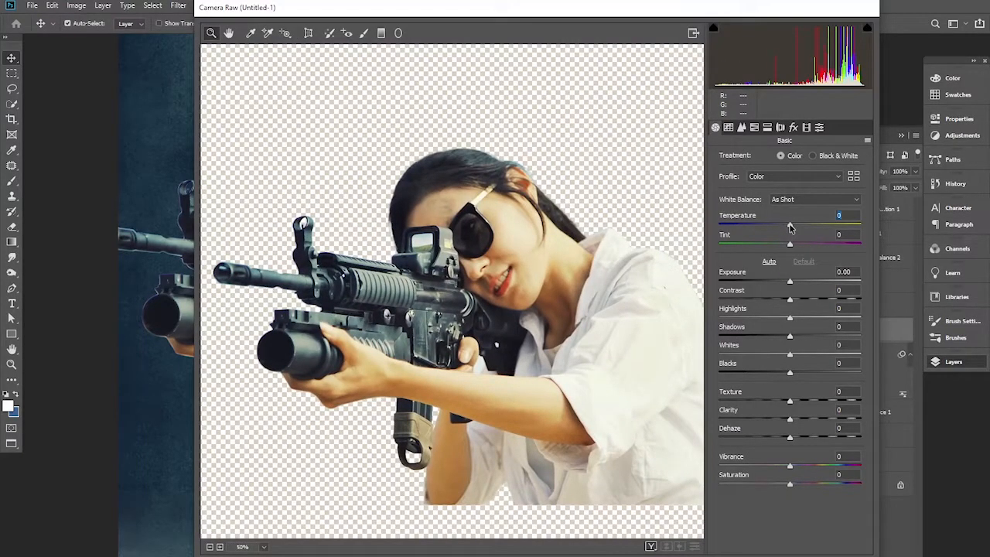
drag(789, 226, 782, 245)
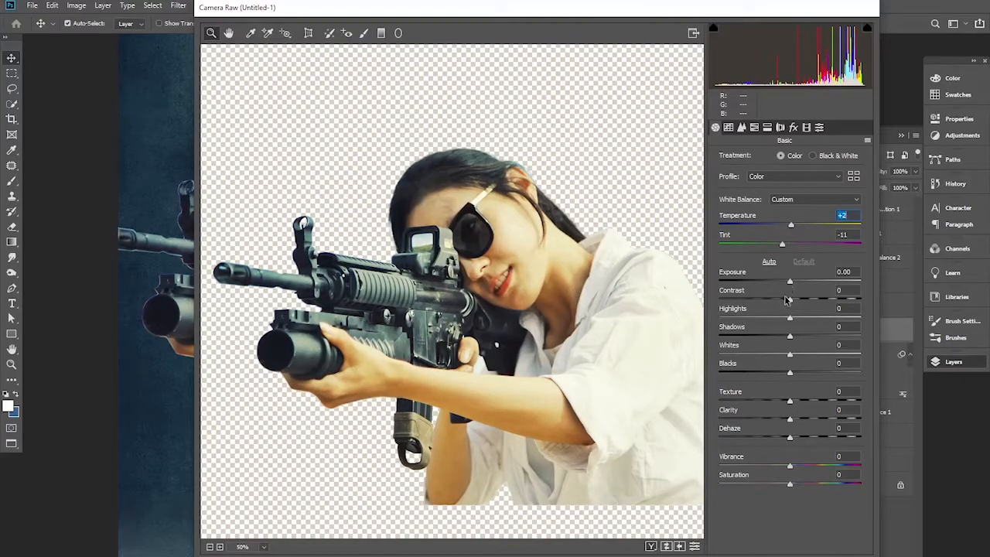
Step: Set the woman's Contrast to +33, Highlights -100, Shadows +52, Texture +28 and Clarity +62, fine-tune the color intensity, and apply the filter
drag(791, 303, 705, 328)
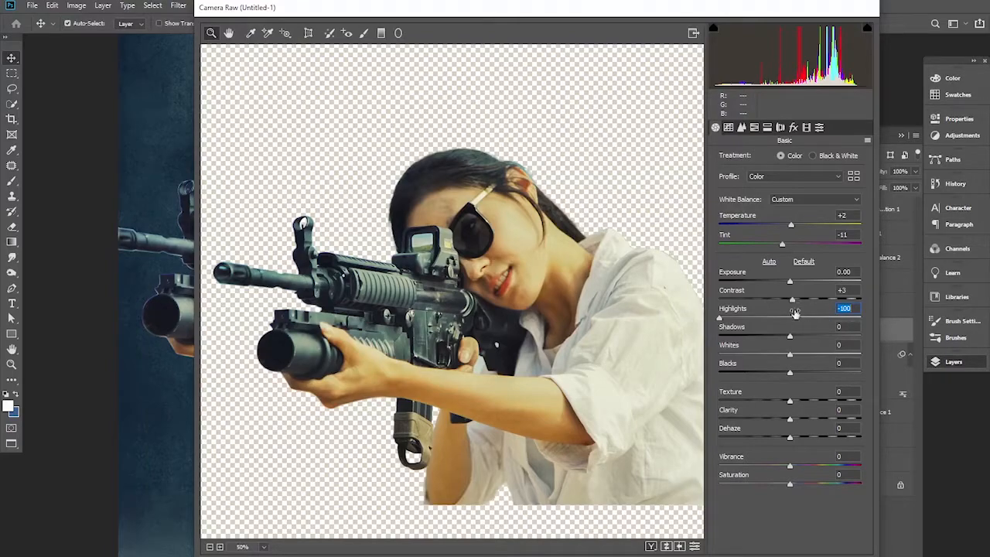
drag(790, 338, 828, 342)
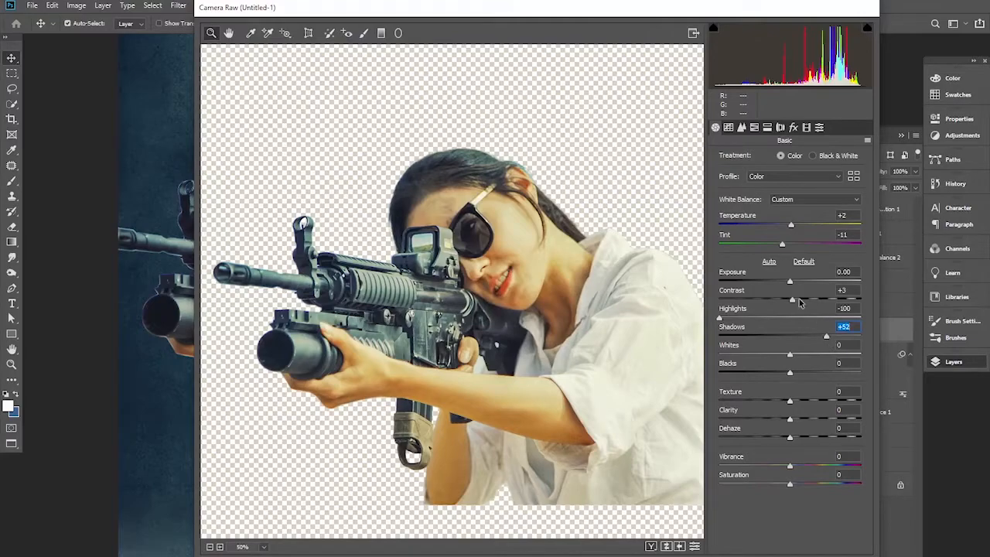
drag(789, 402, 830, 425)
mouse_move(791, 300)
mouse_down()
mouse_move(825, 307)
mouse_move(790, 281)
mouse_move(799, 281)
mouse_move(776, 284)
mouse_move(790, 286)
mouse_up()
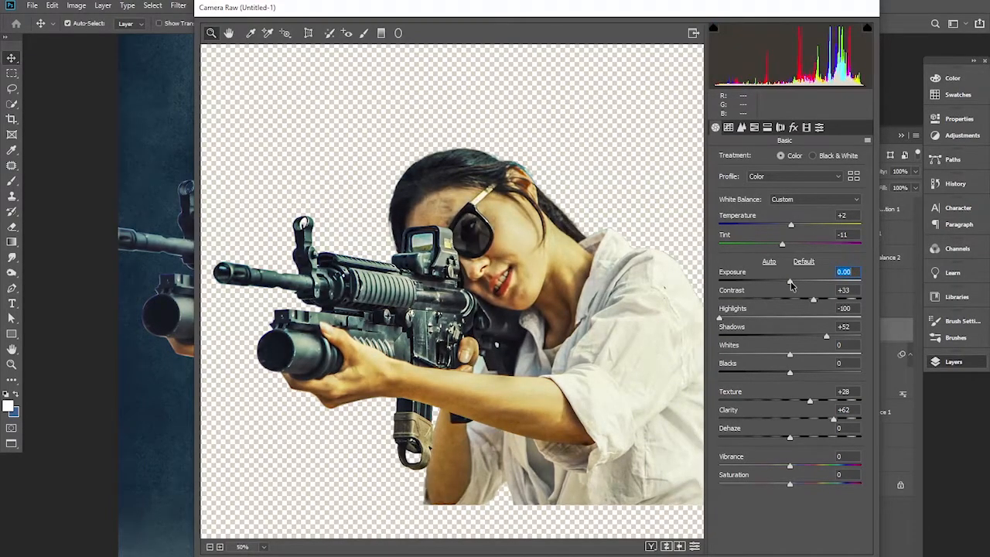
drag(790, 466, 786, 489)
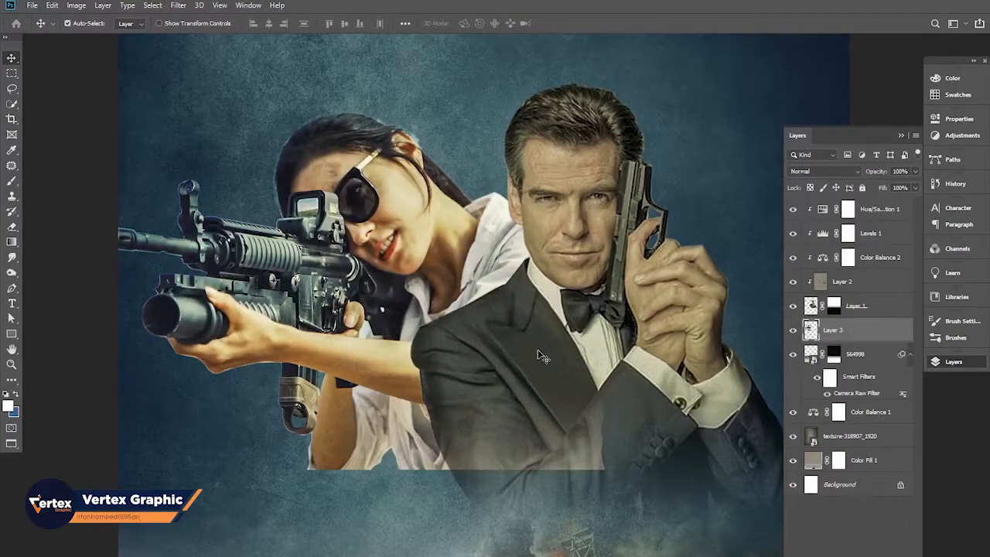
Step: Add a layer mask to the woman's layer and fade out her lower edge with black-to-transparent gradients
scroll(460, 305, down, 1)
scroll(504, 379, up, 1)
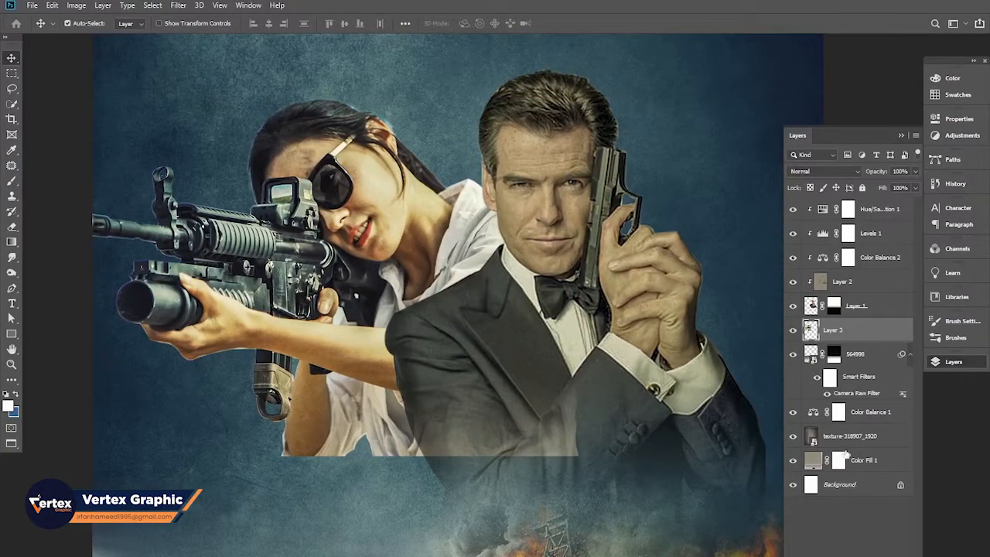
click(838, 554)
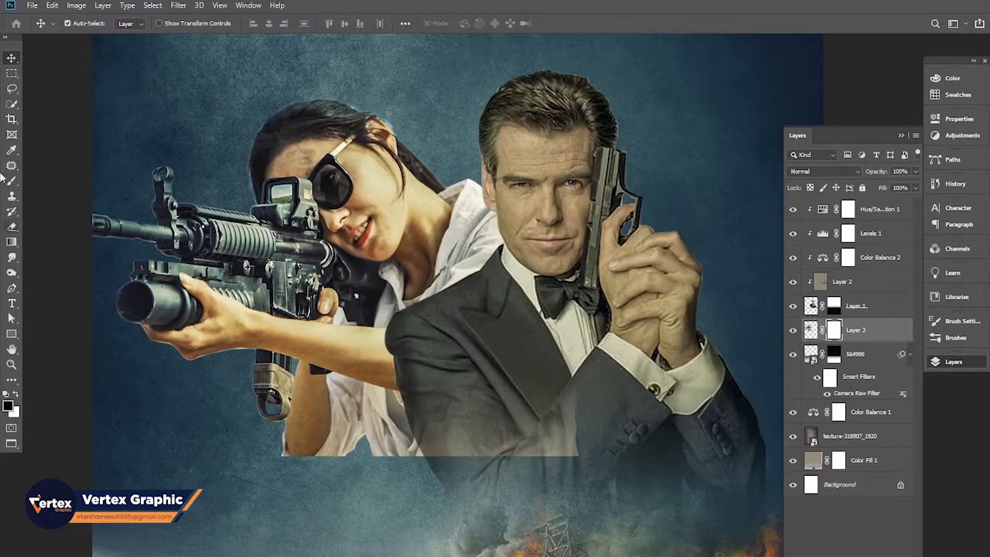
click(12, 242)
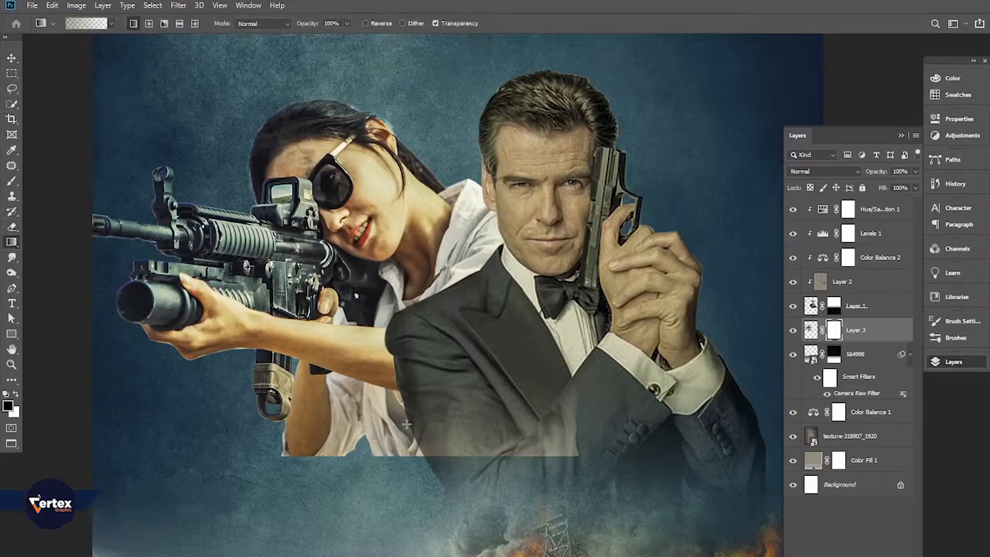
drag(444, 412, 445, 456)
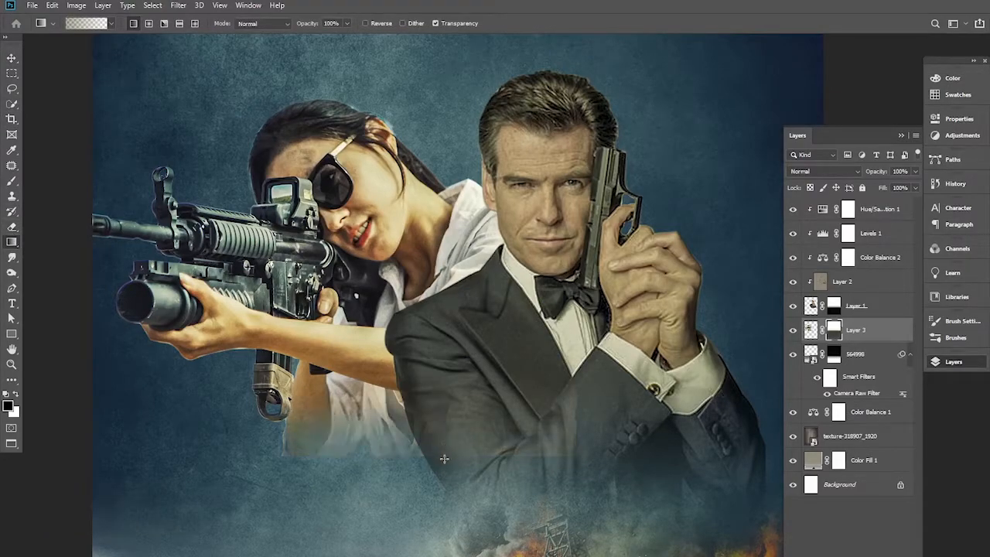
drag(449, 390, 445, 456)
drag(549, 393, 560, 434)
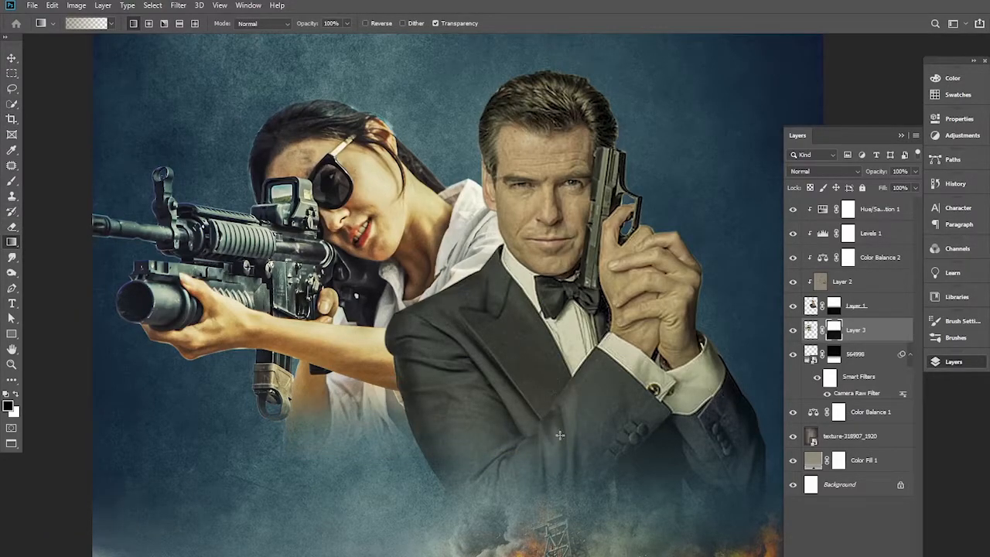
Step: Select all the woman's and man's layers up to the Hue/Saturation adjustment and move both figures slightly up and left together
click(11, 57)
scroll(429, 266, down, 1)
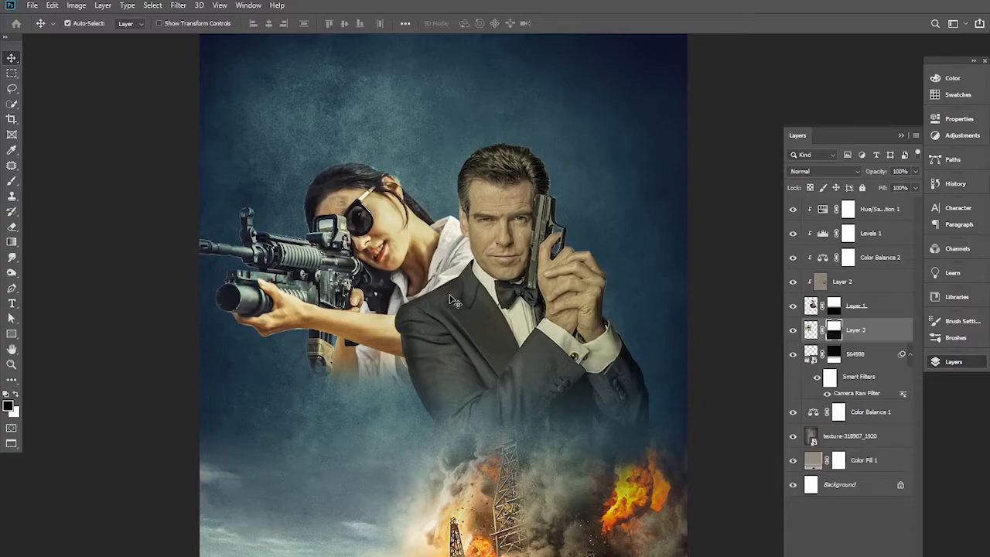
shift+click(878, 210)
key(ctrl+t)
drag(556, 325, 543, 312)
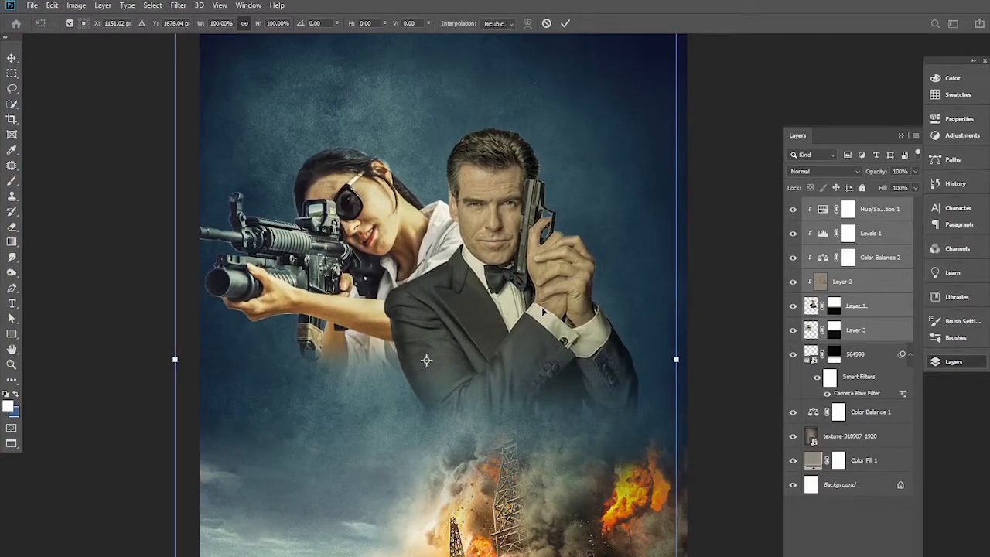
key(Return)
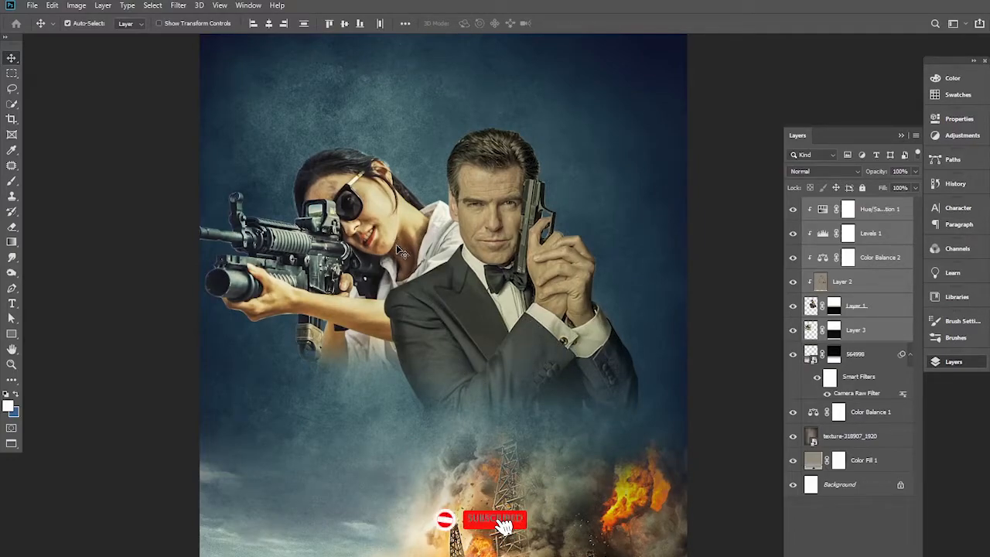
Step: Create a new empty layer directly above the woman's layer and clip it to her
click(110, 331)
click(836, 331)
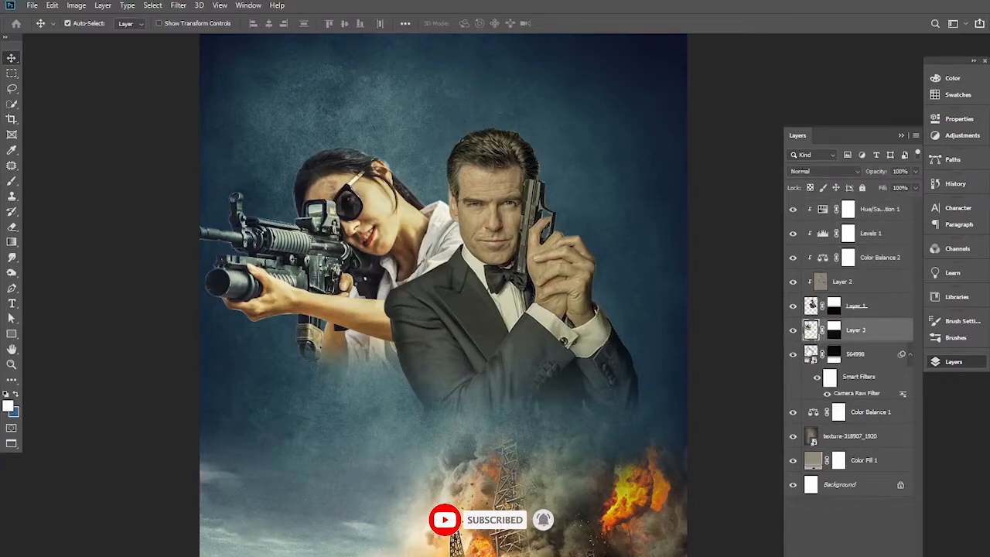
key(ctrl+shift+alt+n)
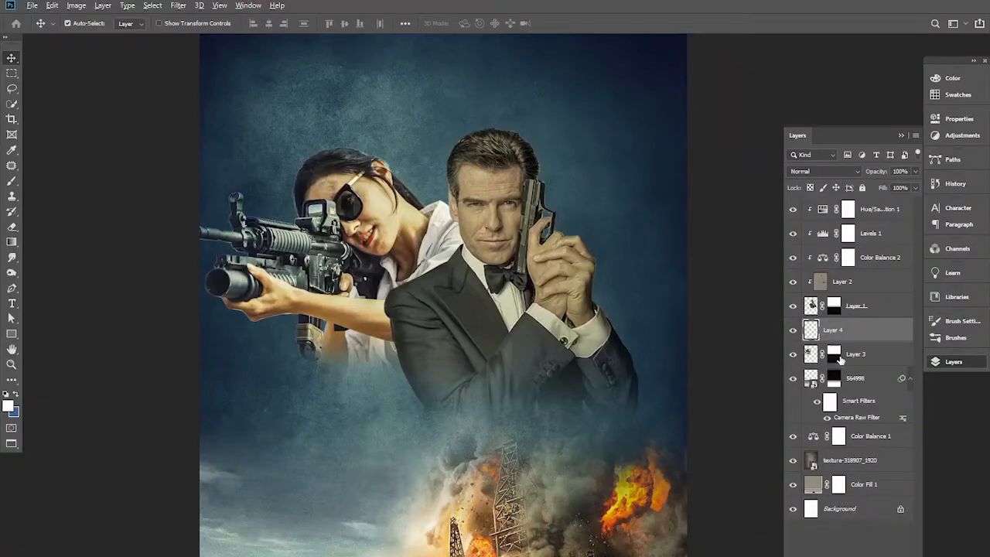
alt+click(842, 341)
Step: Fill the clipped layer with 50% Gray and set its blend mode to Overlay
click(52, 5)
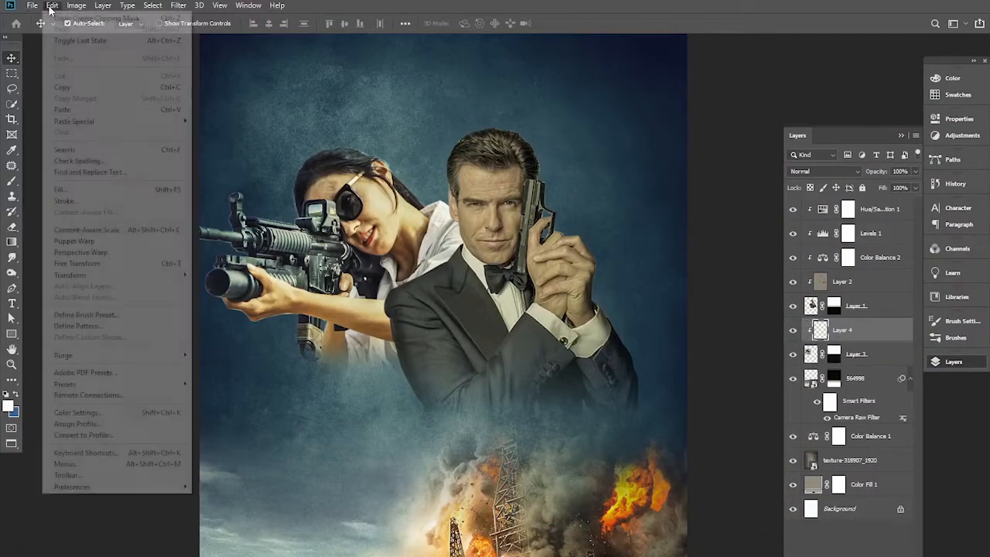
click(100, 189)
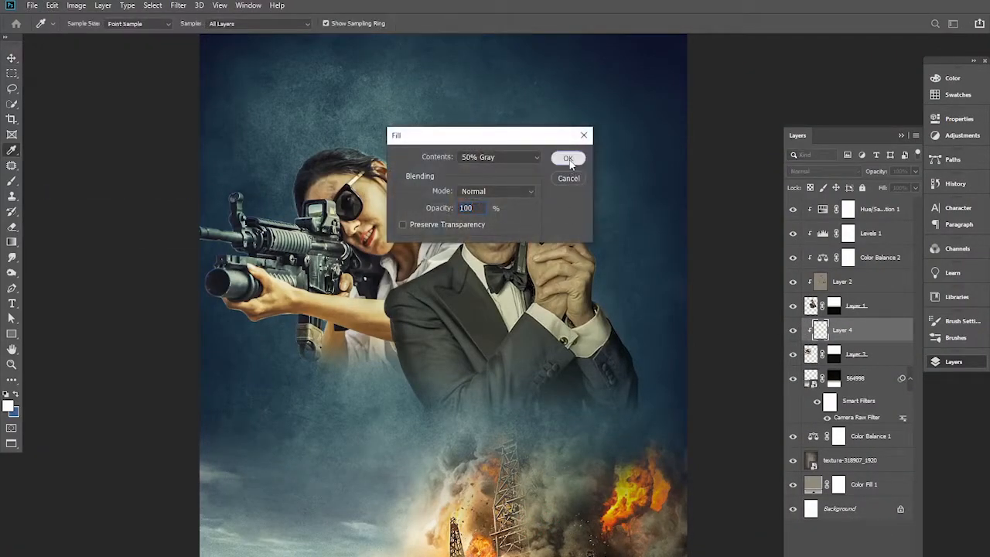
click(567, 158)
key(v)
click(850, 171)
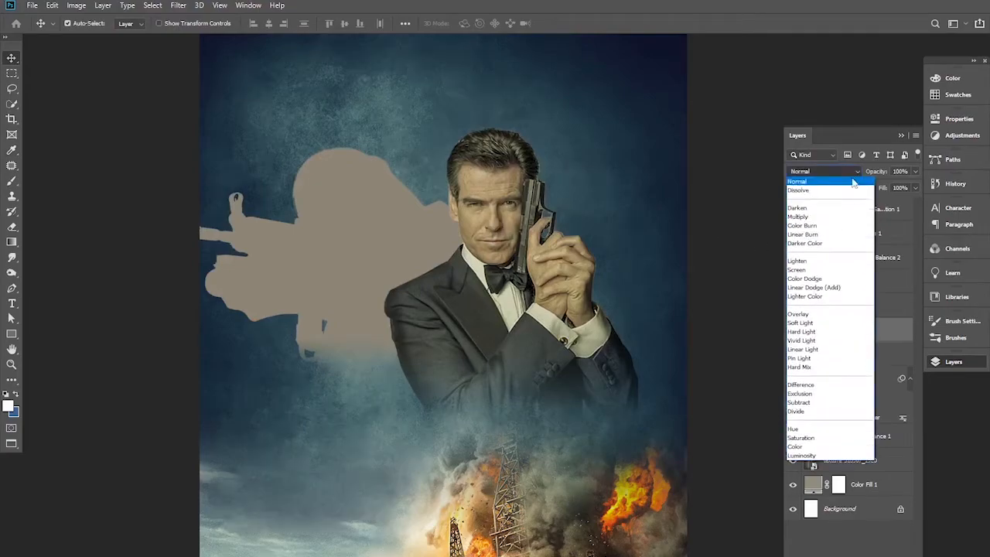
click(799, 314)
Step: Prepare the dodge/burn tool for the gray Overlay layer with Midtones range, 57% exposure and a brush size of 35
scroll(379, 222, up, 3)
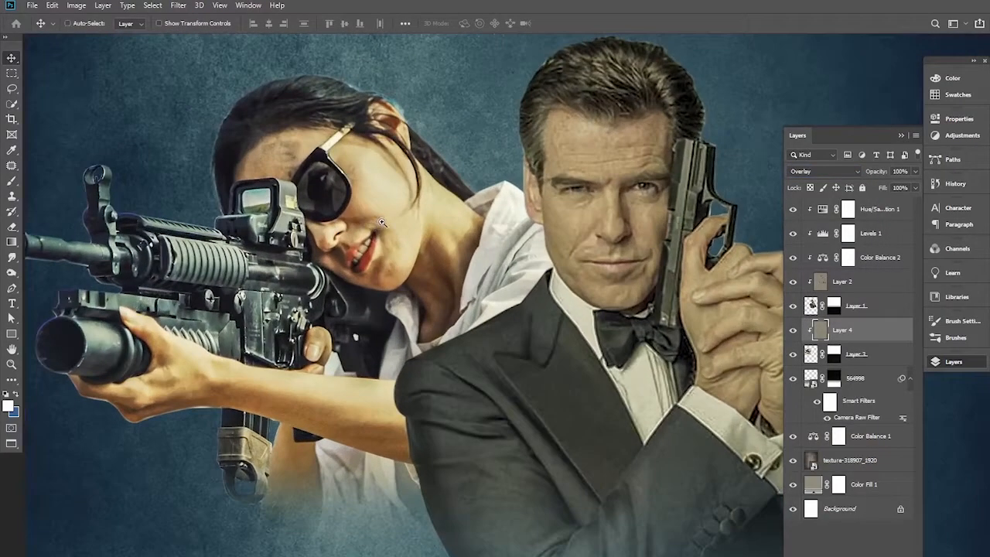
scroll(381, 223, up, 2)
click(11, 274)
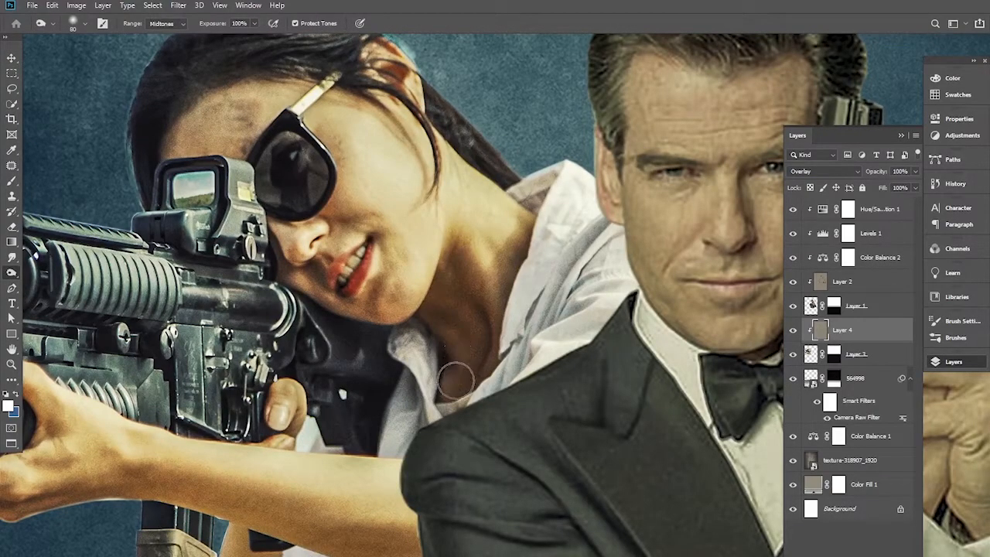
mouse_move(155, 430)
mouse_down()
mouse_move(379, 353)
mouse_move(428, 321)
mouse_up()
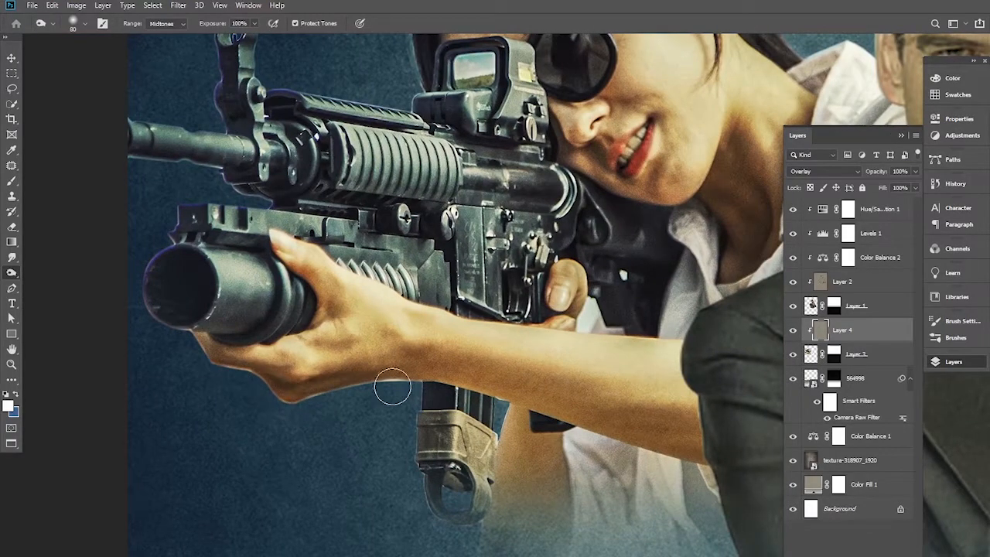
drag(201, 24, 187, 24)
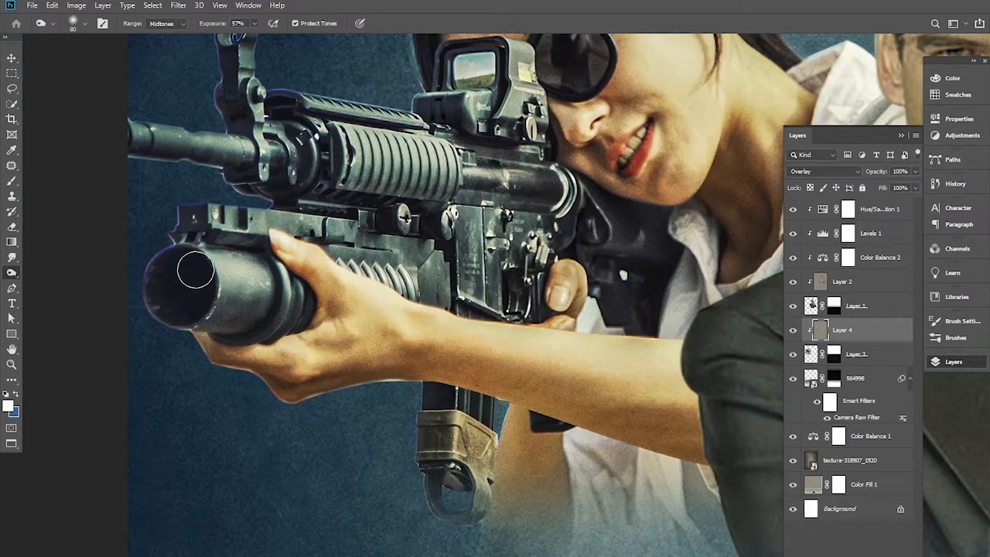
scroll(194, 272, down, 2)
scroll(417, 340, up, 5)
key(bracketleft)
key(bracketleft)
key(bracketleft)
key(bracketleft)
key(bracketleft)
key(bracketleft)
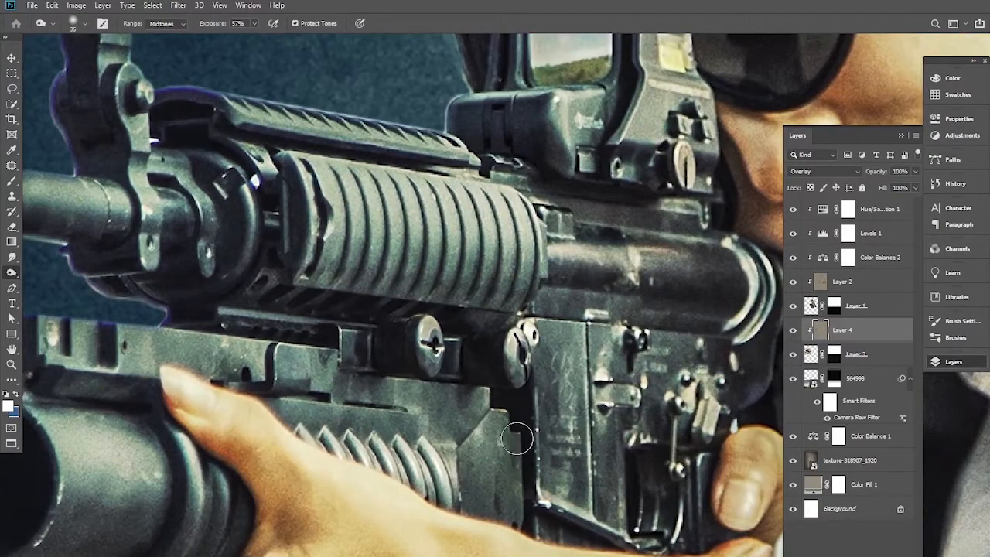
Step: Dodge and burn the woman's rifle on the gray layer, working along the receiver, barrel and front sight
mouse_move(694, 395)
mouse_down()
mouse_move(547, 321)
mouse_move(497, 244)
mouse_up()
drag(456, 364, 324, 433)
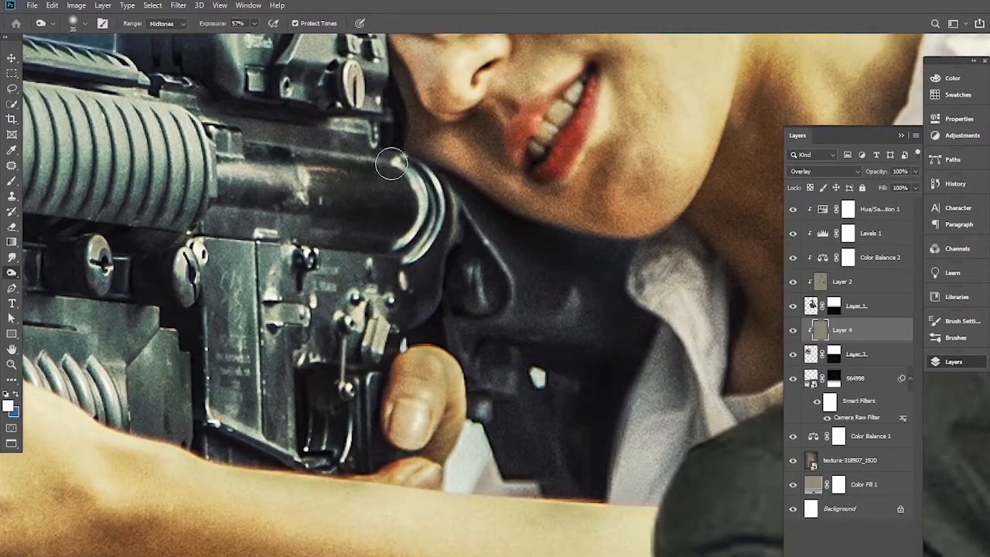
scroll(430, 175, up, 5)
scroll(417, 356, left, 8)
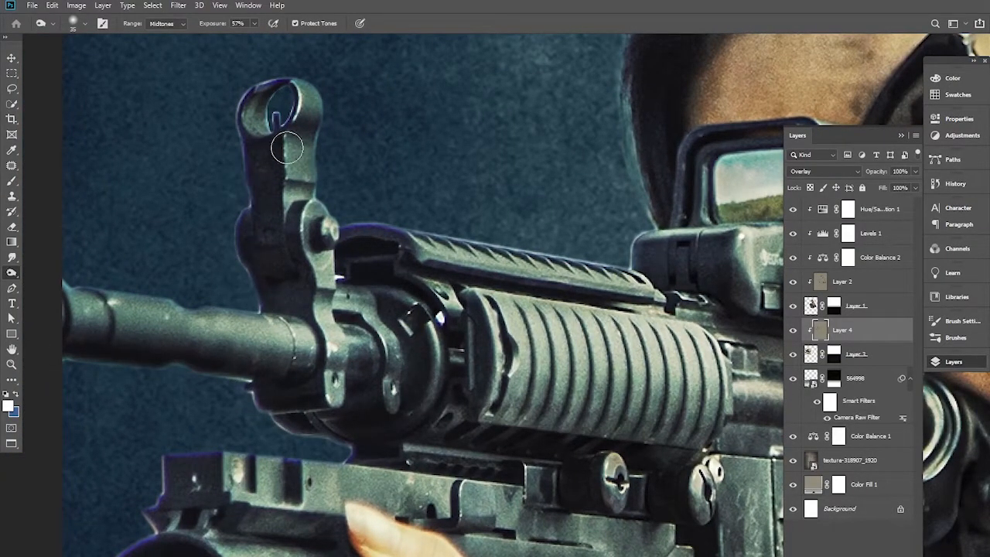
key(ctrl+0)
key(ctrl+minus)
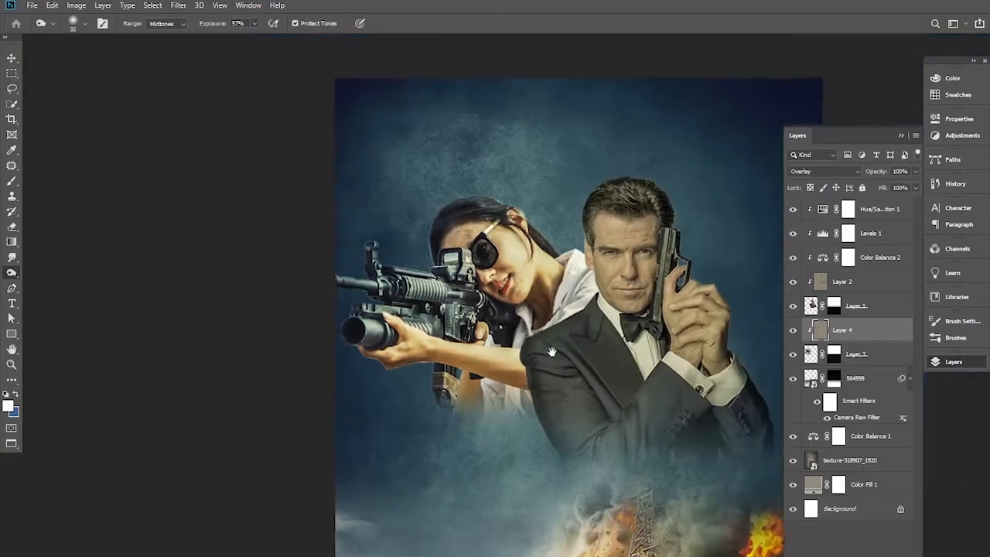
Step: Dodge and burn the woman's hair and head area on the gray layer, then finish retouching with the Move tool active
scroll(551, 352, up, 6)
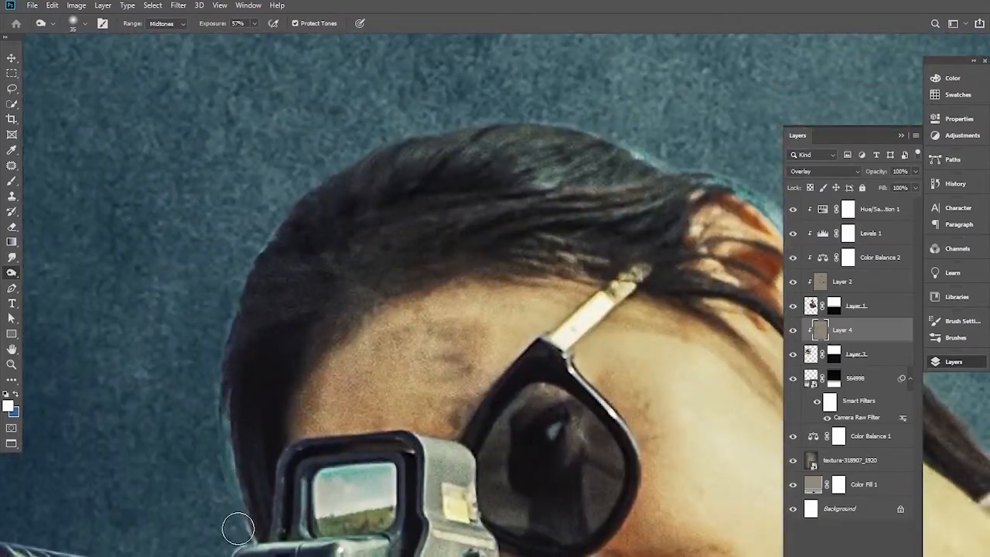
scroll(673, 358, right, 5)
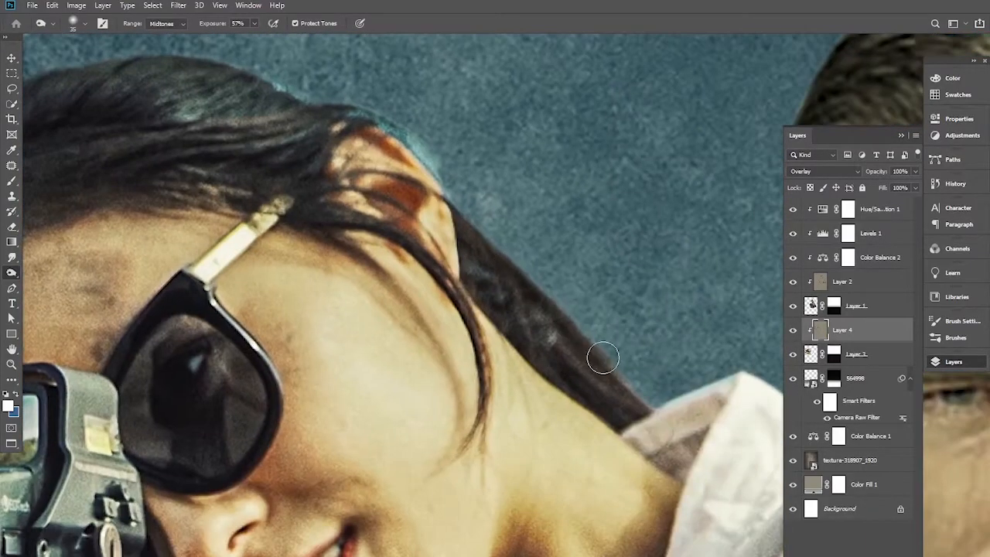
drag(635, 375, 928, 306)
mouse_move(415, 297)
mouse_down()
mouse_move(387, 375)
mouse_move(417, 313)
mouse_up()
scroll(418, 313, down, 2)
scroll(326, 327, down, 4)
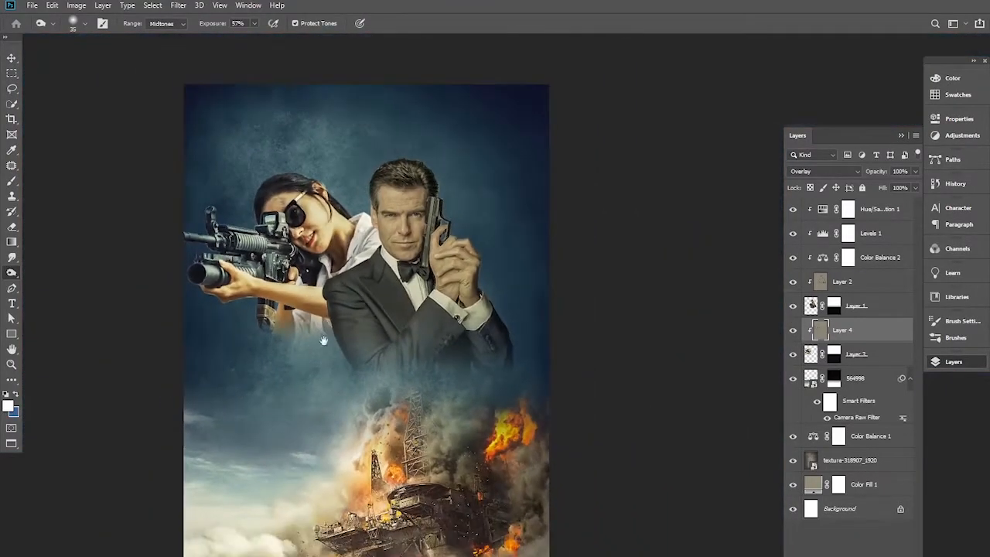
scroll(349, 299, left, 2)
click(12, 58)
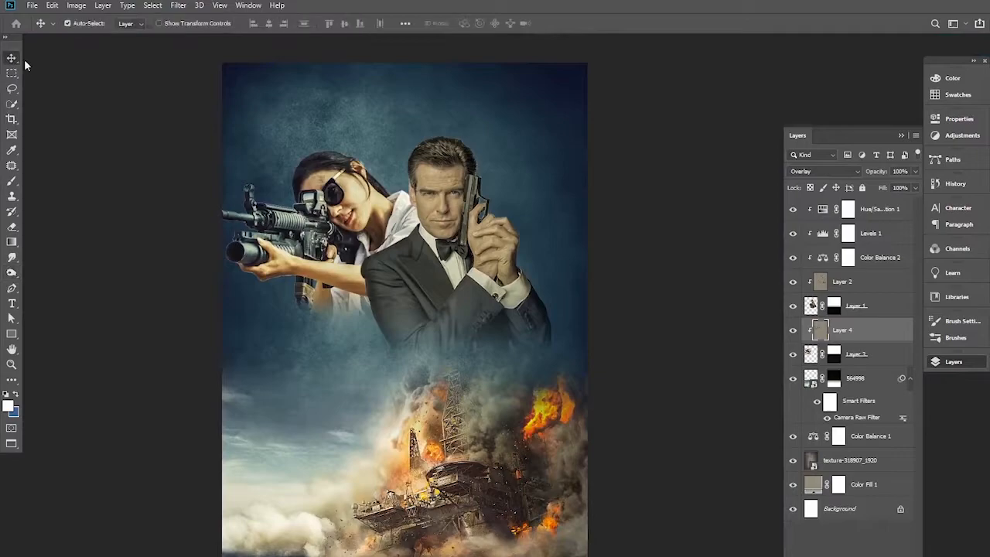
scroll(692, 395, left, 3)
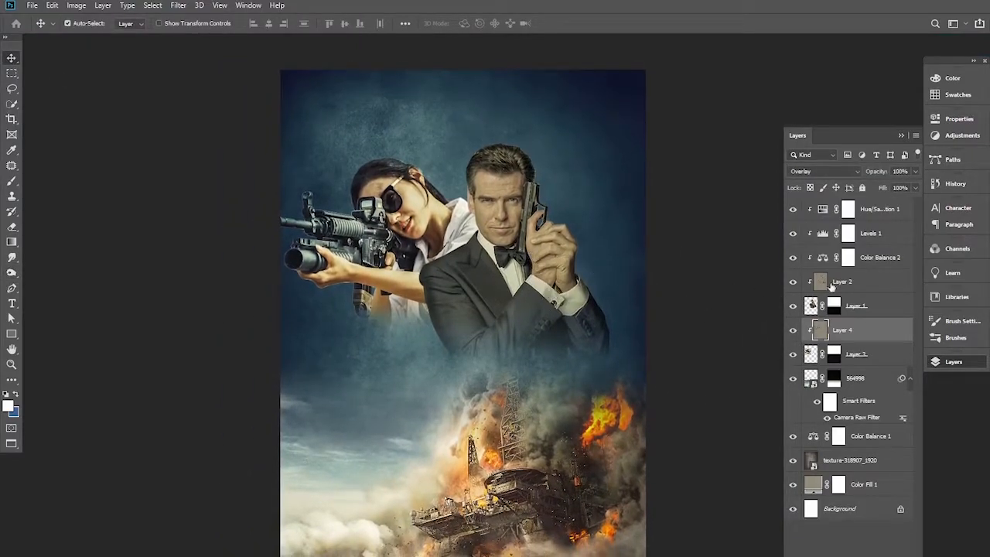
Step: Stamp all visible layers into a new layer above the Hue/Saturation adjustment and check it by toggling its visibility
click(860, 220)
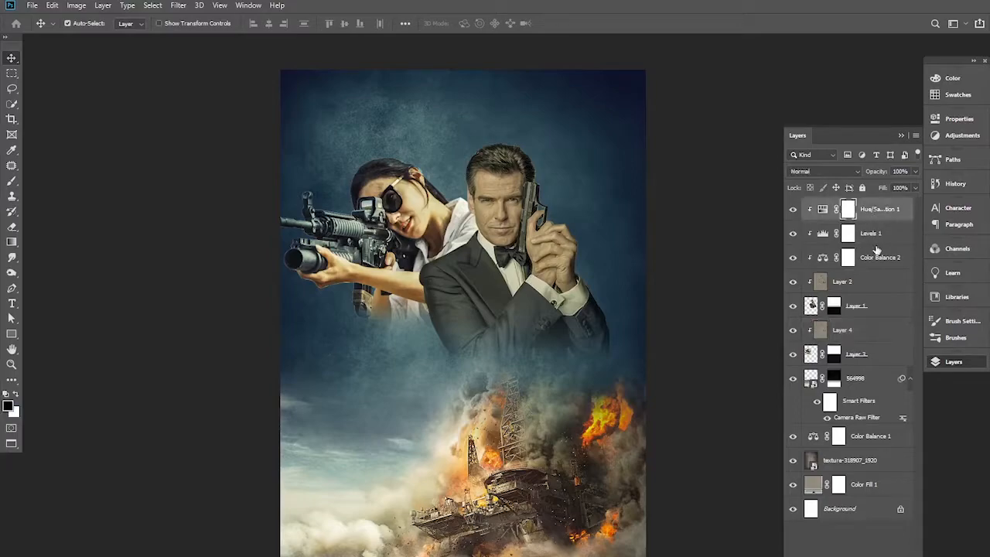
key(ctrl)
key(ctrl+shift+alt+e)
click(793, 208)
click(793, 208)
click(793, 209)
click(792, 208)
Step: Add a Channel Mixer adjustment layer above the stamped layer and fine-tune the blue amount
click(851, 554)
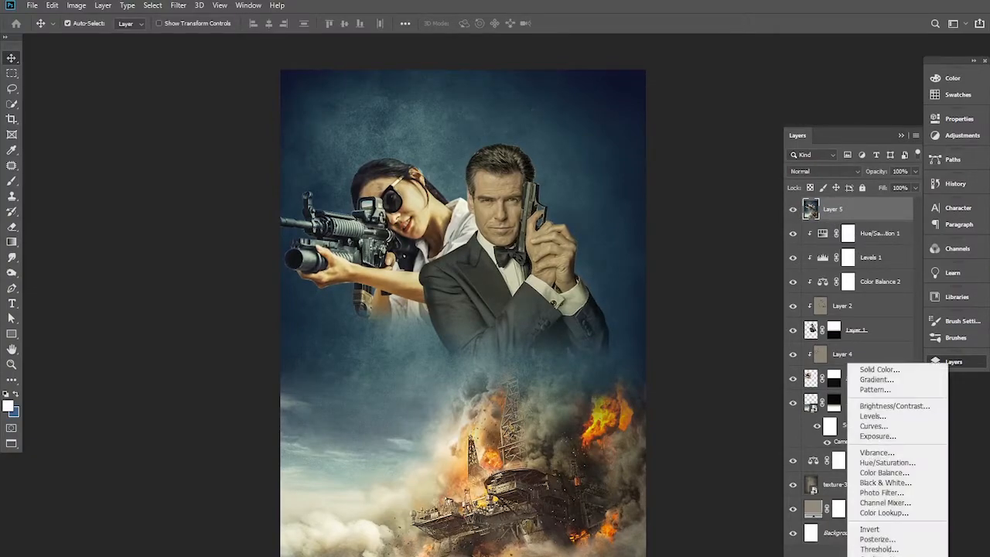
click(894, 502)
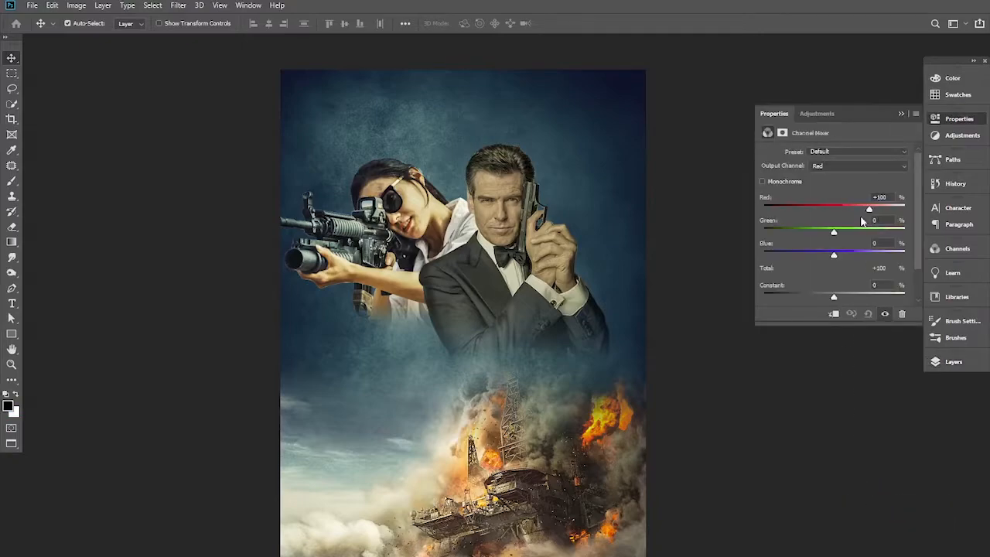
drag(834, 257, 830, 258)
drag(832, 258, 837, 258)
drag(835, 257, 833, 257)
click(900, 114)
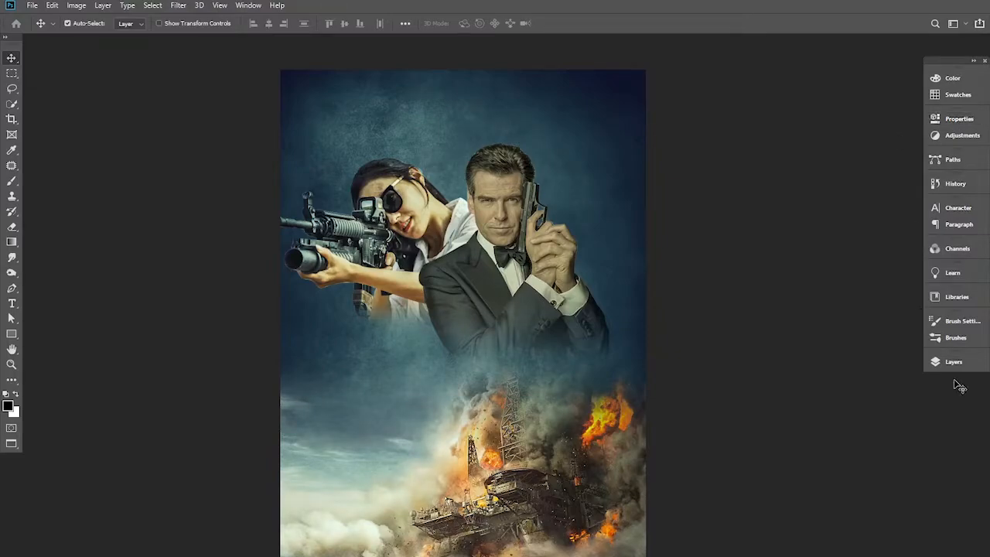
Step: Add a Color Lookup adjustment layer on top, try several 3DLUT presets and choose Crisp_Warm.look
click(953, 364)
click(847, 554)
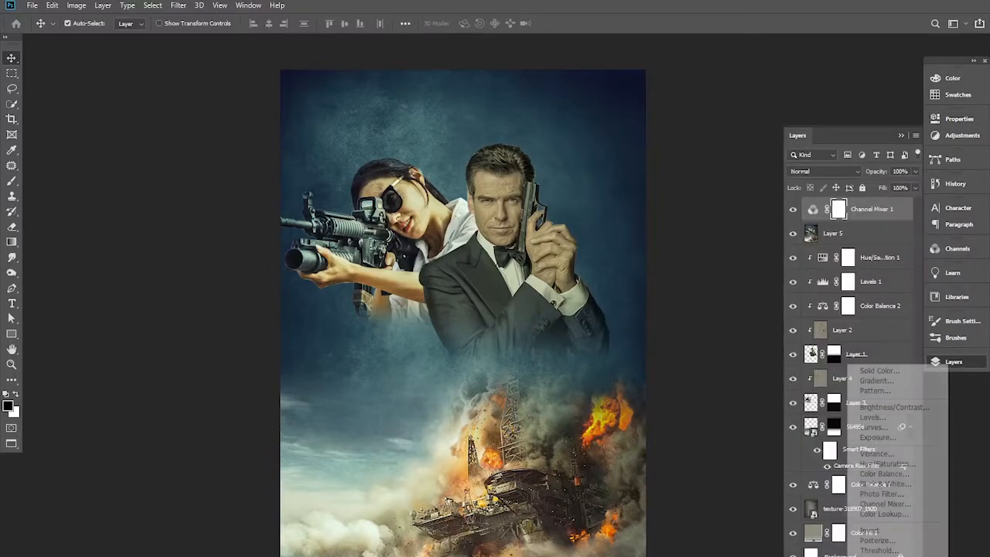
click(888, 516)
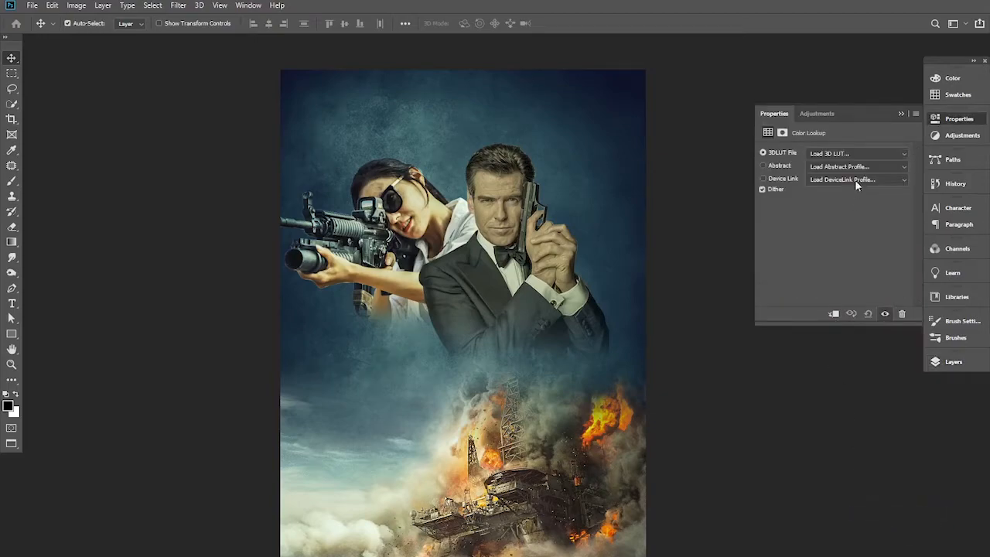
click(858, 154)
click(840, 201)
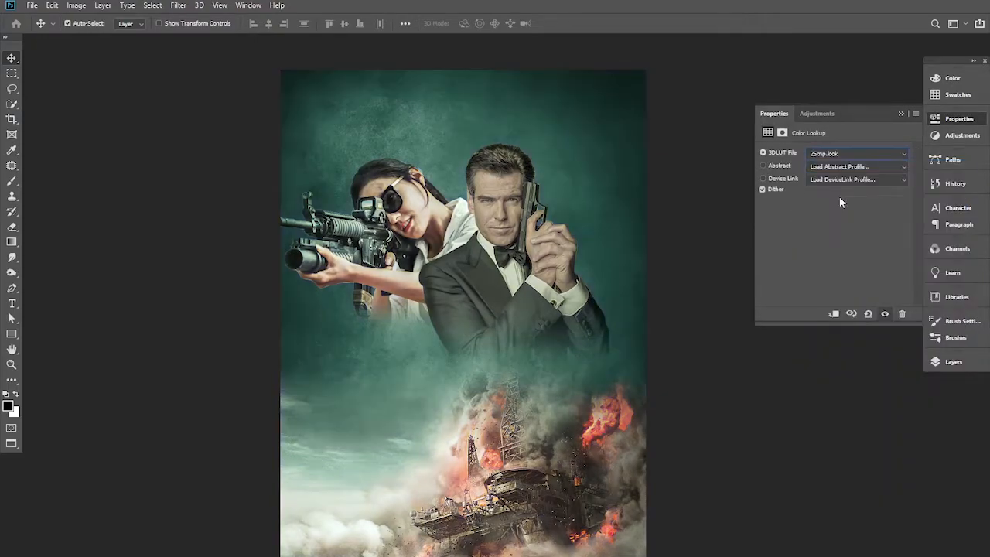
key(Down)
key(Down)
key(Down)
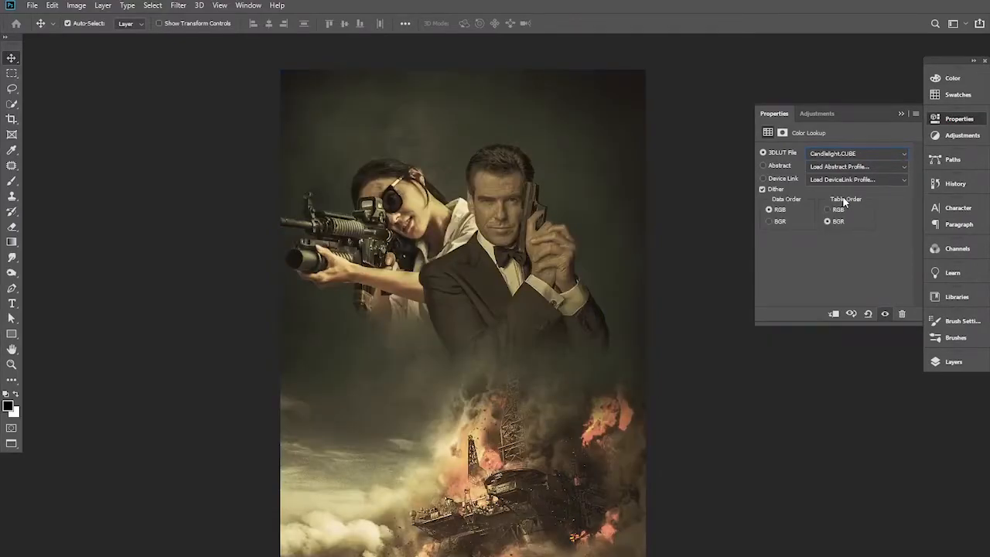
key(Down)
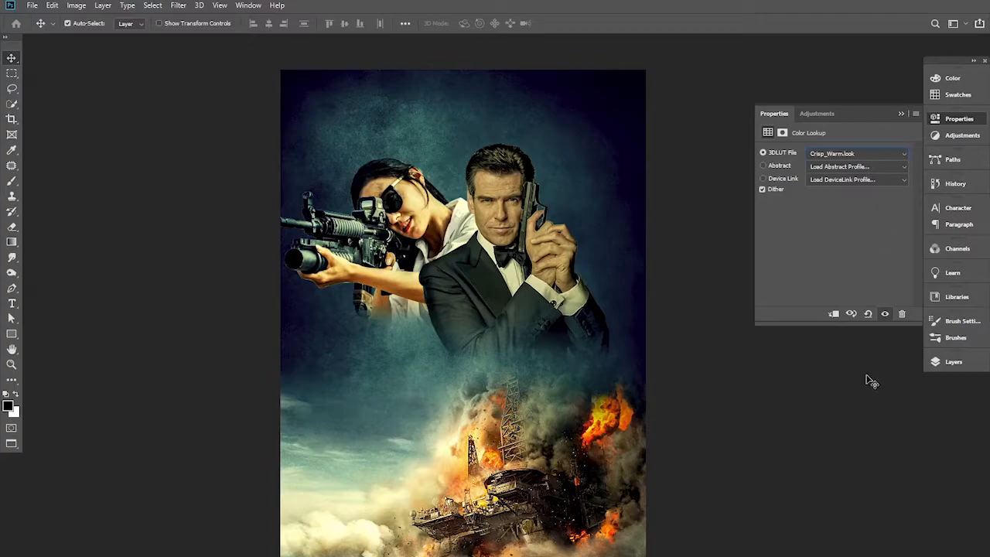
Step: Set the Color Lookup layer's blend mode to Soft Light and its opacity to 54%, then compare with it hidden
click(949, 364)
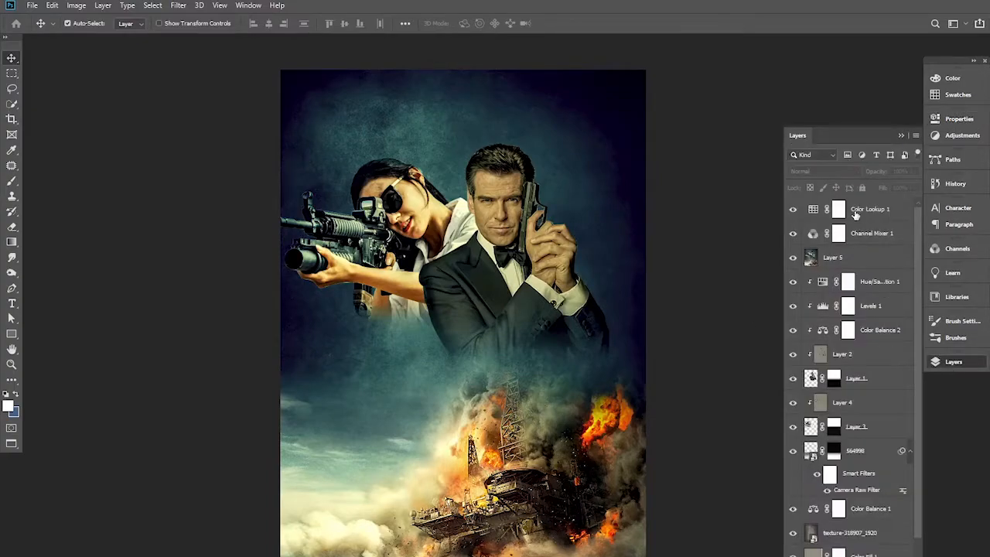
click(856, 215)
click(842, 171)
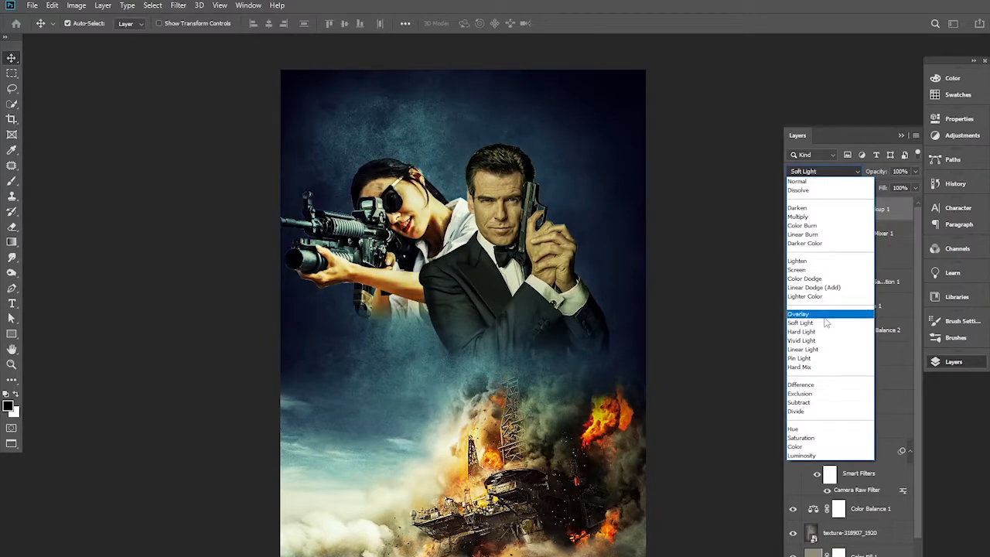
click(825, 321)
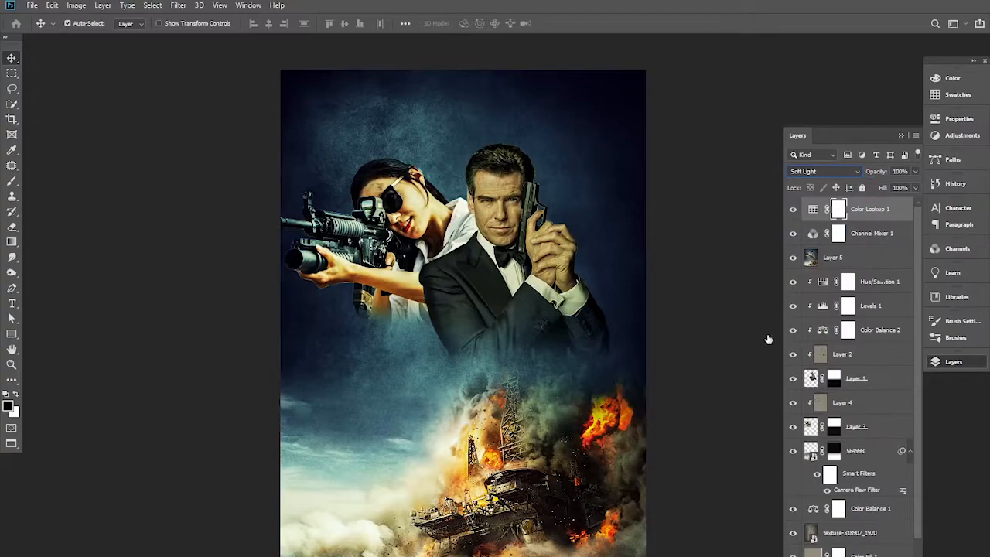
drag(879, 174, 851, 172)
click(792, 210)
click(792, 209)
click(793, 210)
click(793, 209)
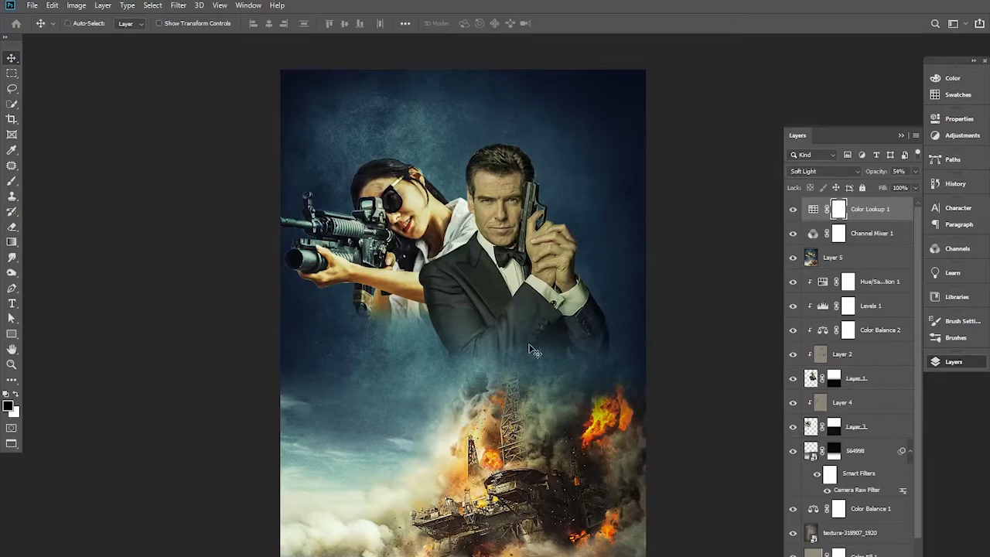
Step: Compare the poster with and without the colour grading and lower the Color Lookup layer's opacity to 34%
scroll(525, 330, down, 1)
scroll(525, 330, up, 1)
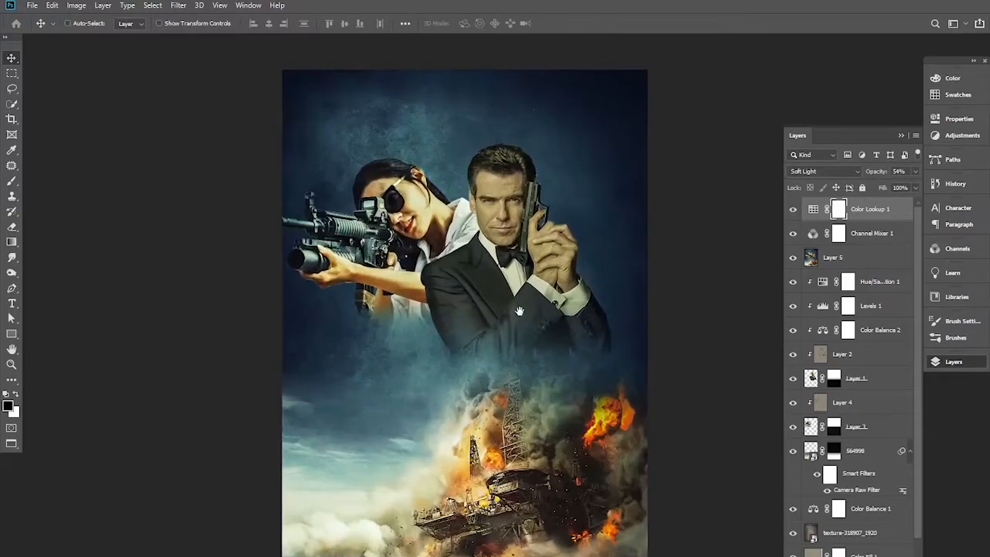
click(688, 301)
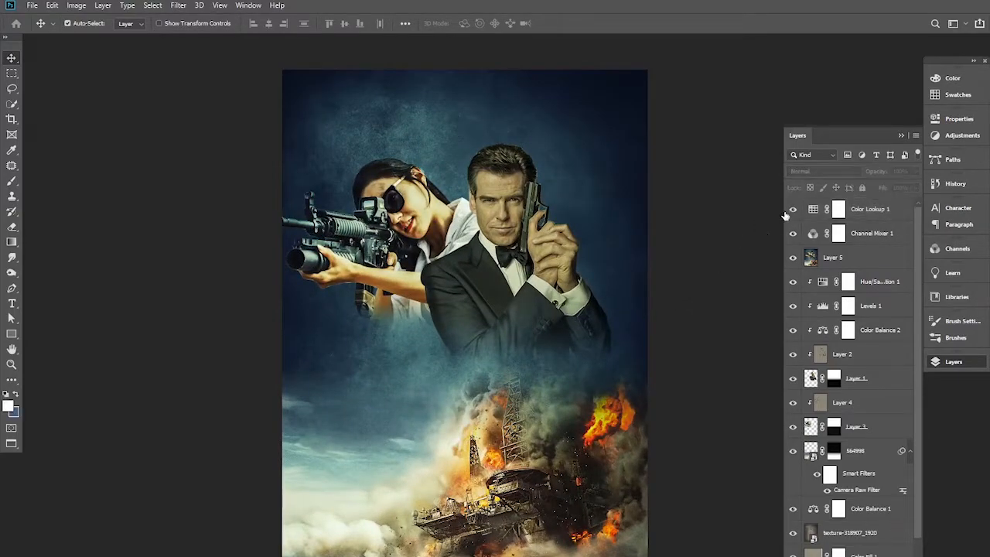
click(792, 210)
click(794, 235)
drag(569, 304, 573, 299)
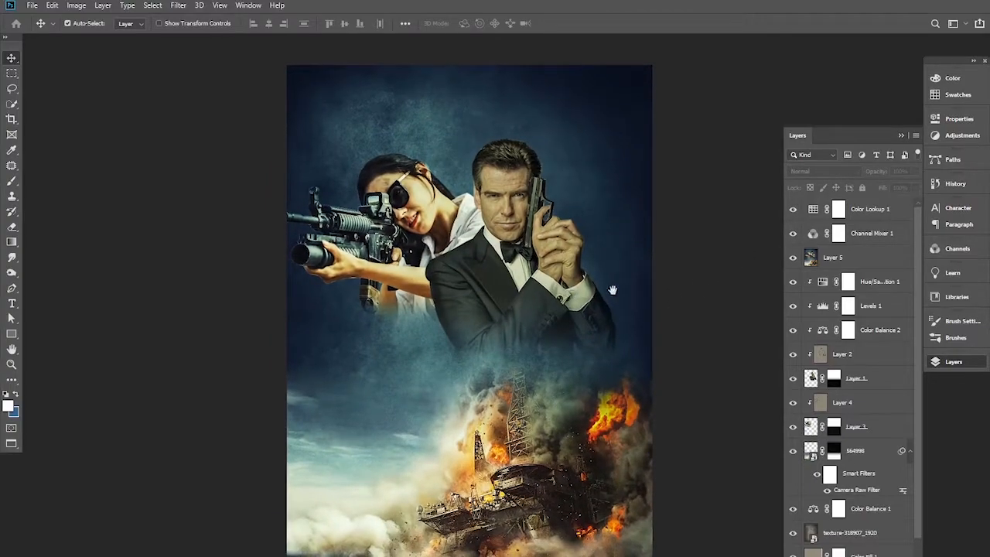
click(867, 209)
click(877, 173)
drag(866, 173, 866, 178)
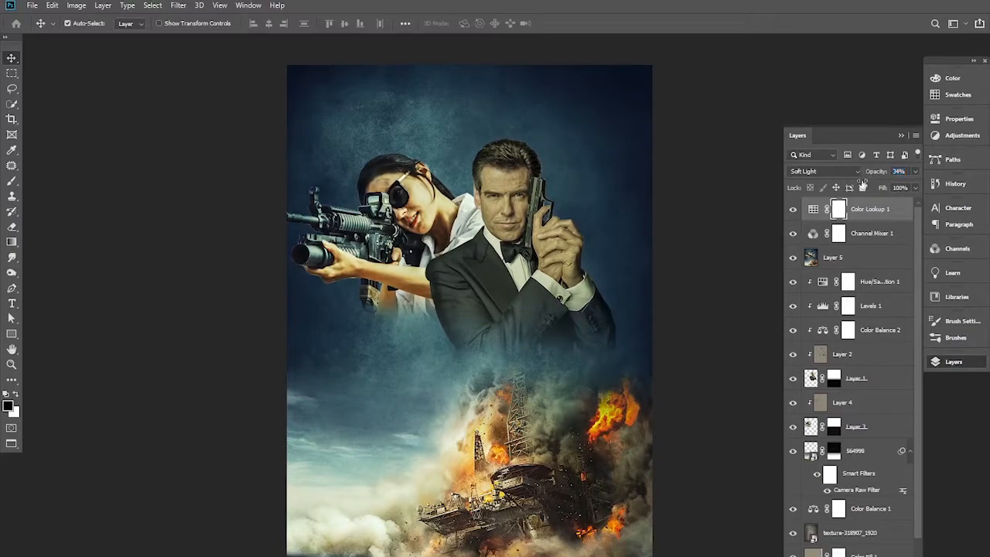
click(792, 209)
click(792, 209)
drag(641, 327, 634, 315)
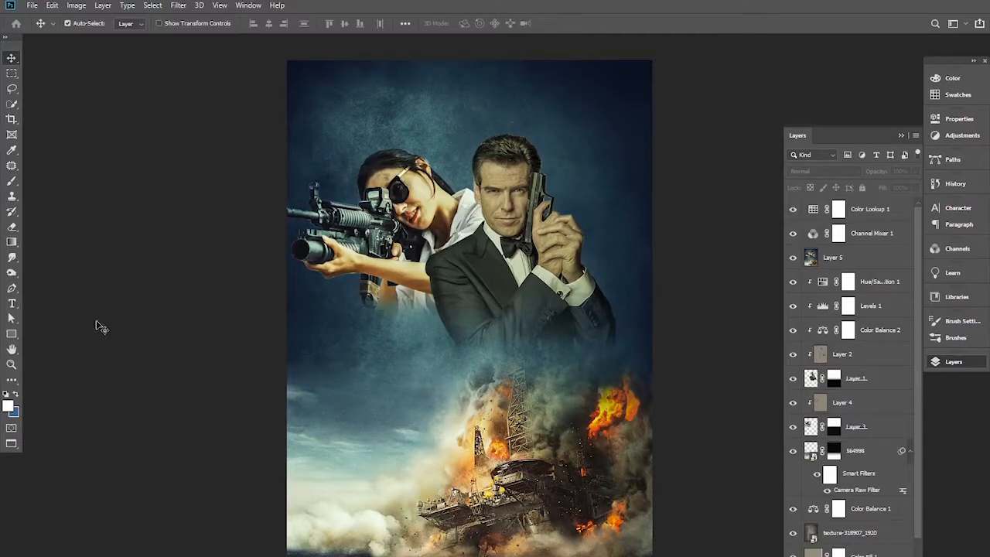
Step: Add the black text "THE" on a new text layer in the blue area below the woman
click(12, 303)
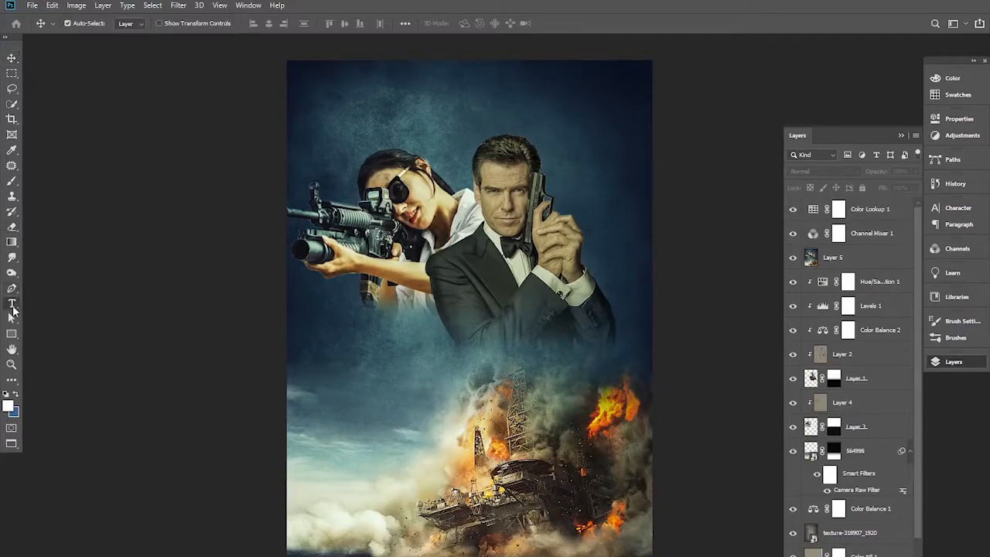
click(391, 352)
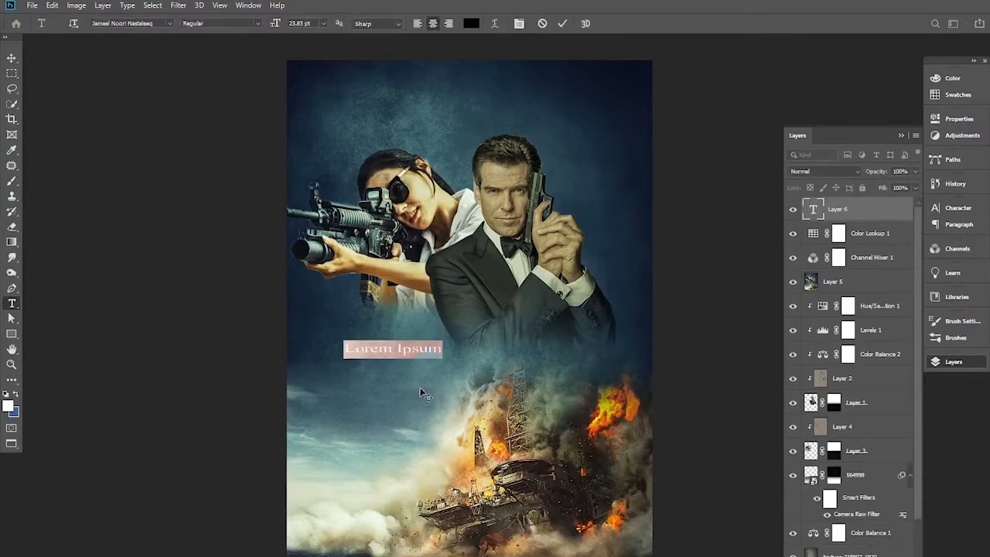
key(BackSpace)
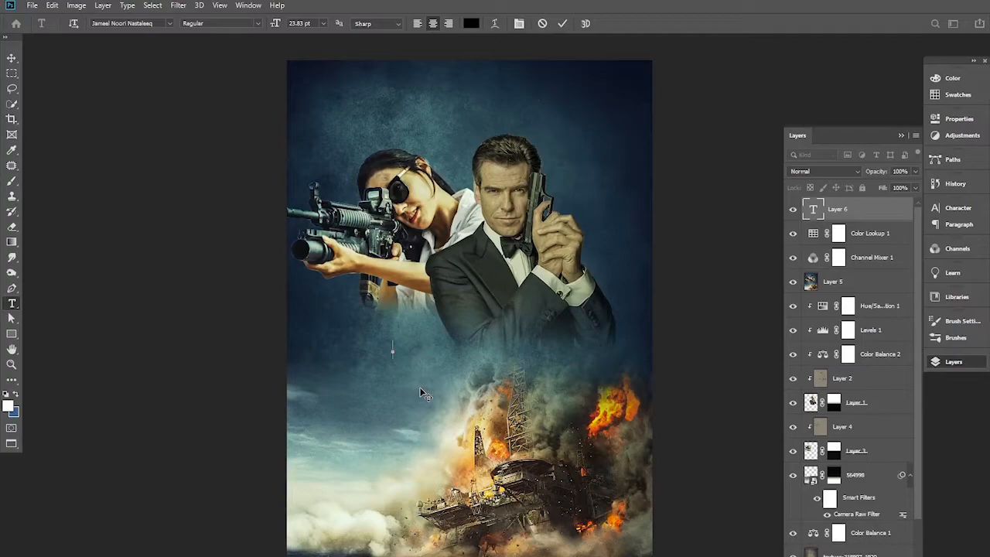
text(THE)
click(12, 61)
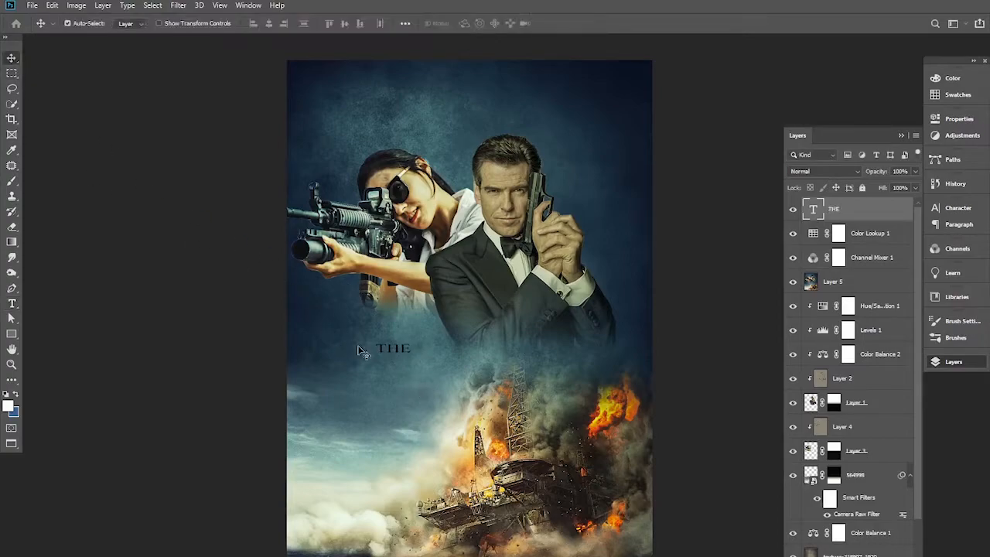
Step: Duplicate the "THE" text layer just below the original and change the copy's text to "UNEXPACTED"
drag(411, 355, 412, 370)
key(t)
double_click(398, 362)
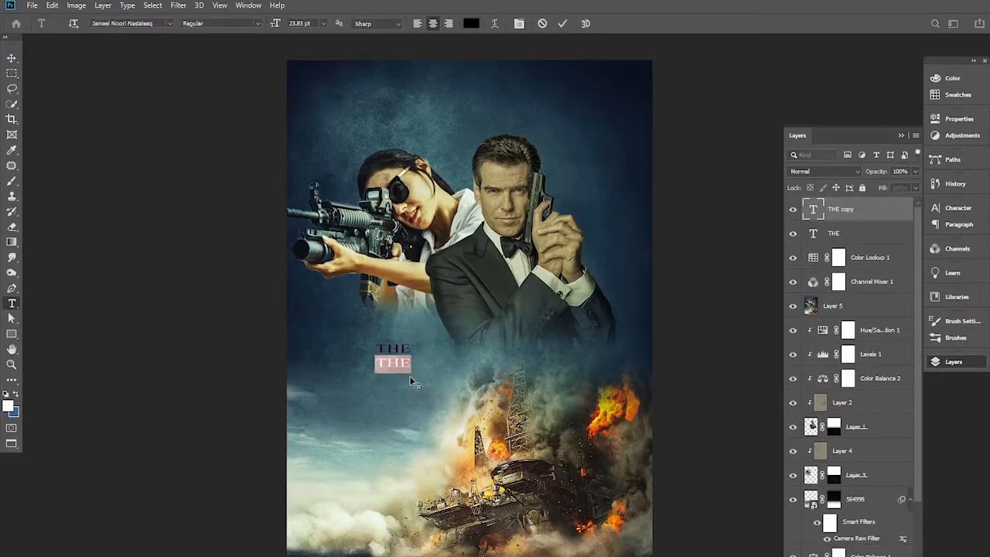
text(UNEXPA)
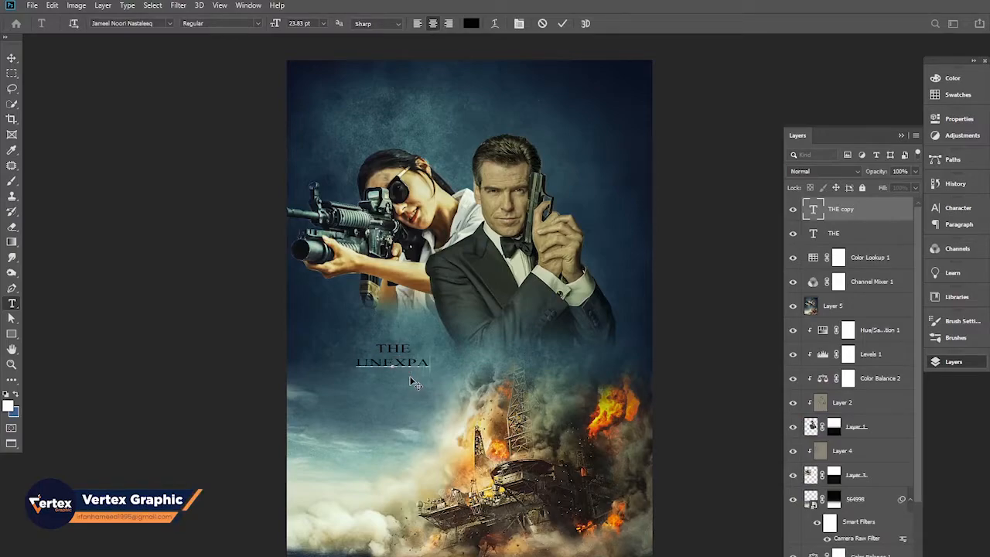
text(CTED)
click(12, 58)
drag(391, 371, 441, 372)
key(ctrl+z)
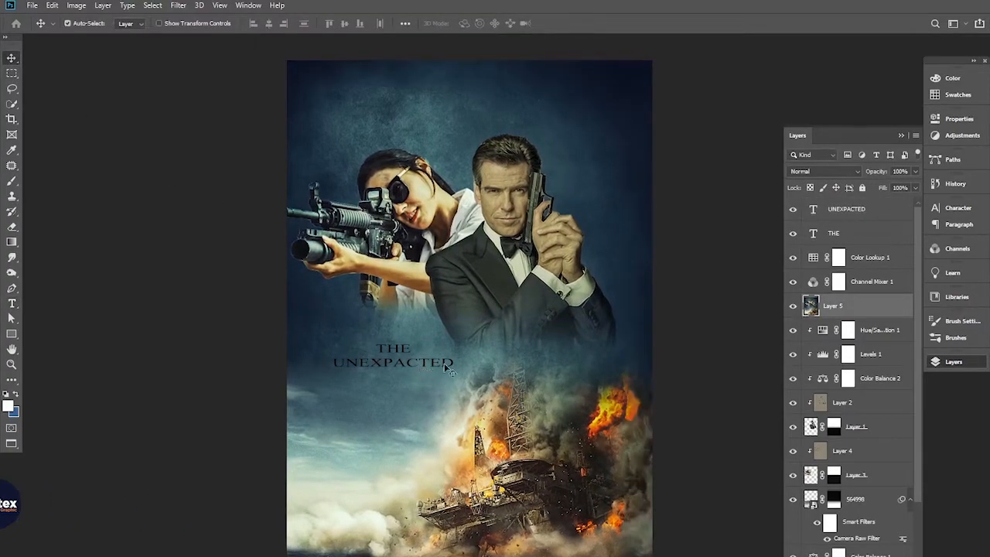
Step: Change the font of both the "UNEXPACTED" and "THE" text layers to AlternateGothicNo2BT
ctrl+click(425, 347)
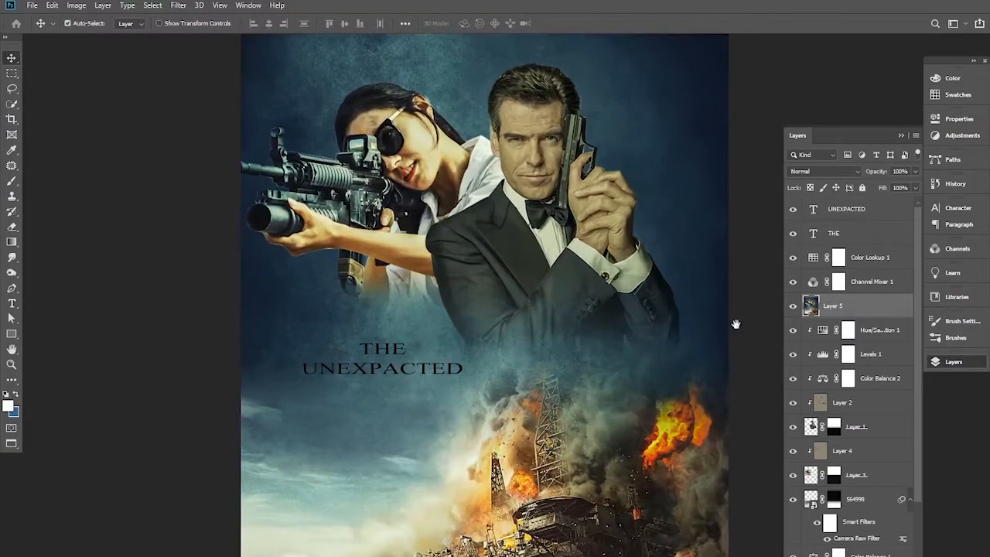
click(845, 212)
ctrl+click(400, 402)
drag(400, 409, 372, 444)
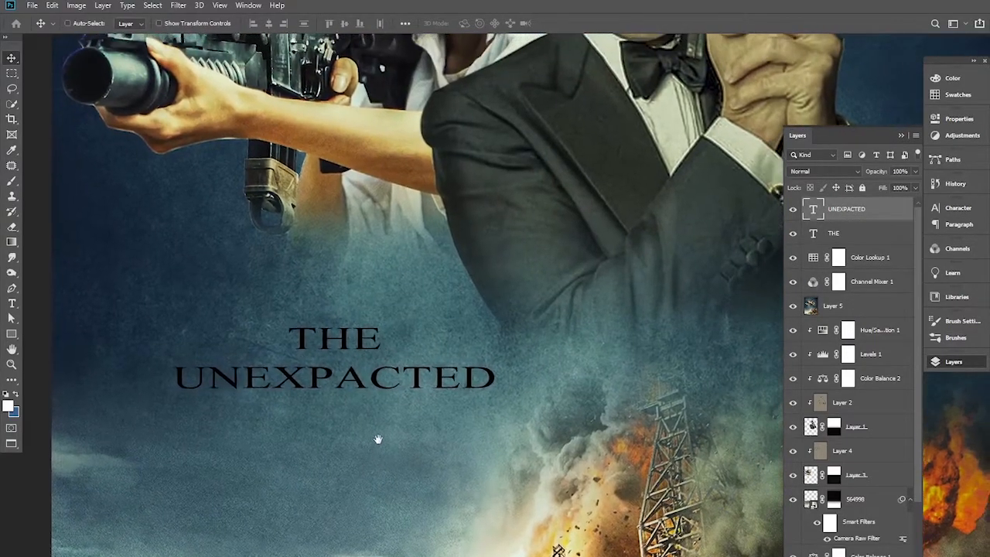
click(959, 209)
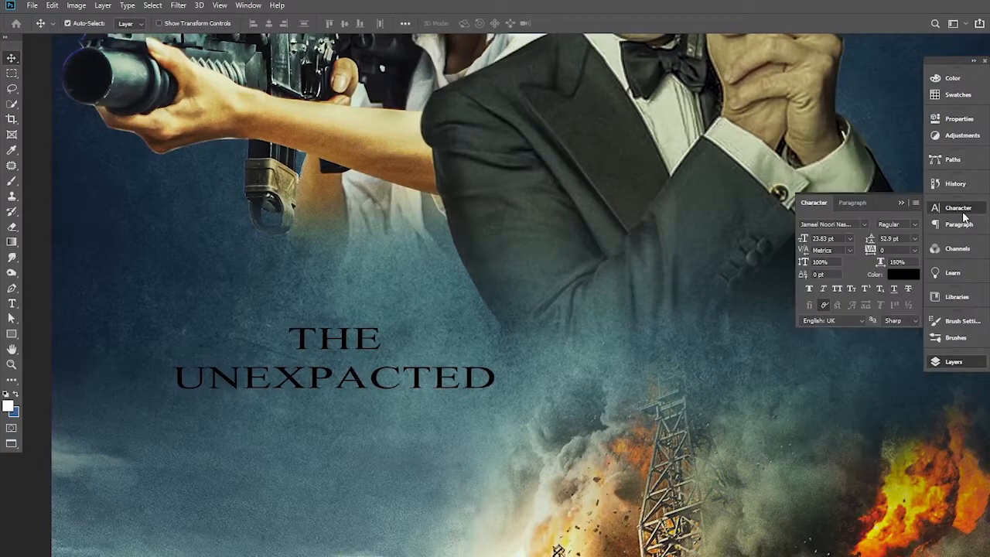
click(864, 225)
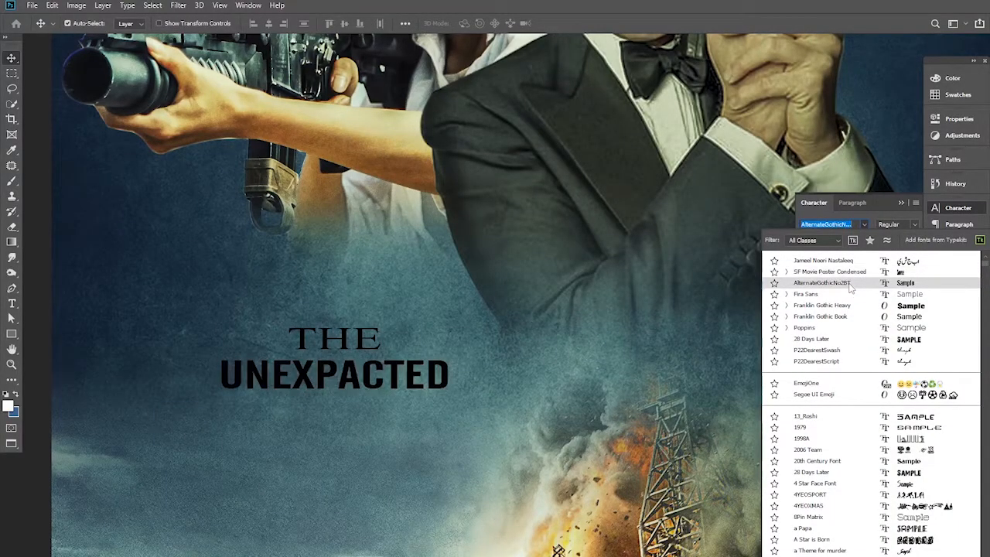
click(850, 284)
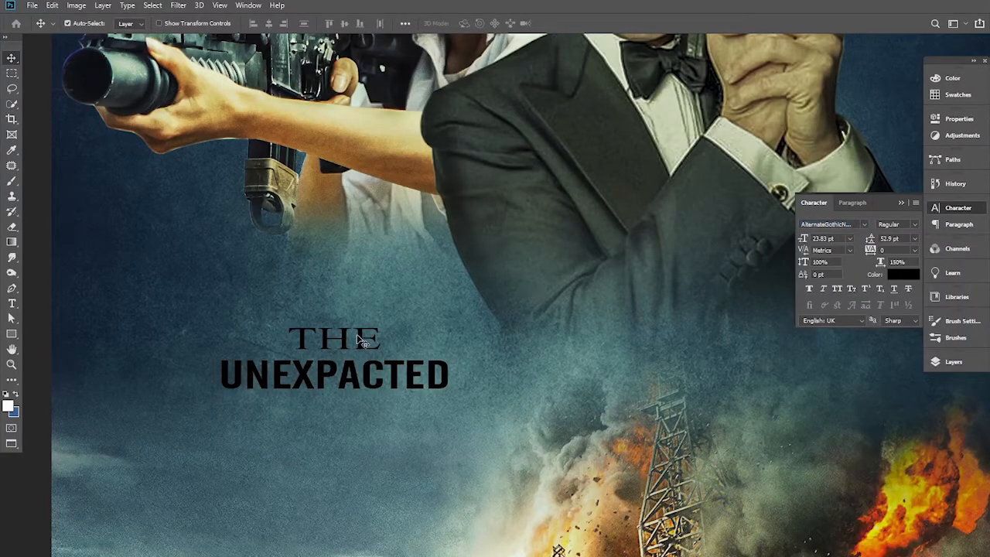
click(864, 225)
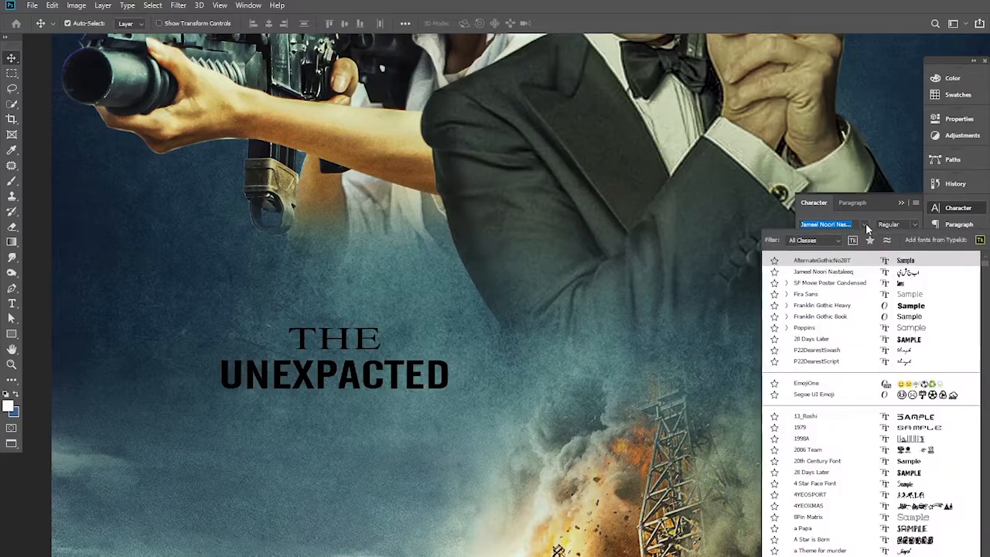
click(845, 262)
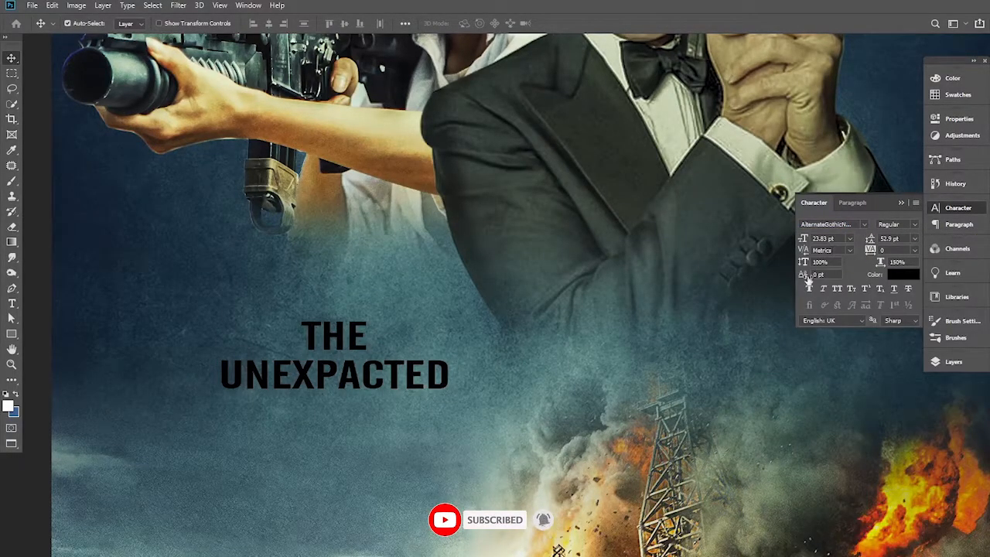
Step: Offset "UNEXPACTED" to the right beneath "THE", and scale both title layers together to about 220% between the man and the oil rig
drag(326, 377, 448, 370)
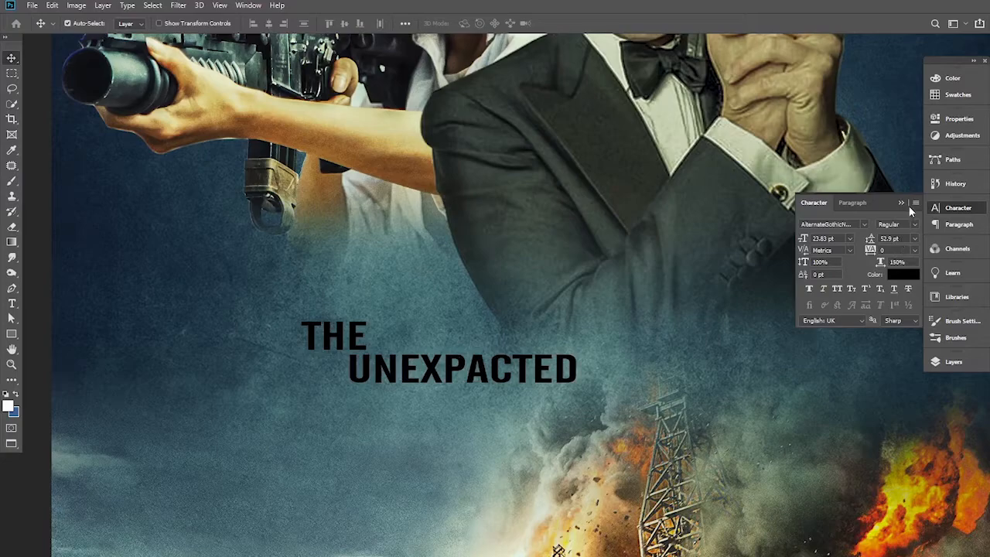
click(940, 207)
click(941, 360)
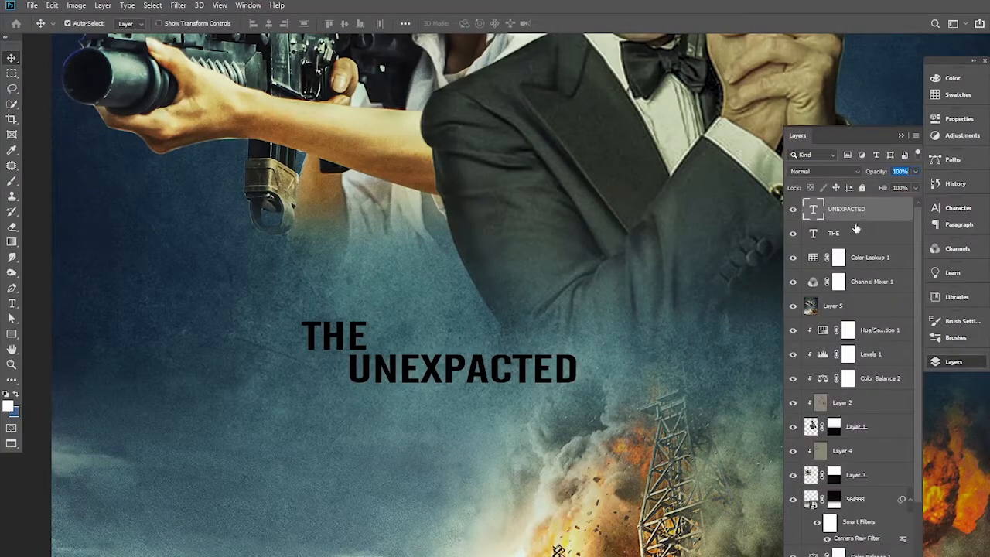
click(636, 310)
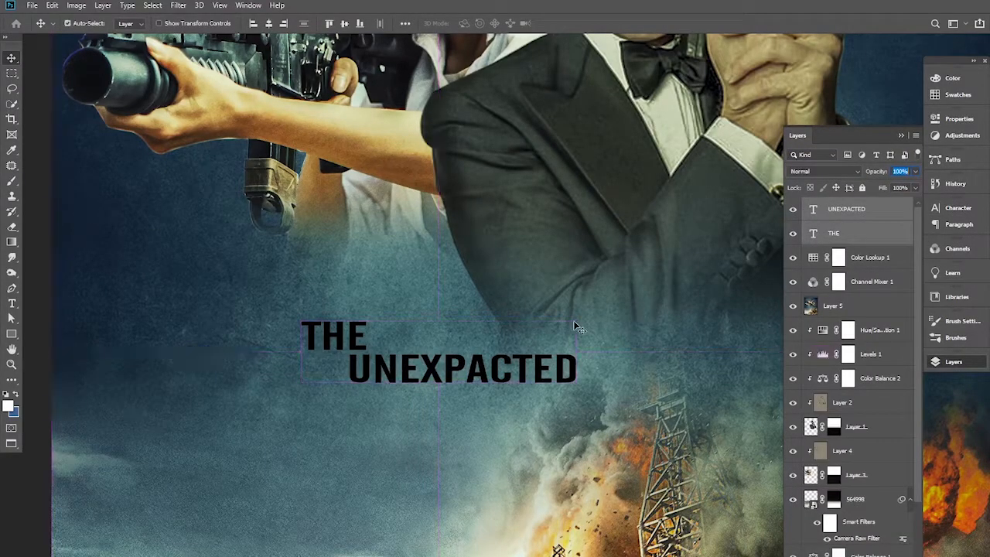
click(851, 235)
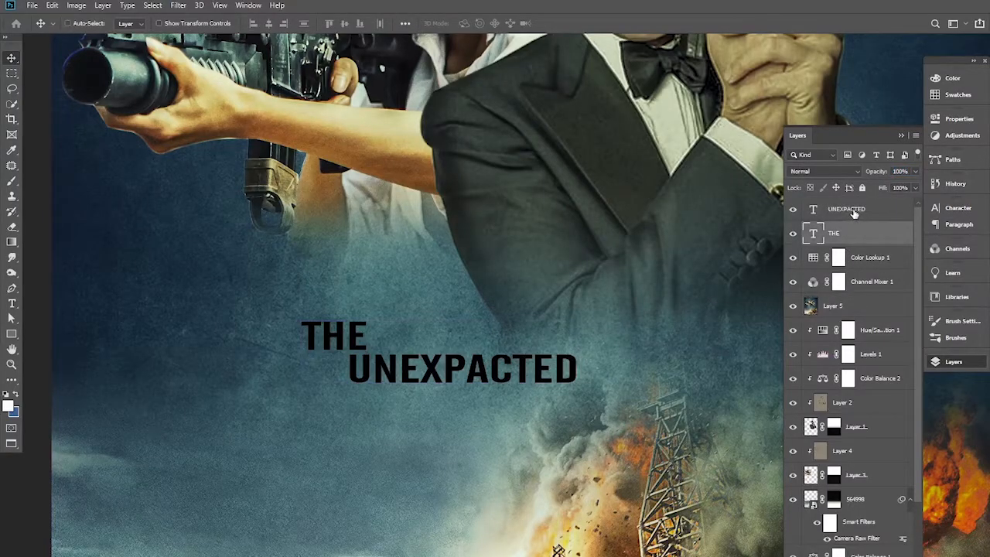
shift+click(853, 212)
key(ctrl+t)
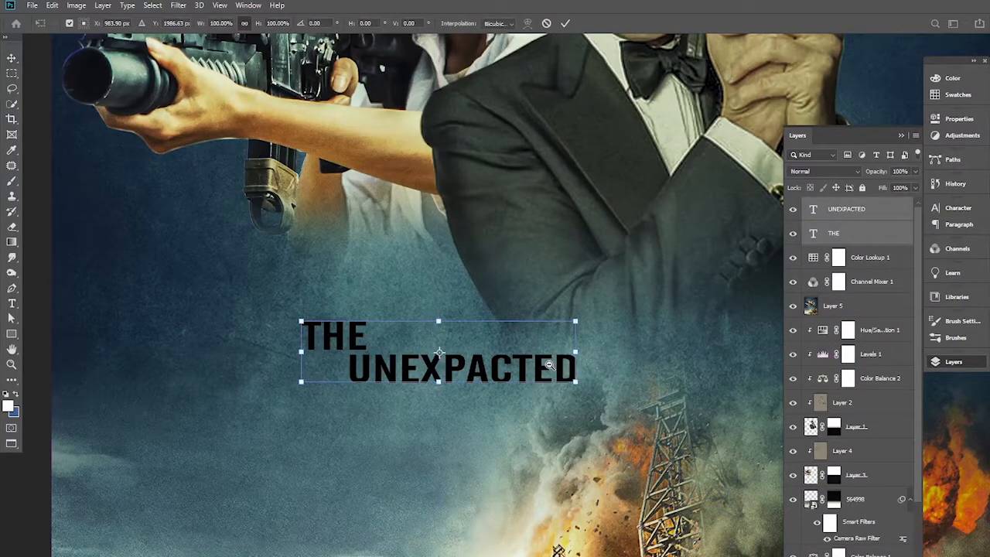
alt+click(549, 364)
alt+click(548, 363)
drag(433, 358, 558, 385)
drag(481, 377, 514, 374)
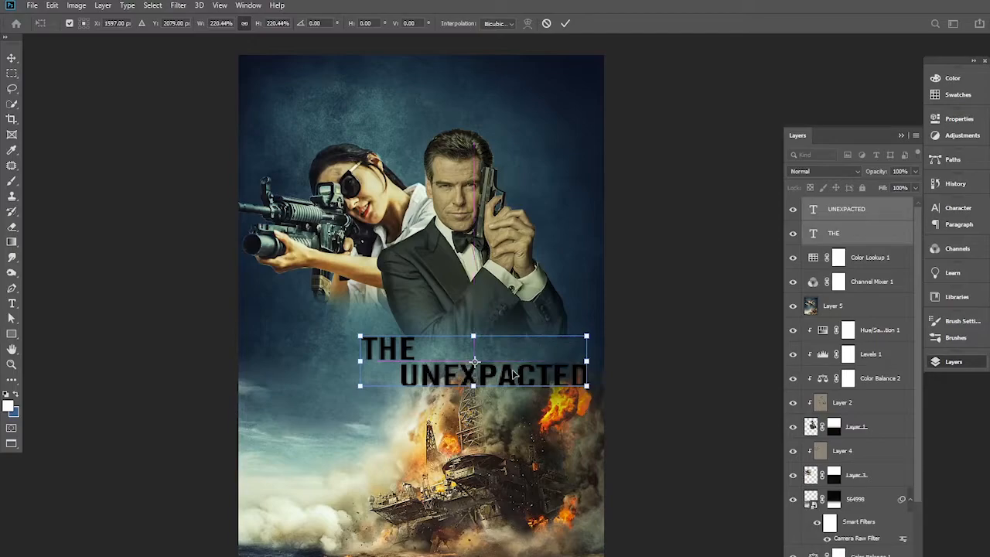
key(Return)
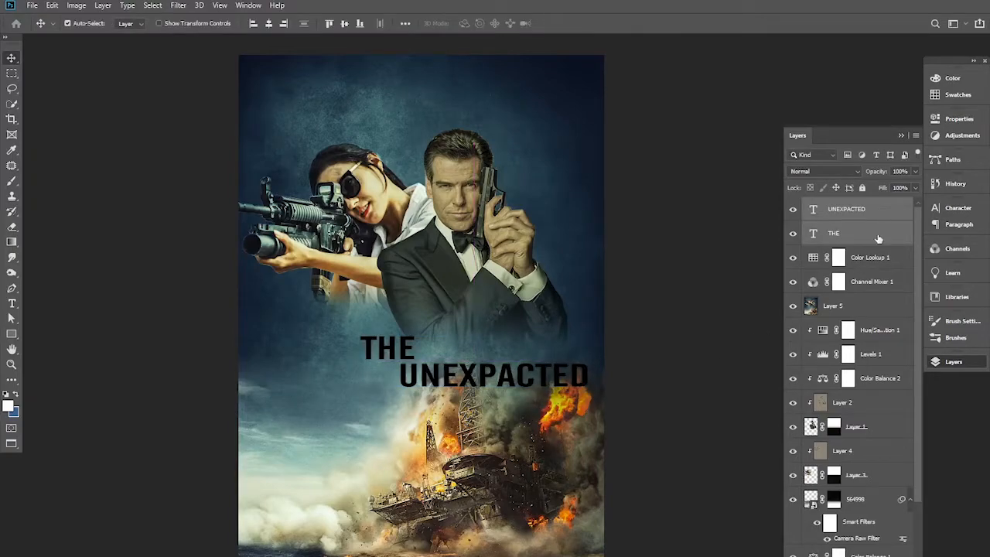
Step: Change the text colour of both title layers to pure white
click(958, 207)
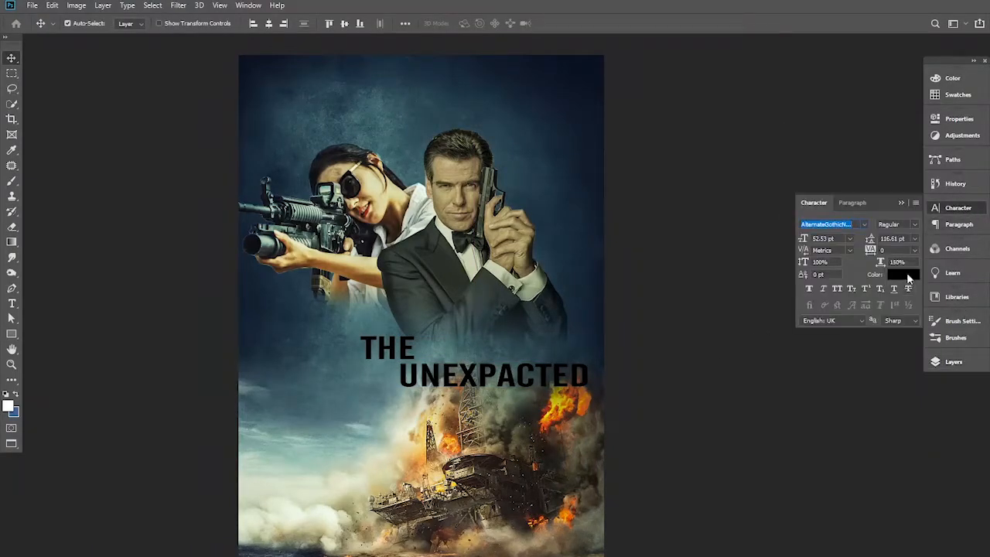
click(906, 275)
click(522, 390)
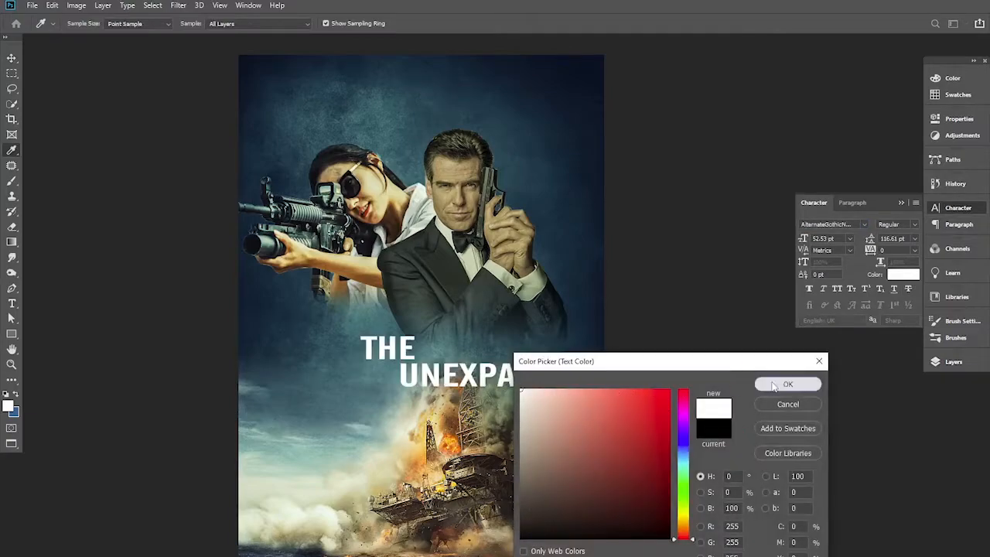
click(788, 384)
key(ctrl+plus)
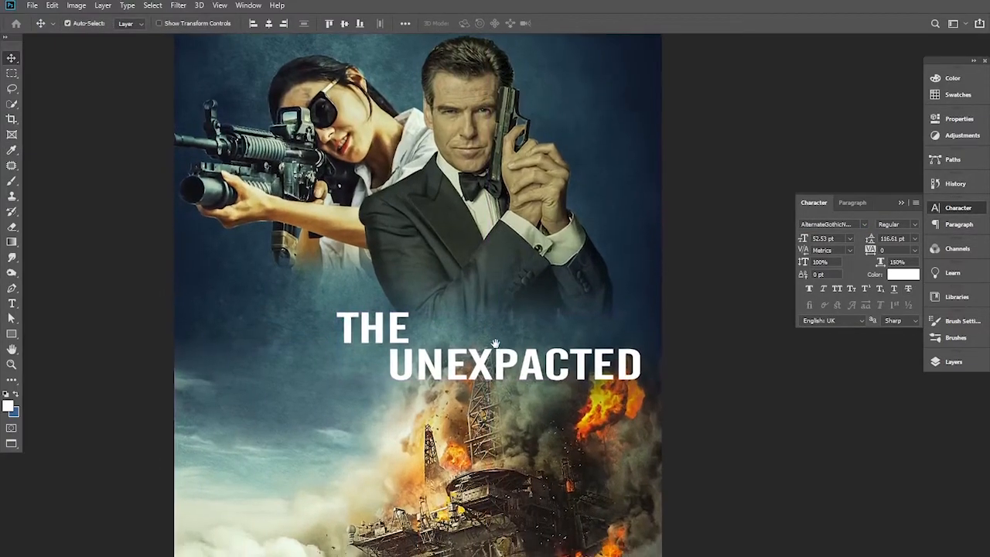
key(ctrl+minus)
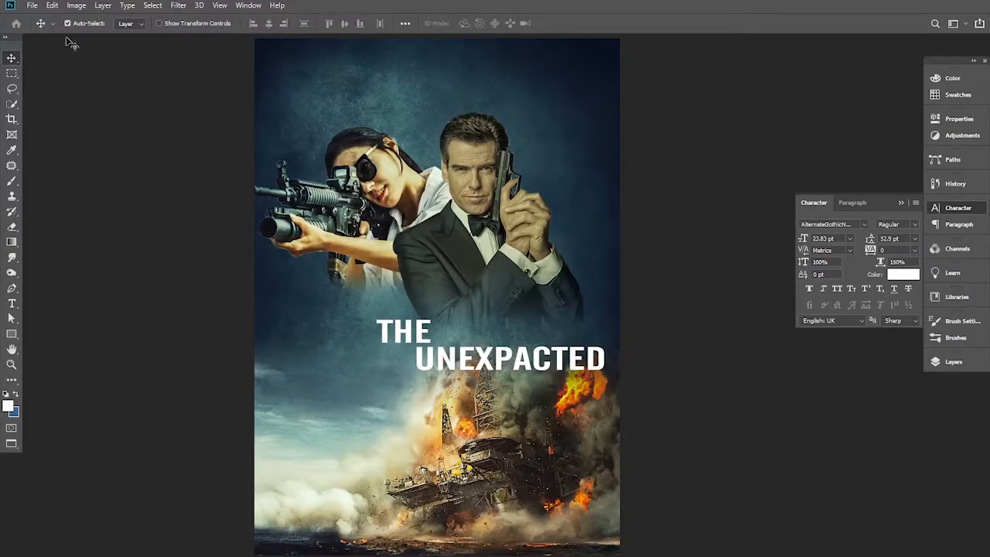
Step: Place the movie credits image NicePng_movie-credits-png_1996058 from the Downloads folder into the poster as an embedded file
click(34, 7)
click(55, 225)
scroll(310, 193, down, 6)
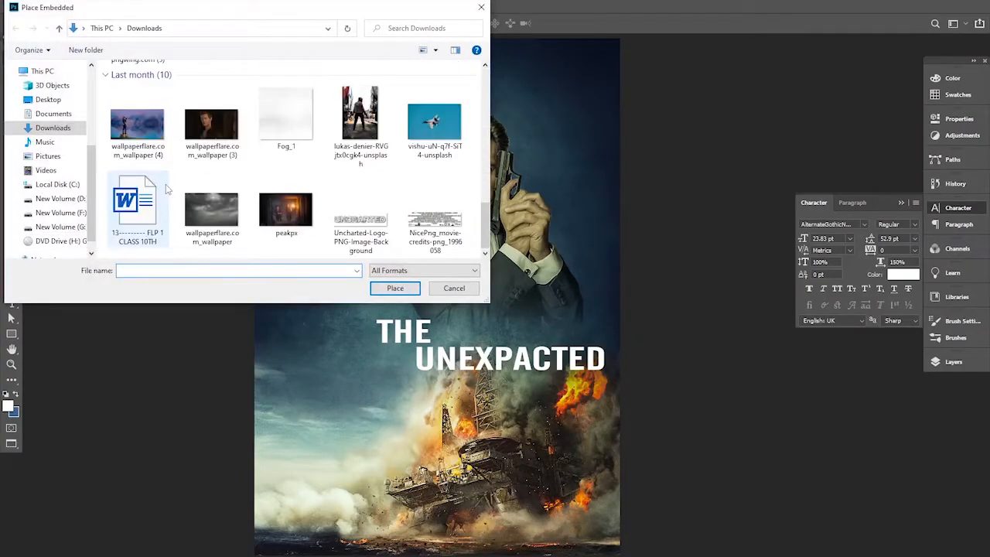
click(422, 245)
click(414, 286)
Step: Resize the credits block to fit within the poster's width and position it across the bottom of the artwork
drag(451, 296, 441, 506)
drag(429, 461, 429, 512)
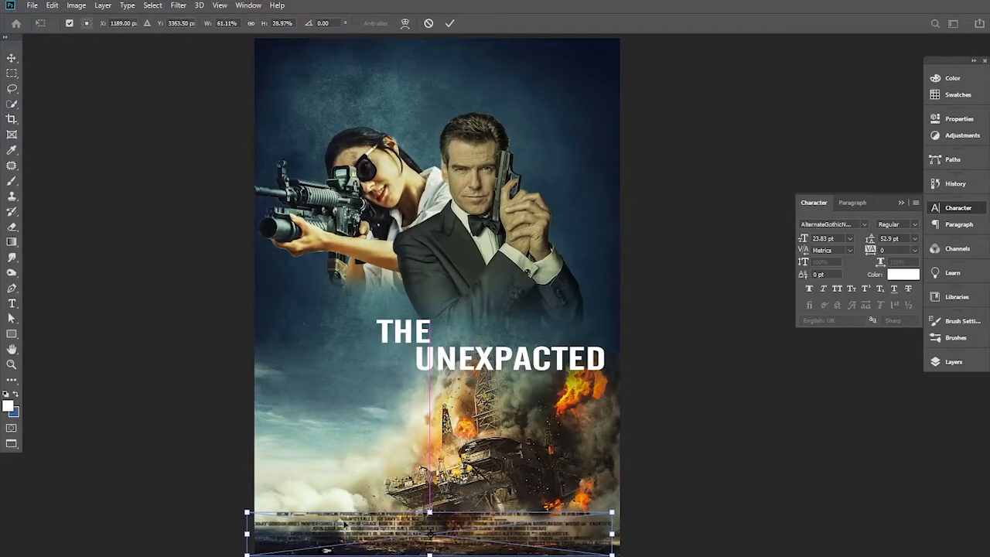
drag(271, 540, 323, 540)
drag(611, 534, 589, 534)
drag(511, 541, 507, 519)
key(Return)
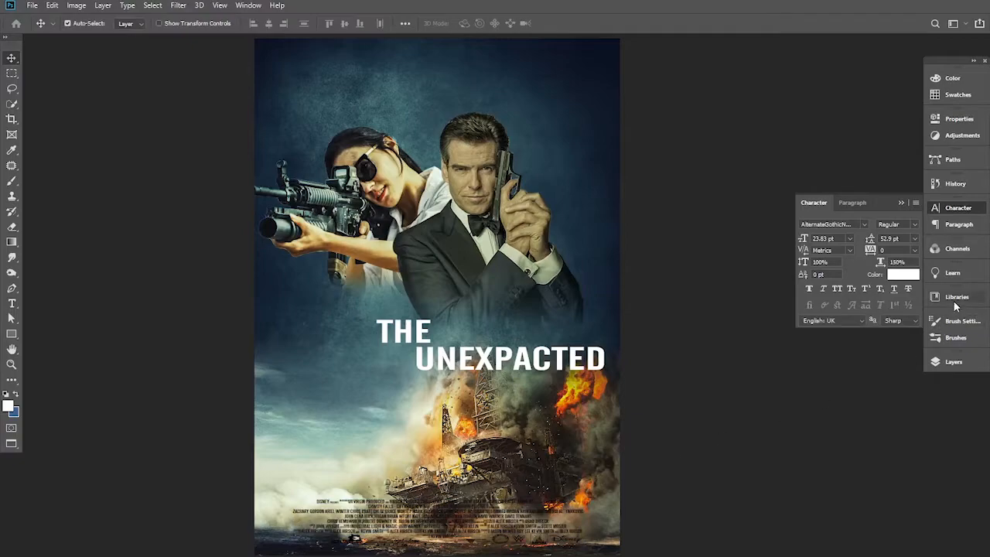
Step: Add a white Color Overlay with Normal blend mode and 100% opacity to the credits layer
click(937, 361)
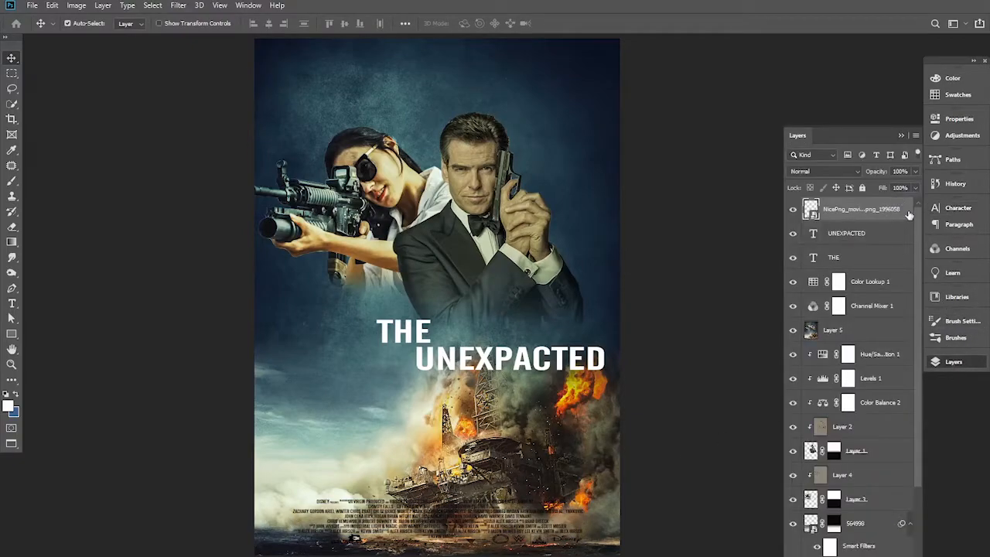
double_click(882, 237)
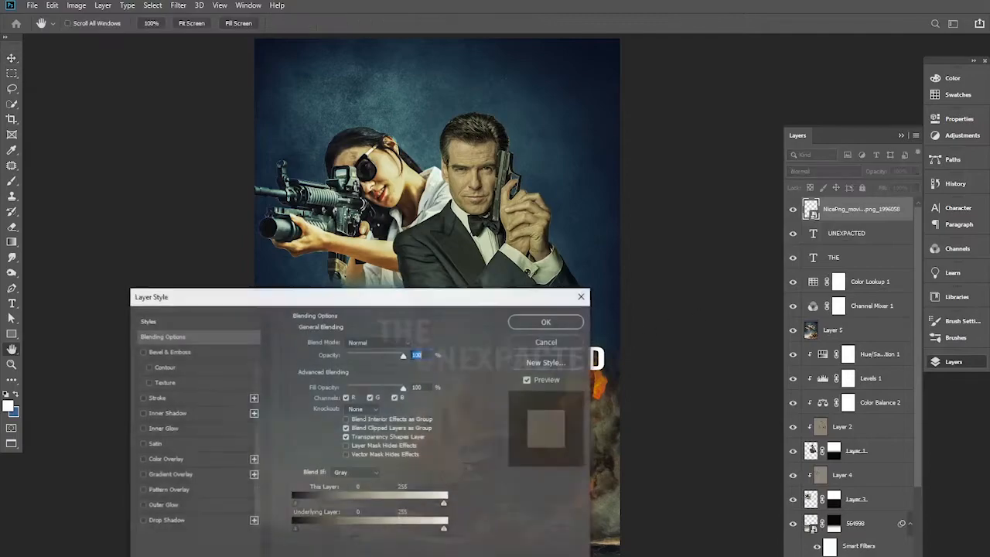
click(158, 460)
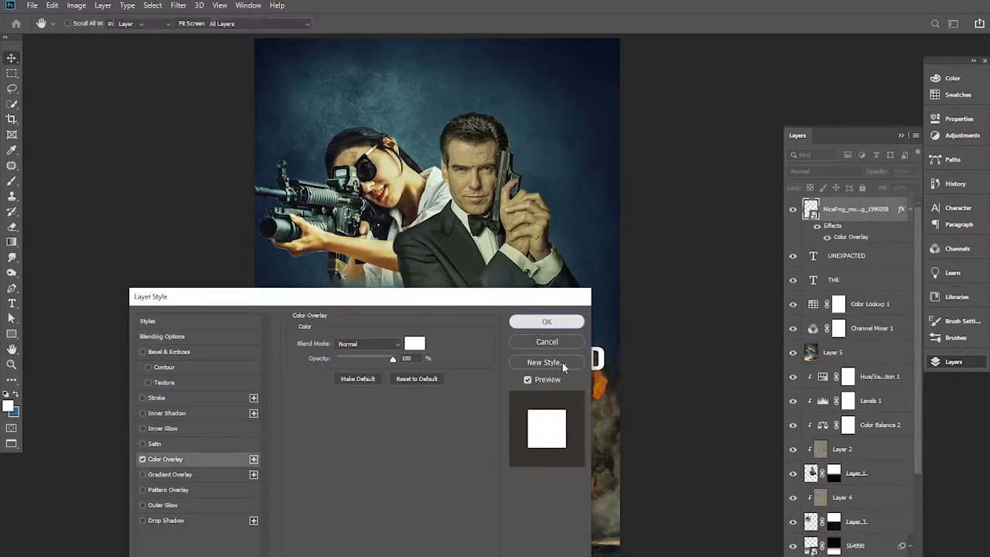
click(541, 323)
Step: Look over the finished poster and return to the standard screen mode with document tabs
alt+click(508, 379)
drag(508, 379, 560, 394)
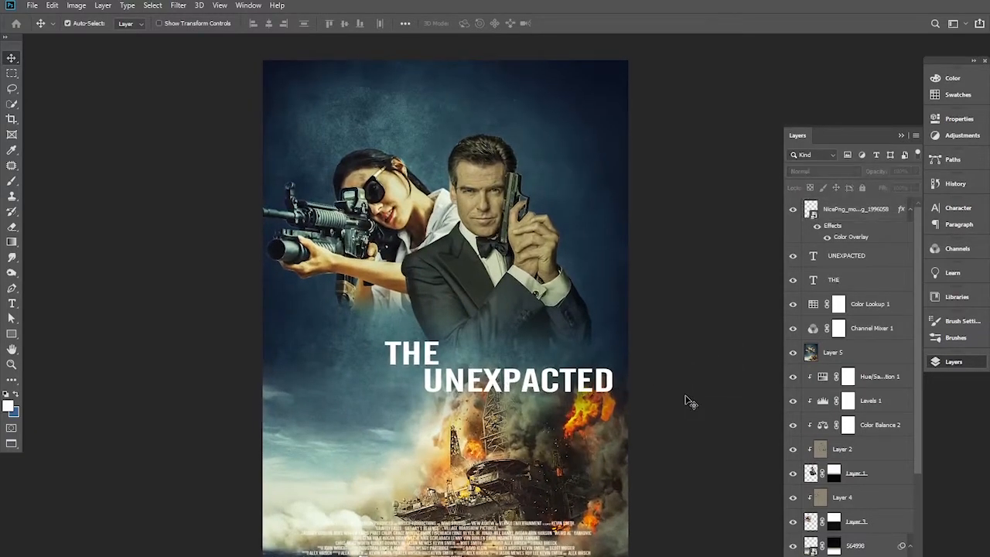
key(f)
key(f)
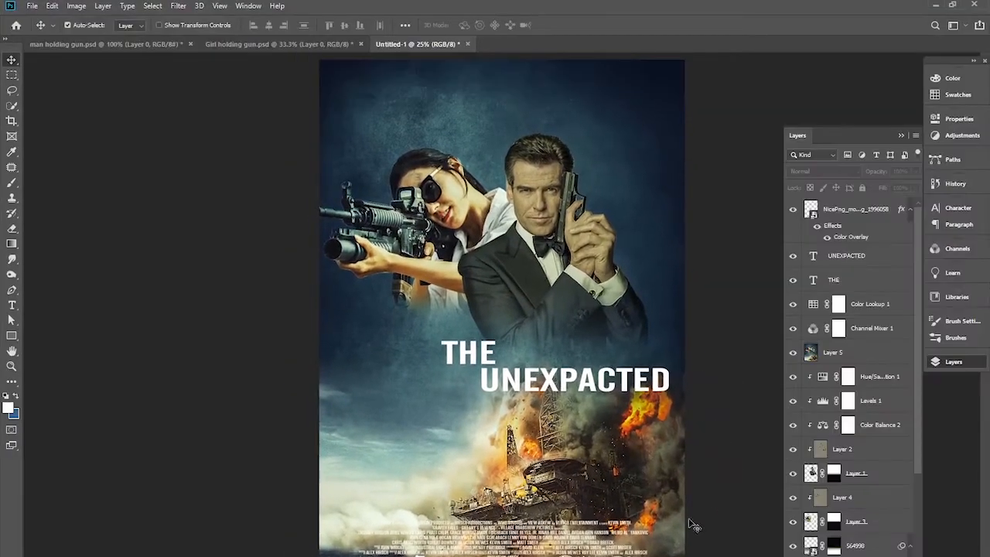